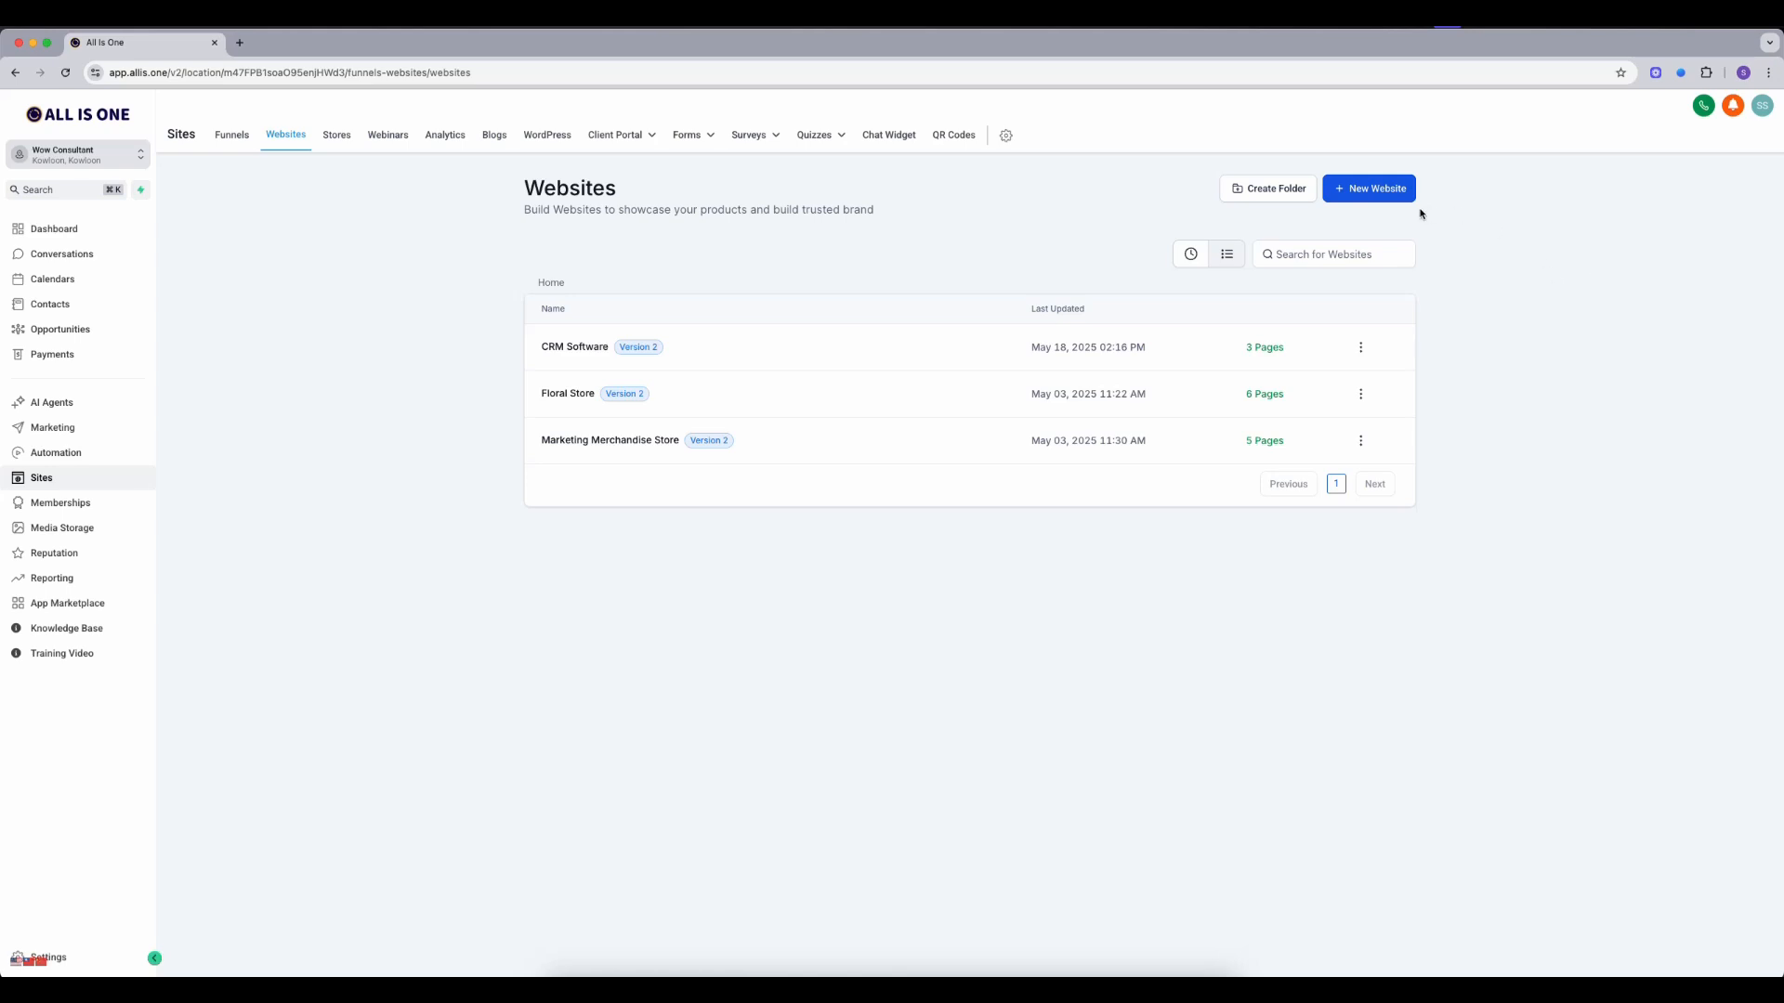
- Start creating a new website from templates and open the template library
{"action": "left_click", "coordinate": [1368, 190]}
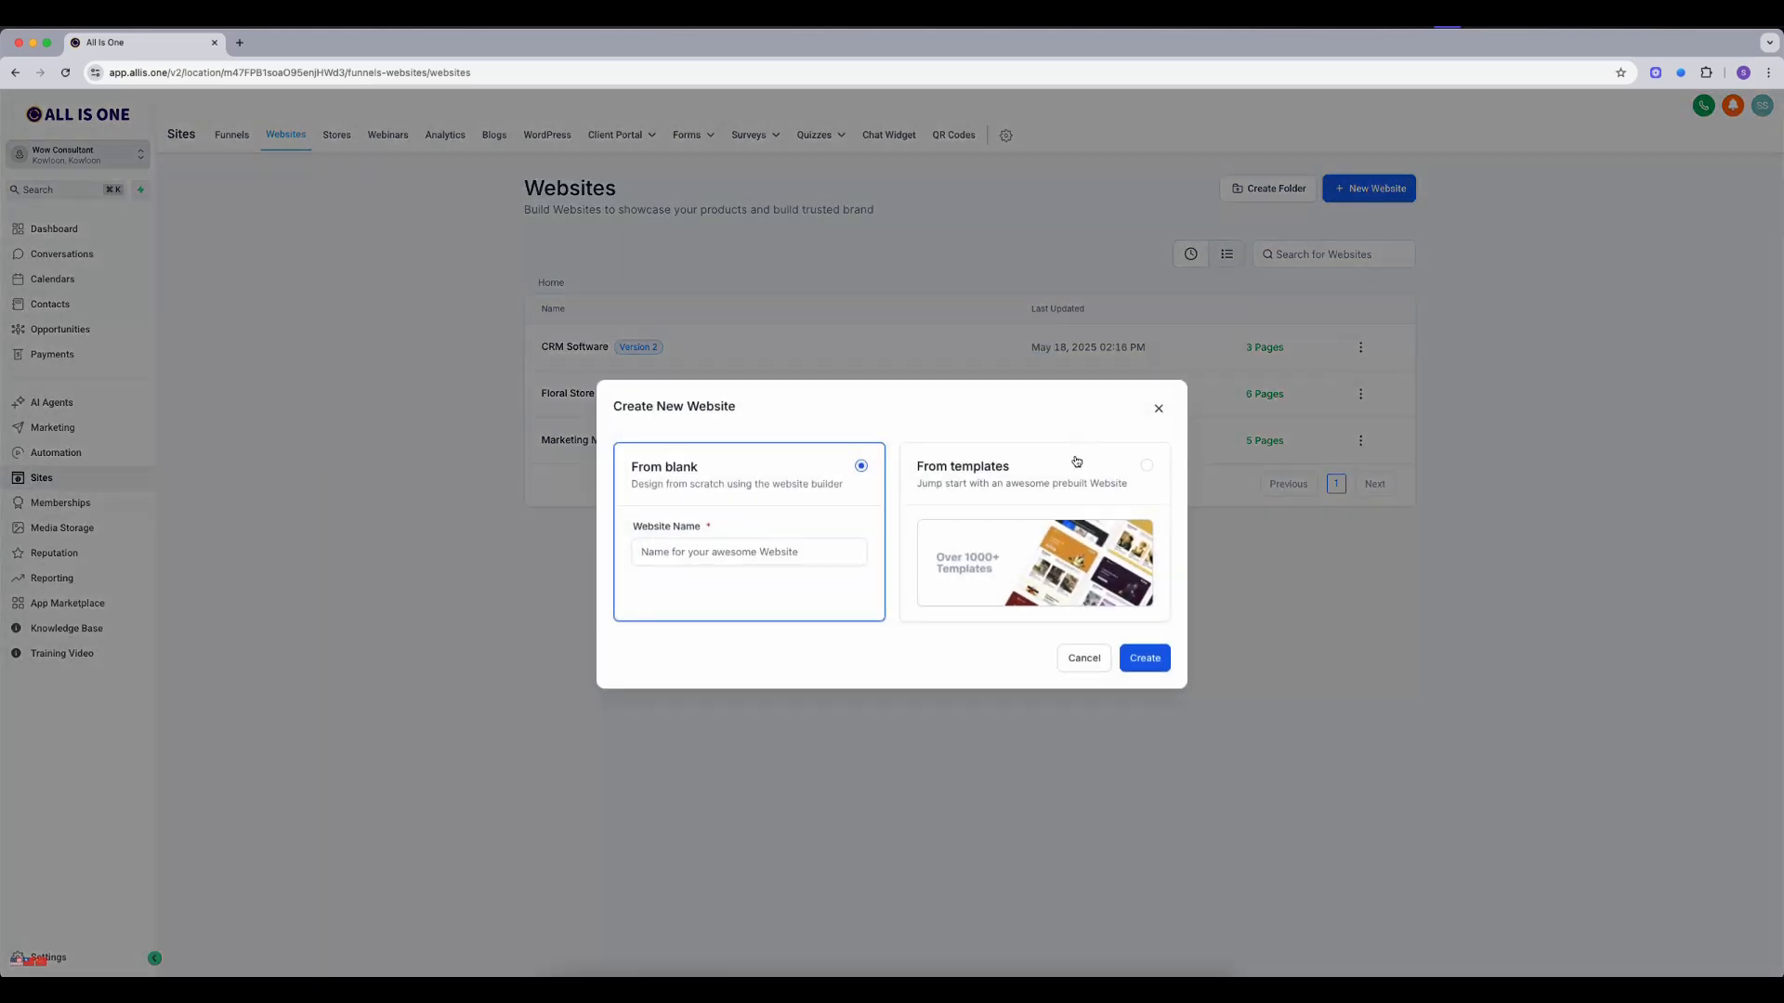
{"action": "left_click", "coordinate": [1146, 466]}
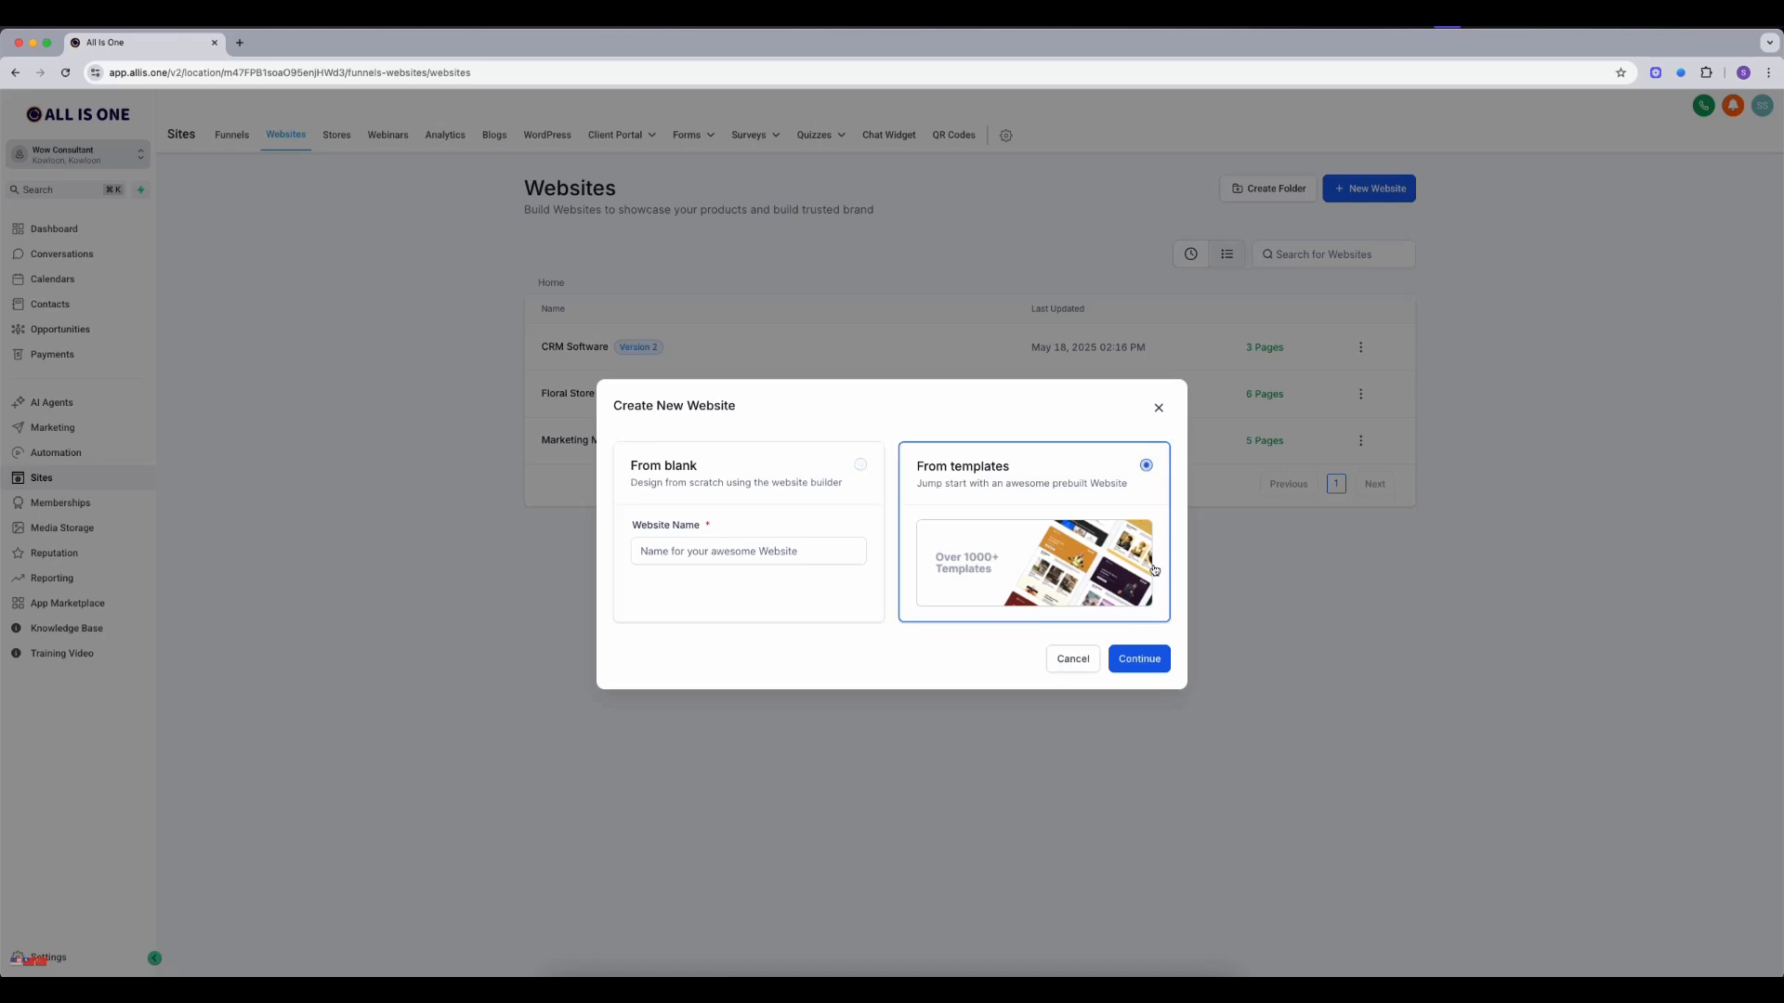
{"action": "left_click", "coordinate": [1142, 660]}
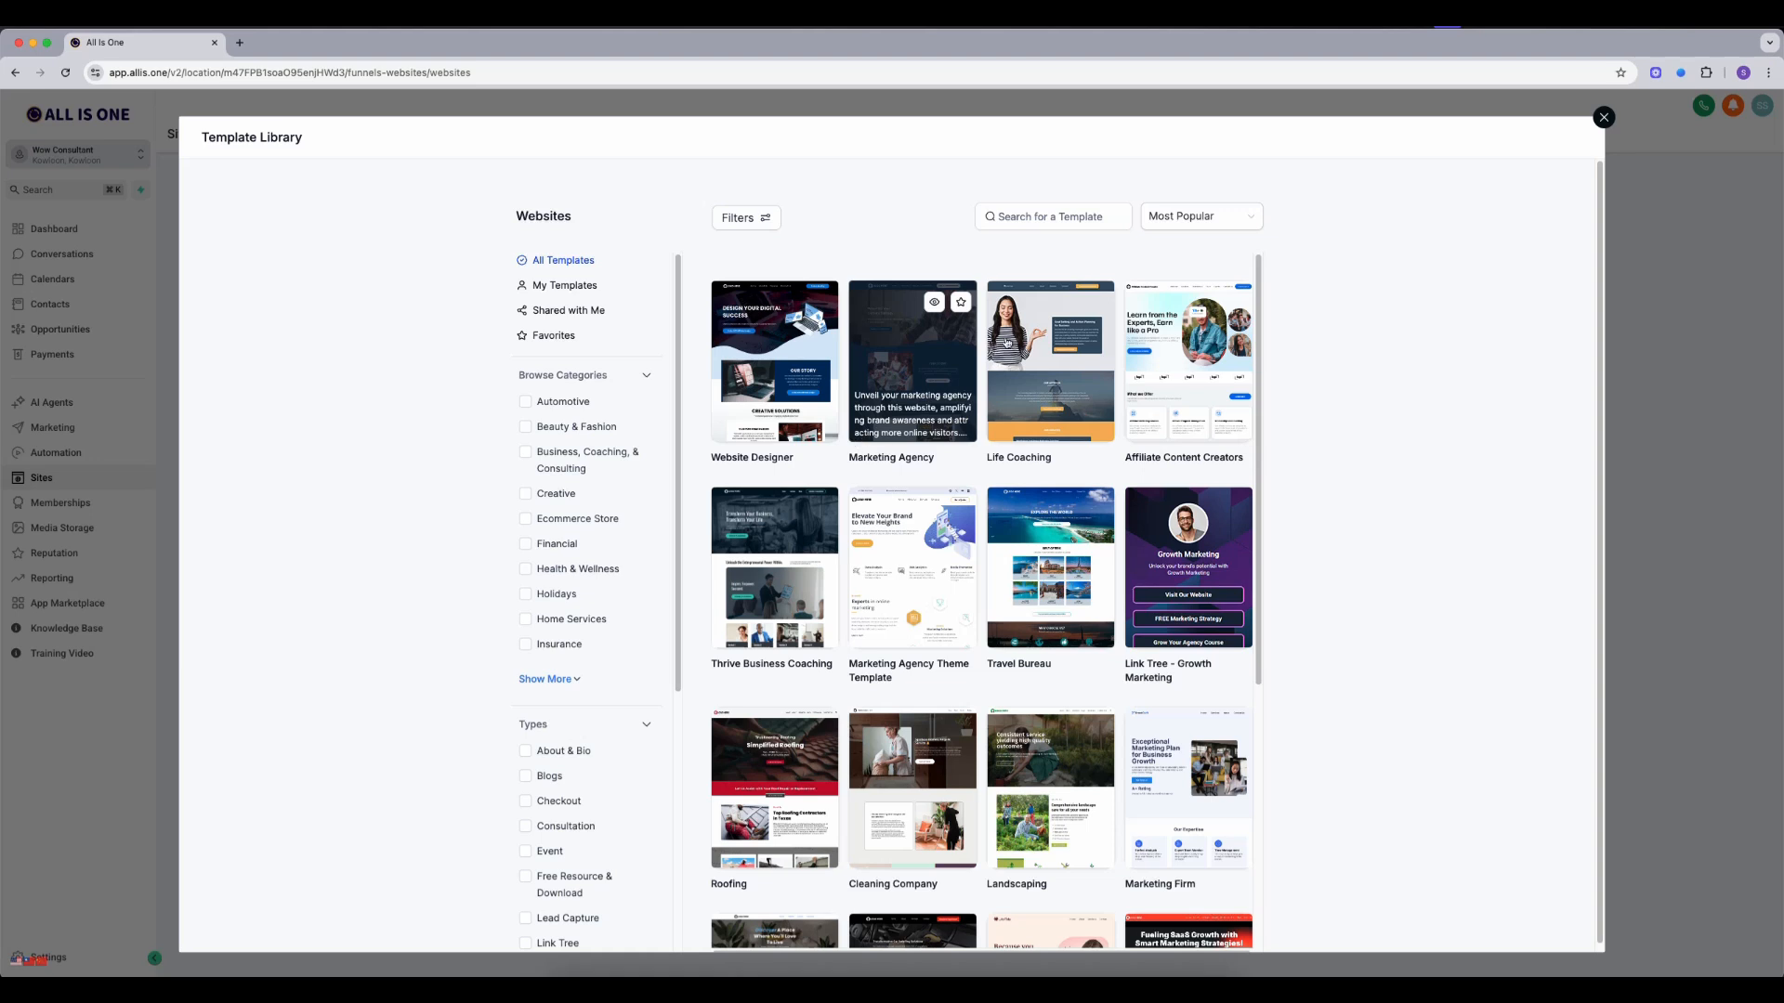
- Browse the most popular website templates and load more of them
{"action": "scroll", "coordinate": [706, 484], "scroll_direction": "down", "scroll_amount": 2}
{"action": "scroll", "coordinate": [625, 480], "scroll_direction": "down", "scroll_amount": 1}
{"action": "scroll", "coordinate": [625, 479], "scroll_direction": "down", "scroll_amount": 5}
{"action": "scroll", "coordinate": [734, 488], "scroll_direction": "down", "scroll_amount": 5}
{"action": "scroll", "coordinate": [733, 488], "scroll_direction": "up", "scroll_amount": 5}
{"action": "scroll", "coordinate": [733, 489], "scroll_direction": "down", "scroll_amount": 5}
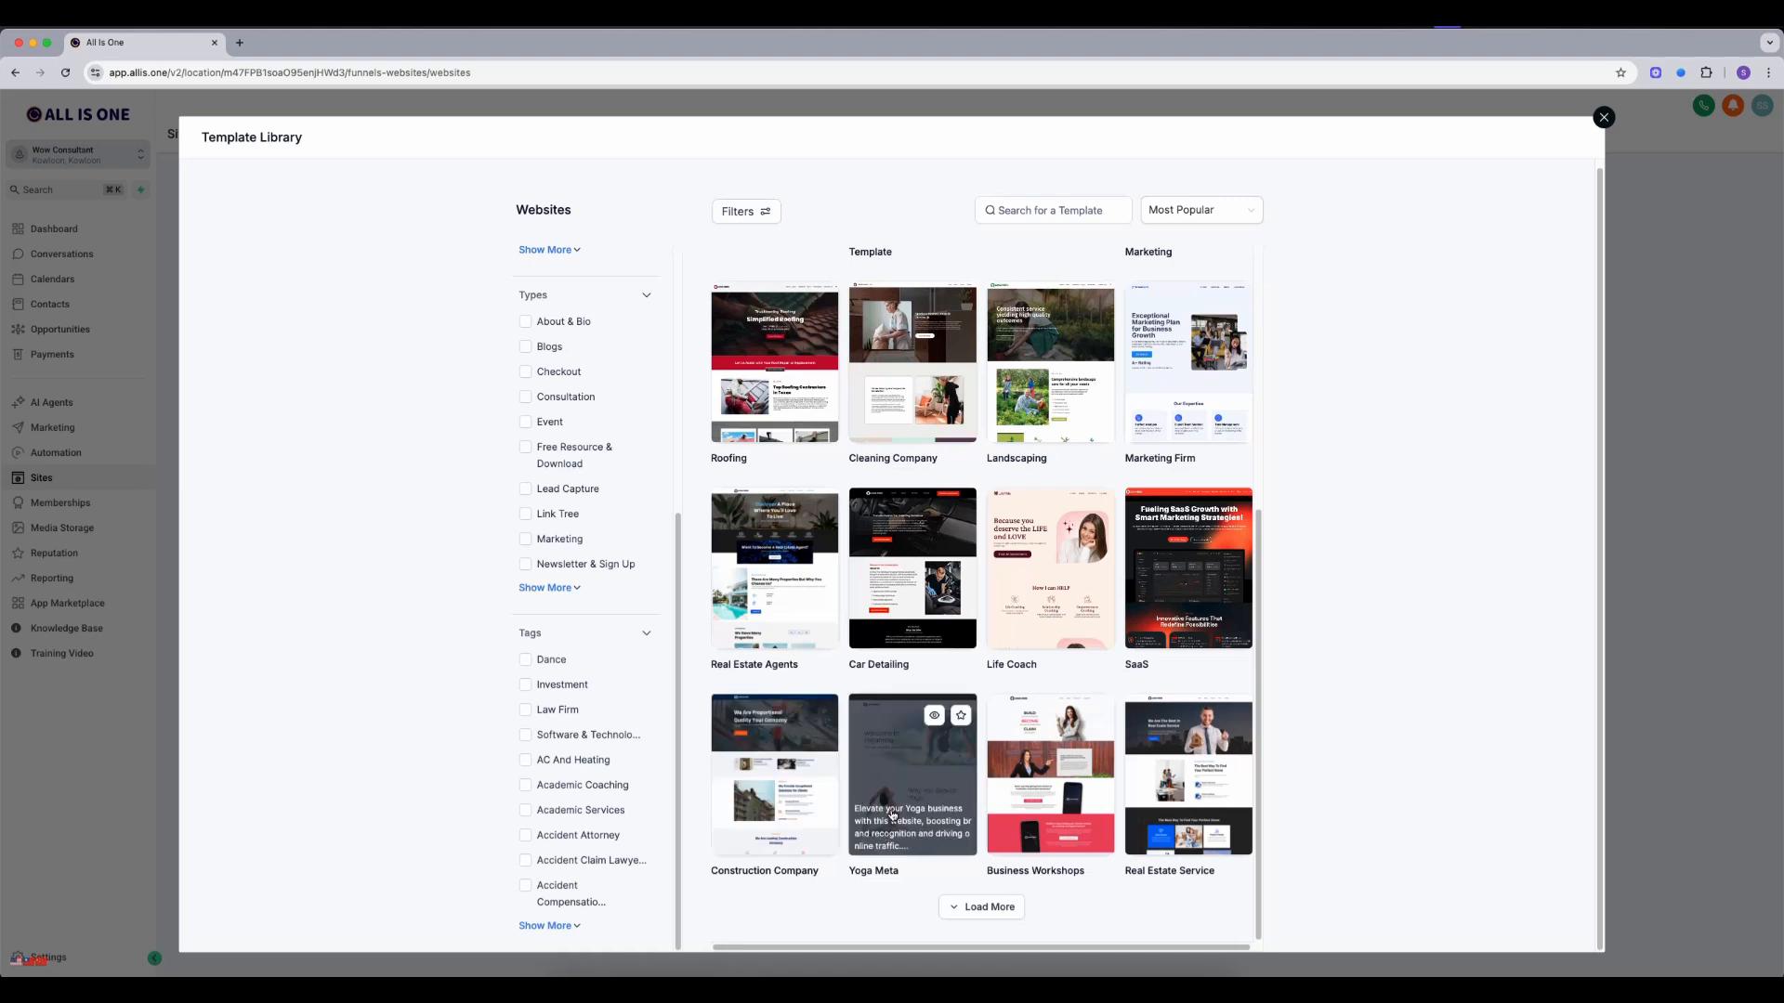
{"action": "left_click", "coordinate": [1004, 905]}
{"action": "scroll", "coordinate": [1001, 759], "scroll_direction": "down", "scroll_amount": 5}
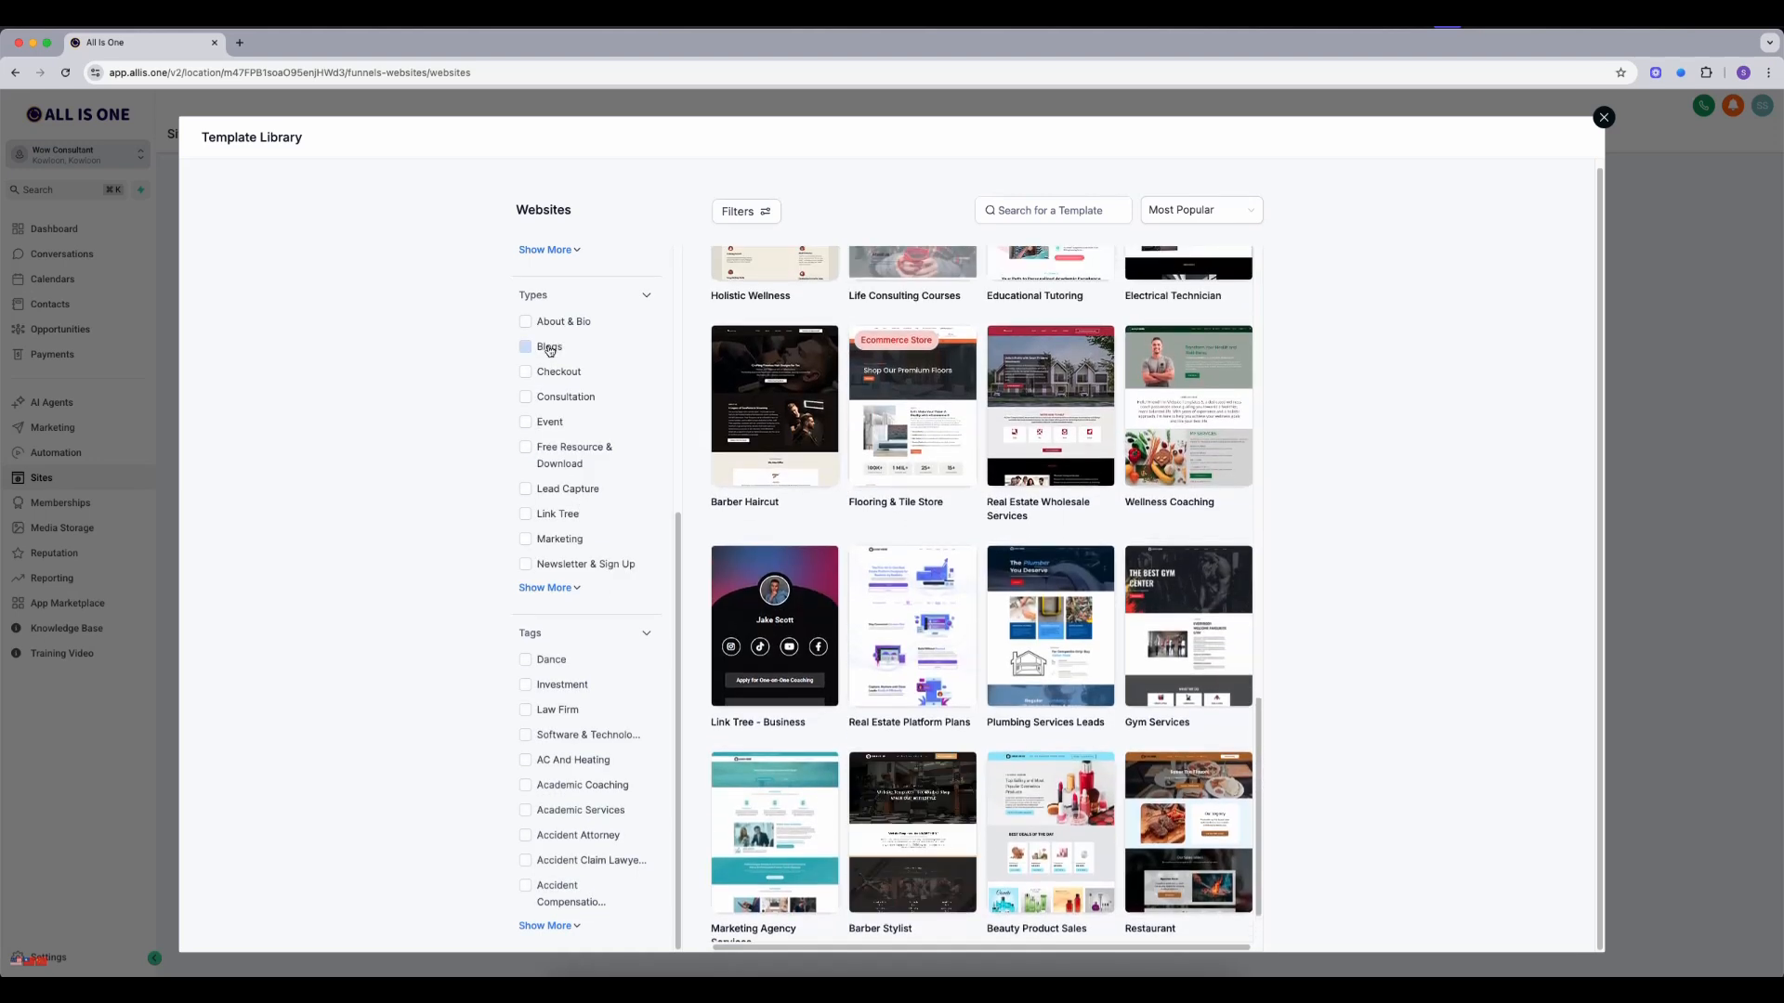
- Filter the templates by Beauty & Fashion and Creative, expand the category list, and clear both filters
{"action": "scroll", "coordinate": [549, 349], "scroll_direction": "up", "scroll_amount": 5}
{"action": "left_click", "coordinate": [528, 421]}
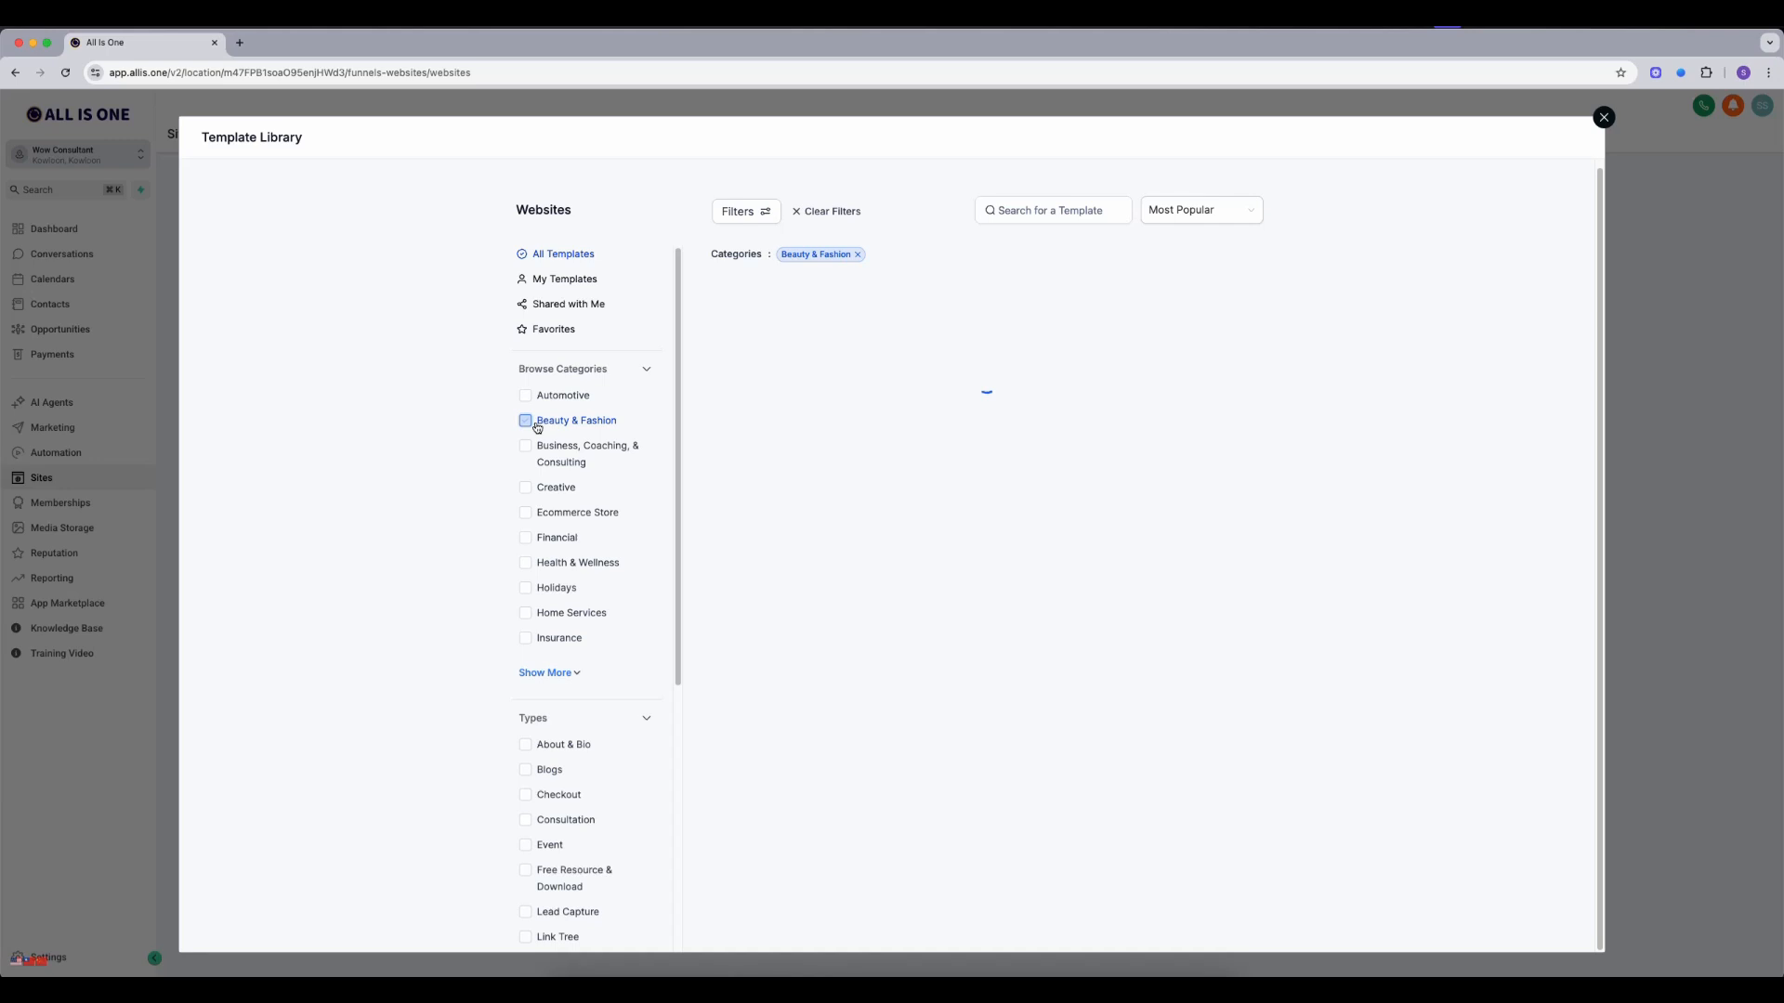
{"action": "left_click", "coordinate": [527, 487]}
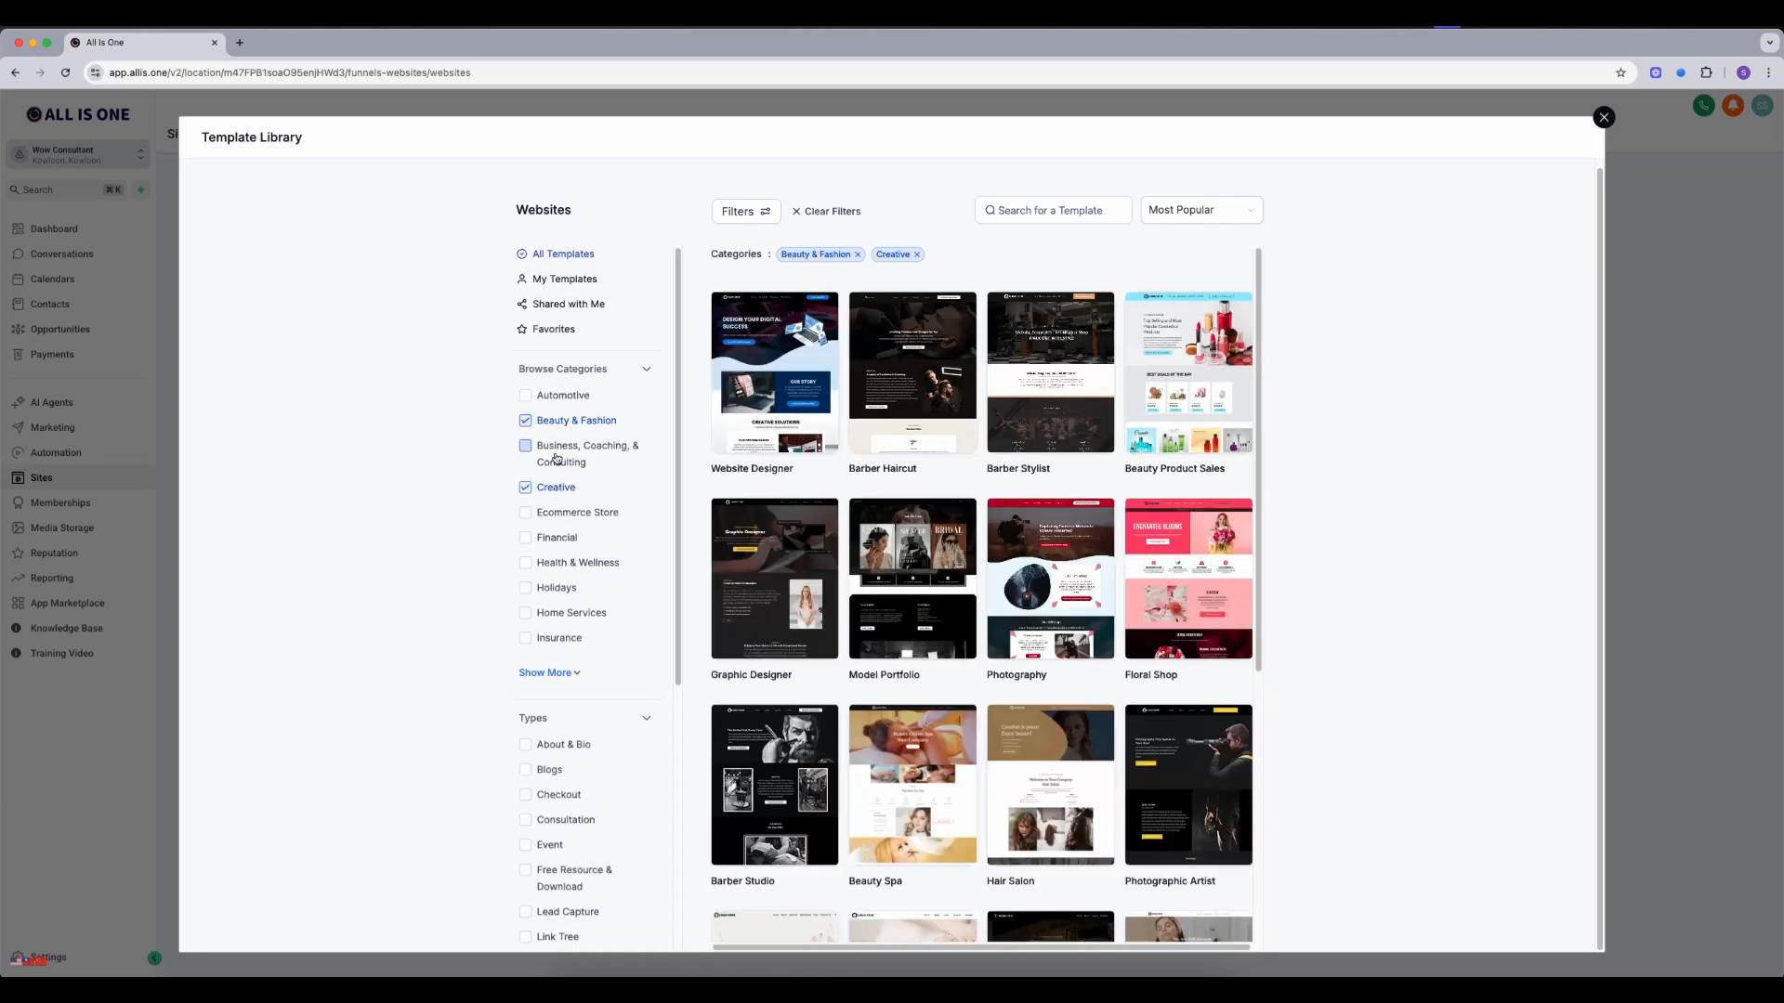
{"action": "left_click", "coordinate": [564, 675]}
{"action": "scroll", "coordinate": [601, 757], "scroll_direction": "down", "scroll_amount": 1}
{"action": "scroll", "coordinate": [601, 757], "scroll_direction": "down", "scroll_amount": 2}
{"action": "left_click", "coordinate": [545, 420]}
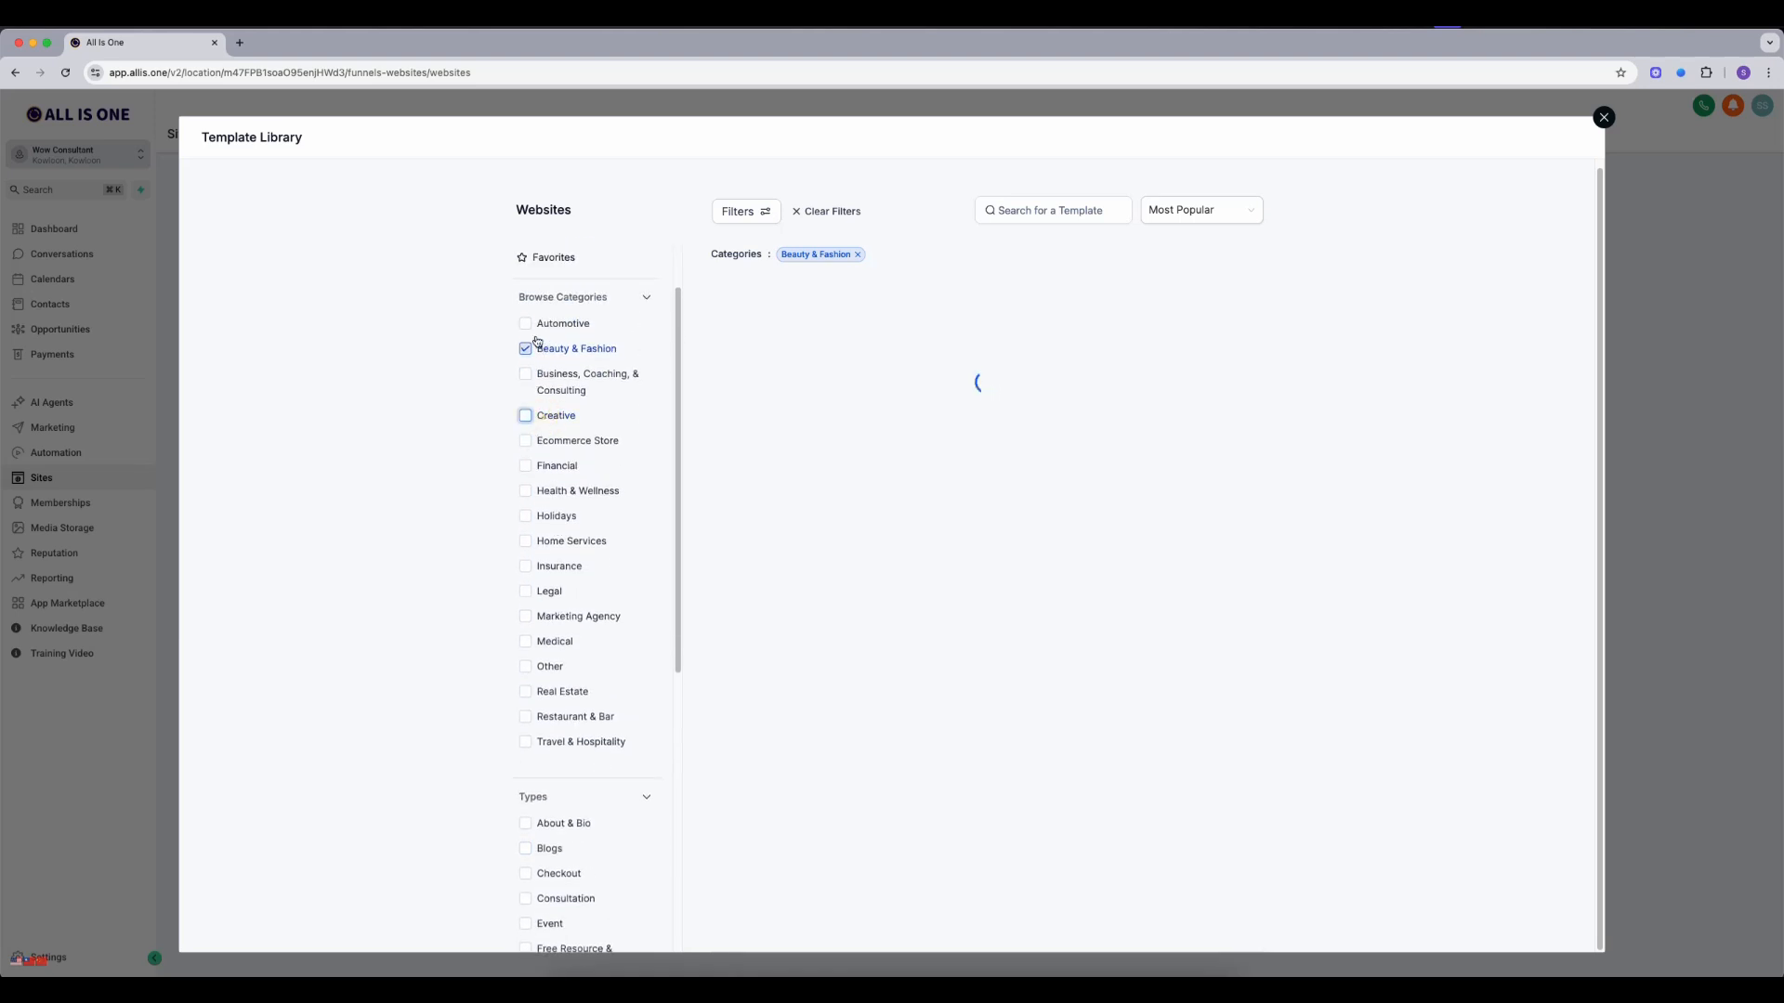
{"action": "left_click", "coordinate": [551, 351]}
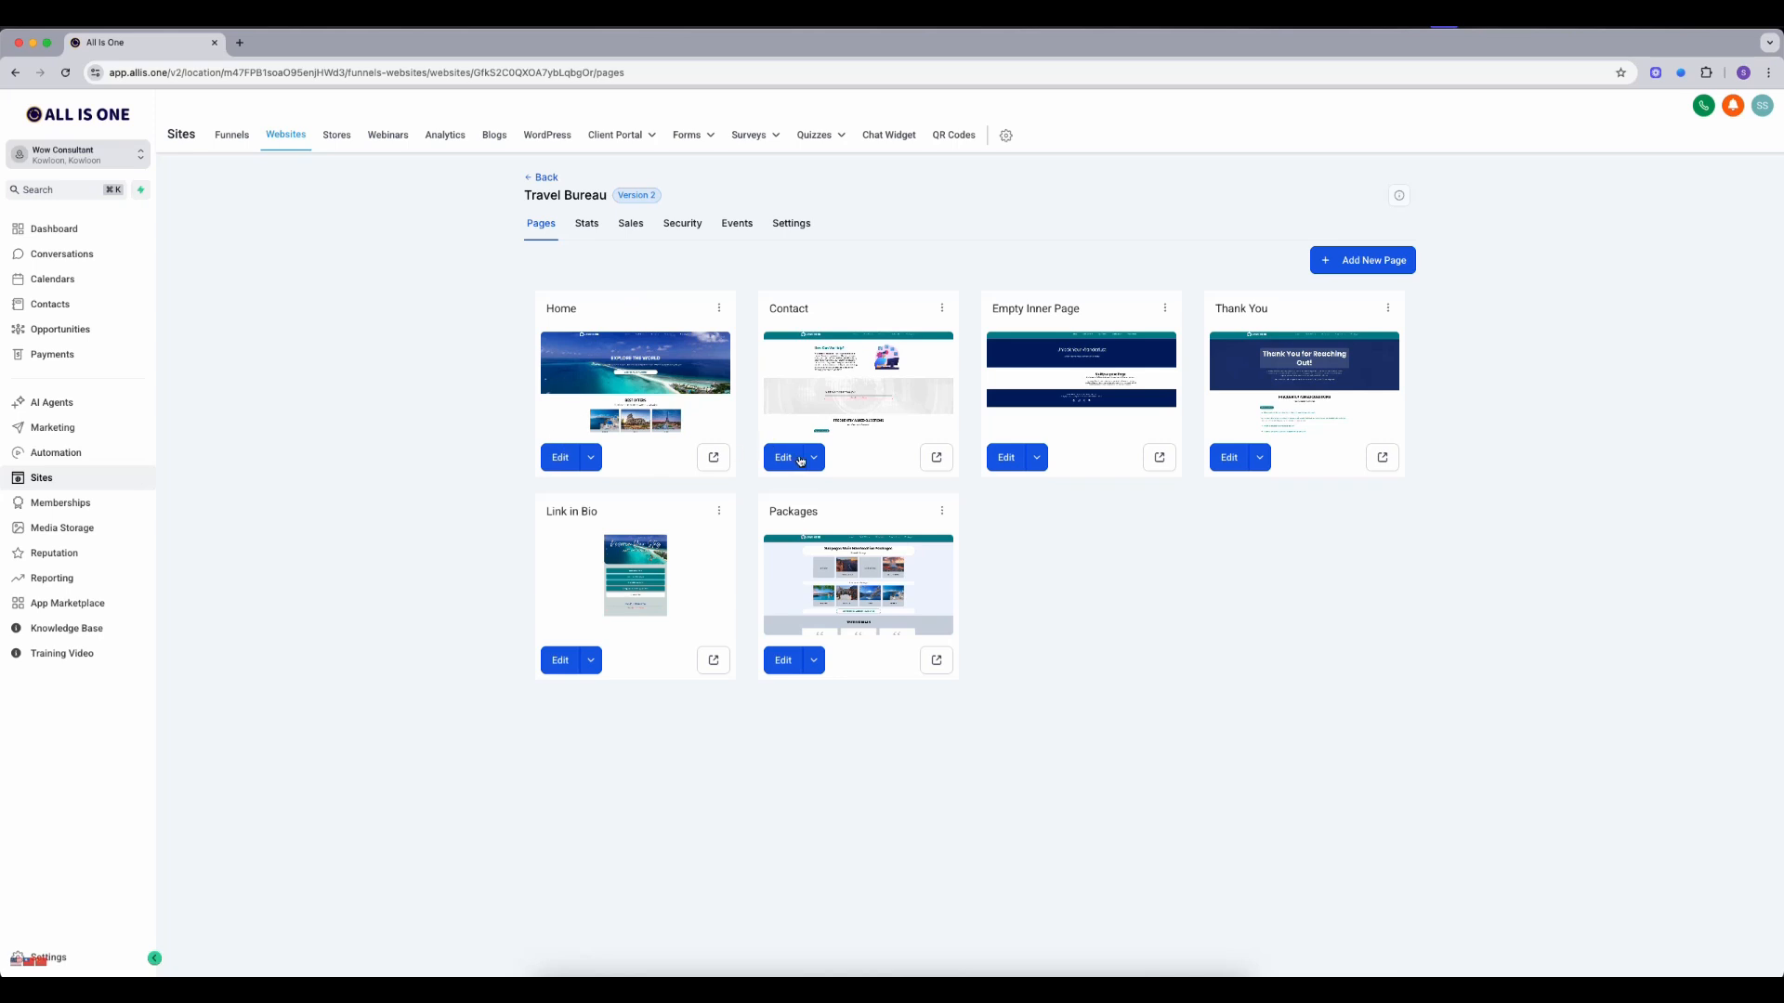
- Review the pages of the Travel Bureau website and open its Home page for editing
{"action": "left_click", "coordinate": [594, 318]}
{"action": "left_click", "coordinate": [846, 308]}
{"action": "left_click", "coordinate": [1277, 306]}
{"action": "left_click", "coordinate": [626, 512]}
{"action": "left_click", "coordinate": [833, 511]}
{"action": "left_click", "coordinate": [556, 459]}
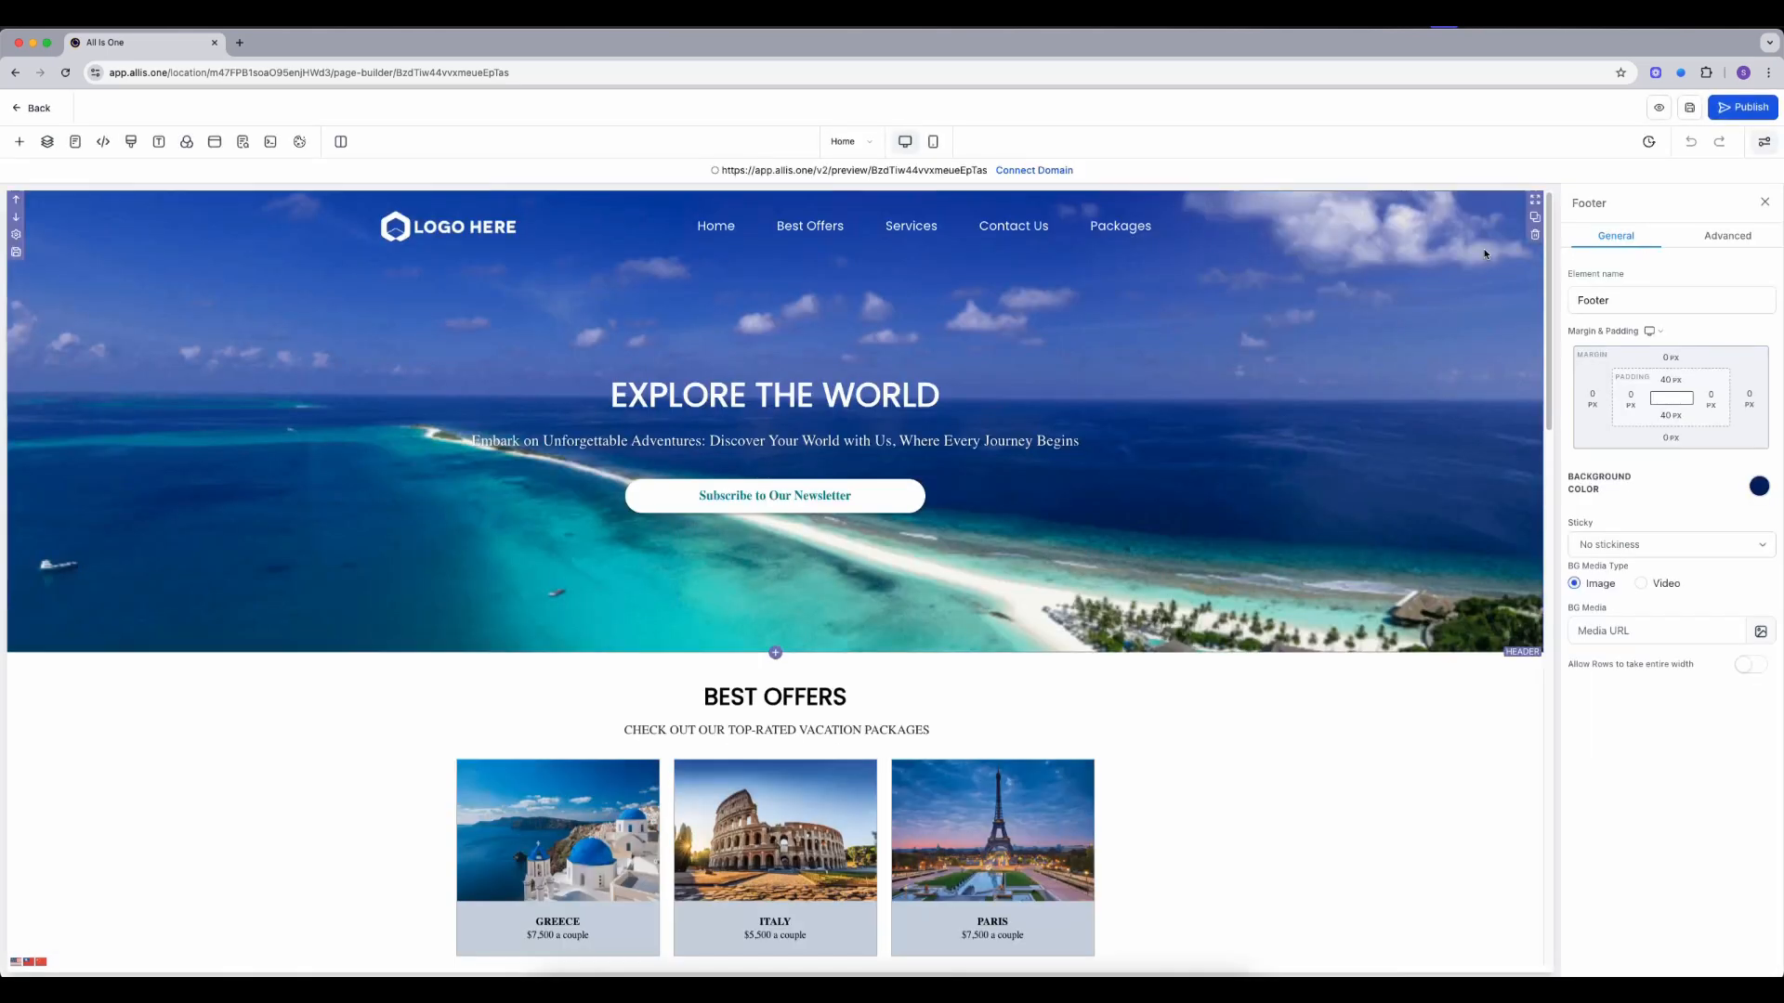
- Inspect the settings of the header, its two-column row, the EXPLORE THE WORLD headline and the paragraph below
{"action": "left_click", "coordinate": [1498, 229]}
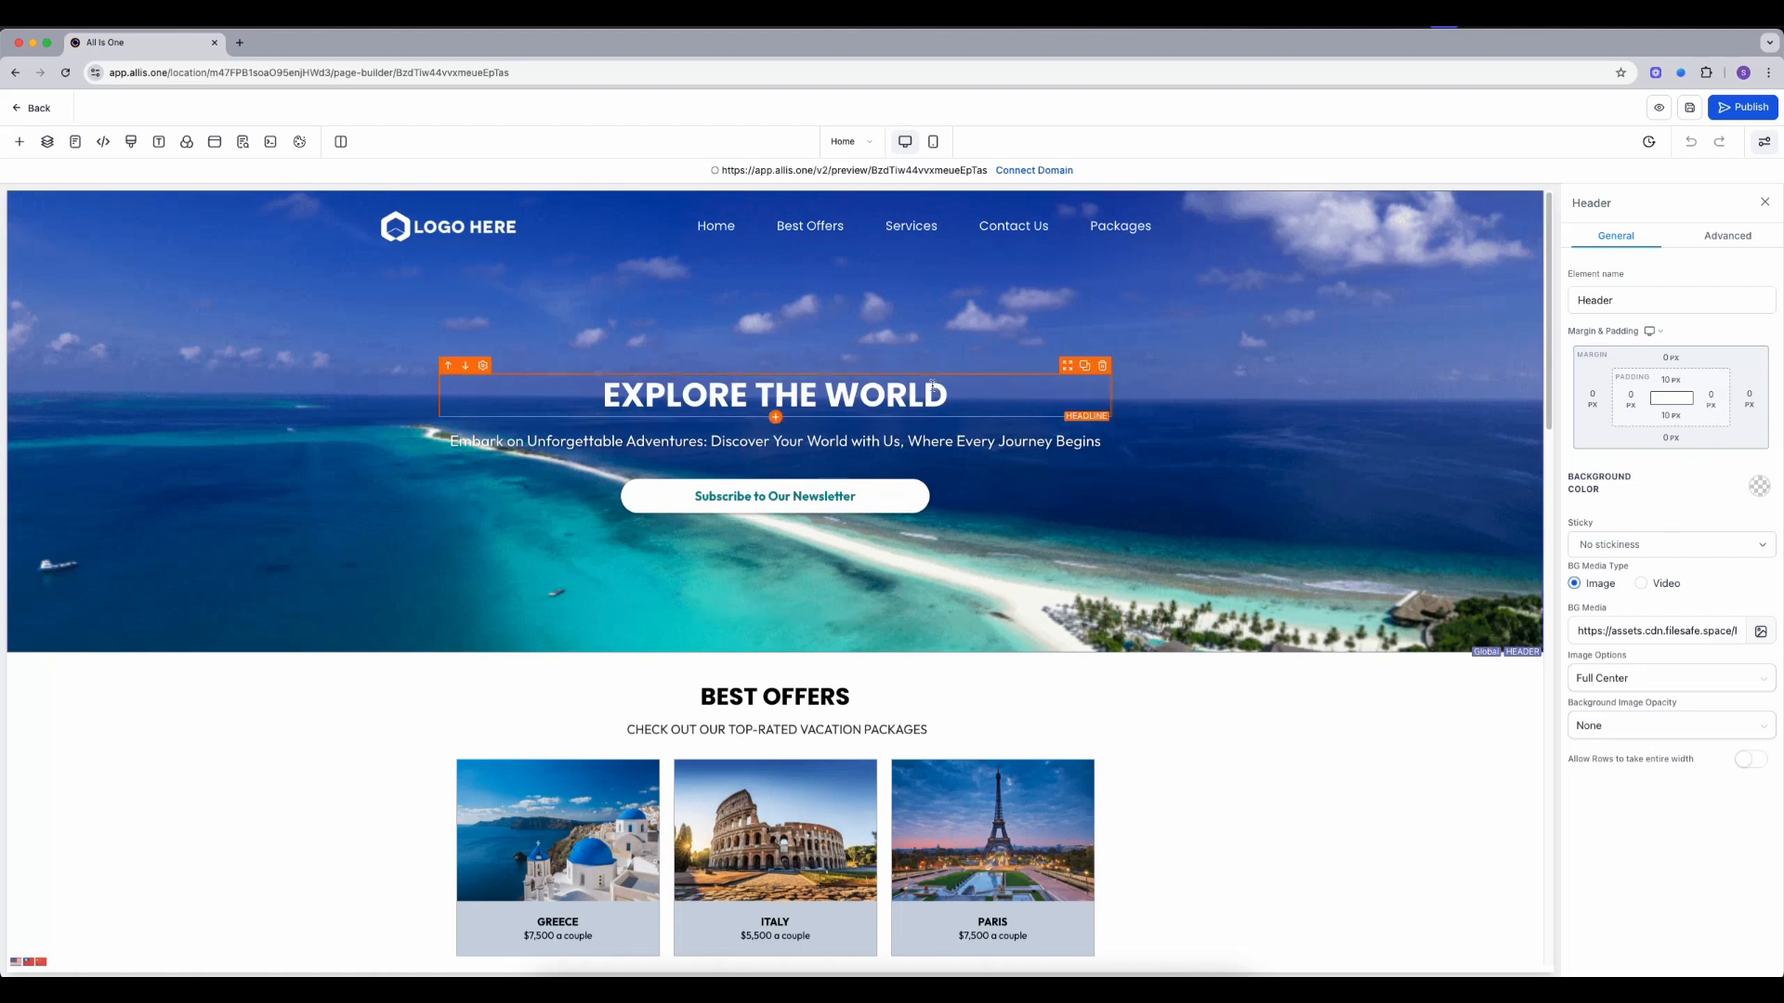
{"action": "left_click", "coordinate": [982, 280]}
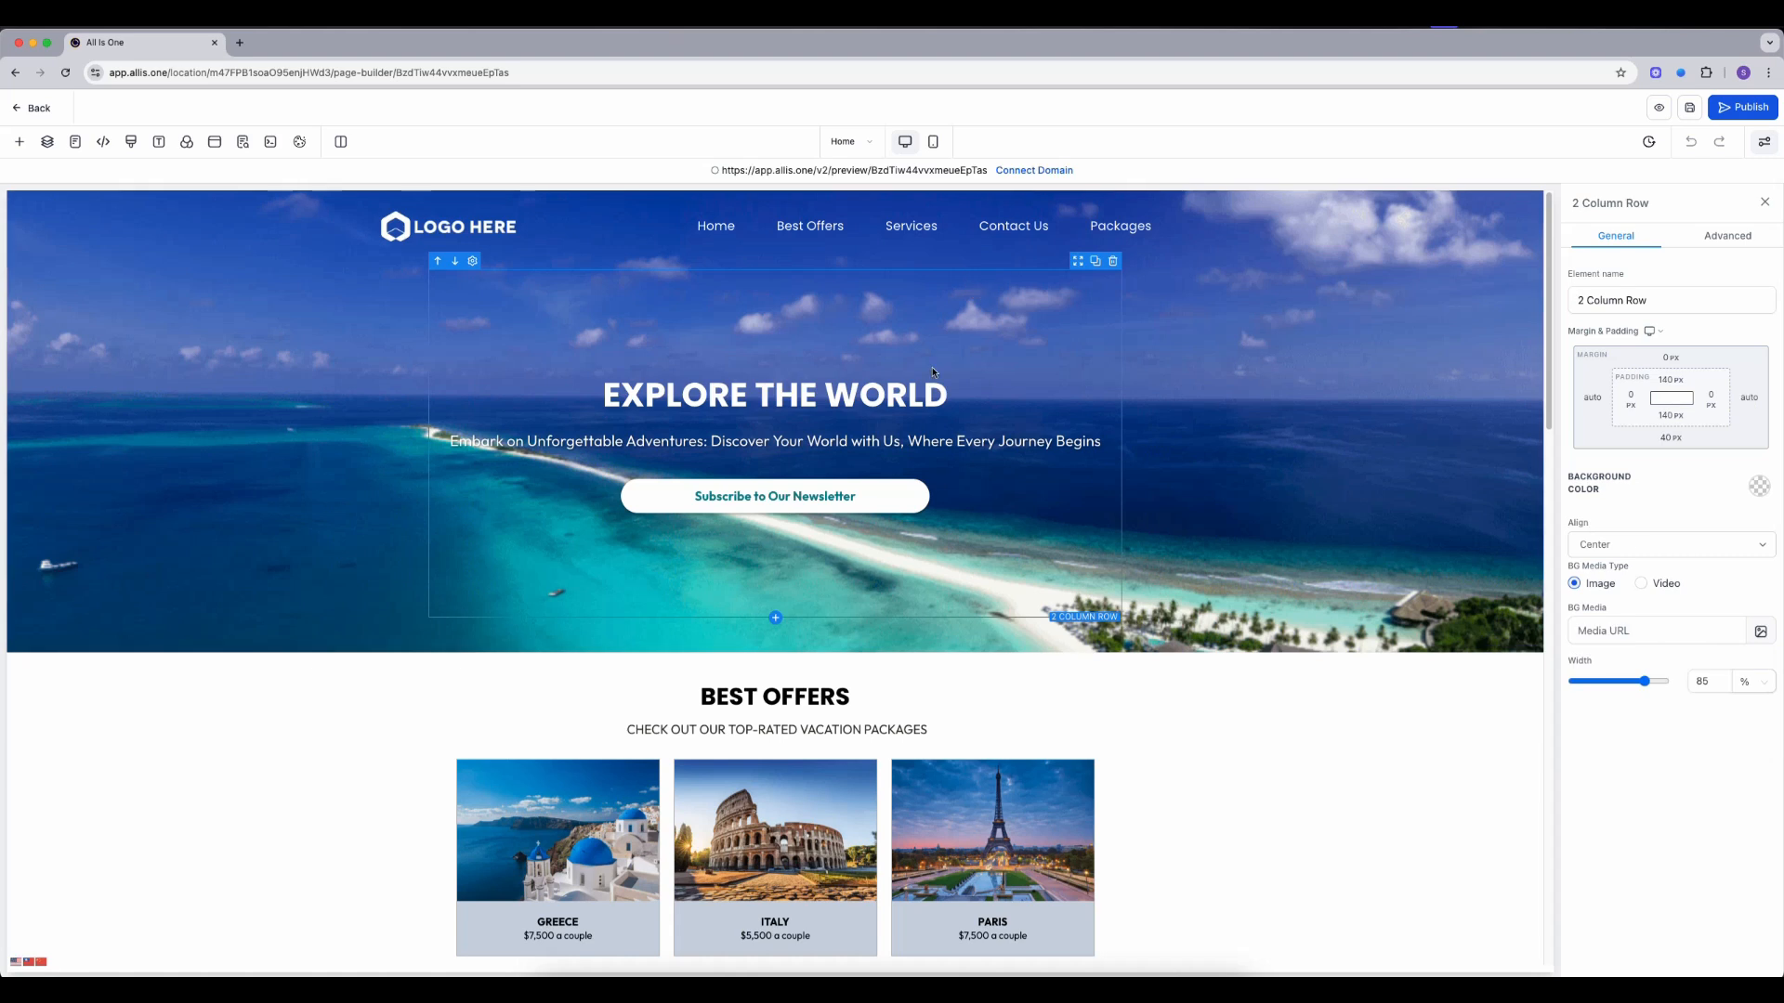
{"action": "left_click", "coordinate": [912, 390]}
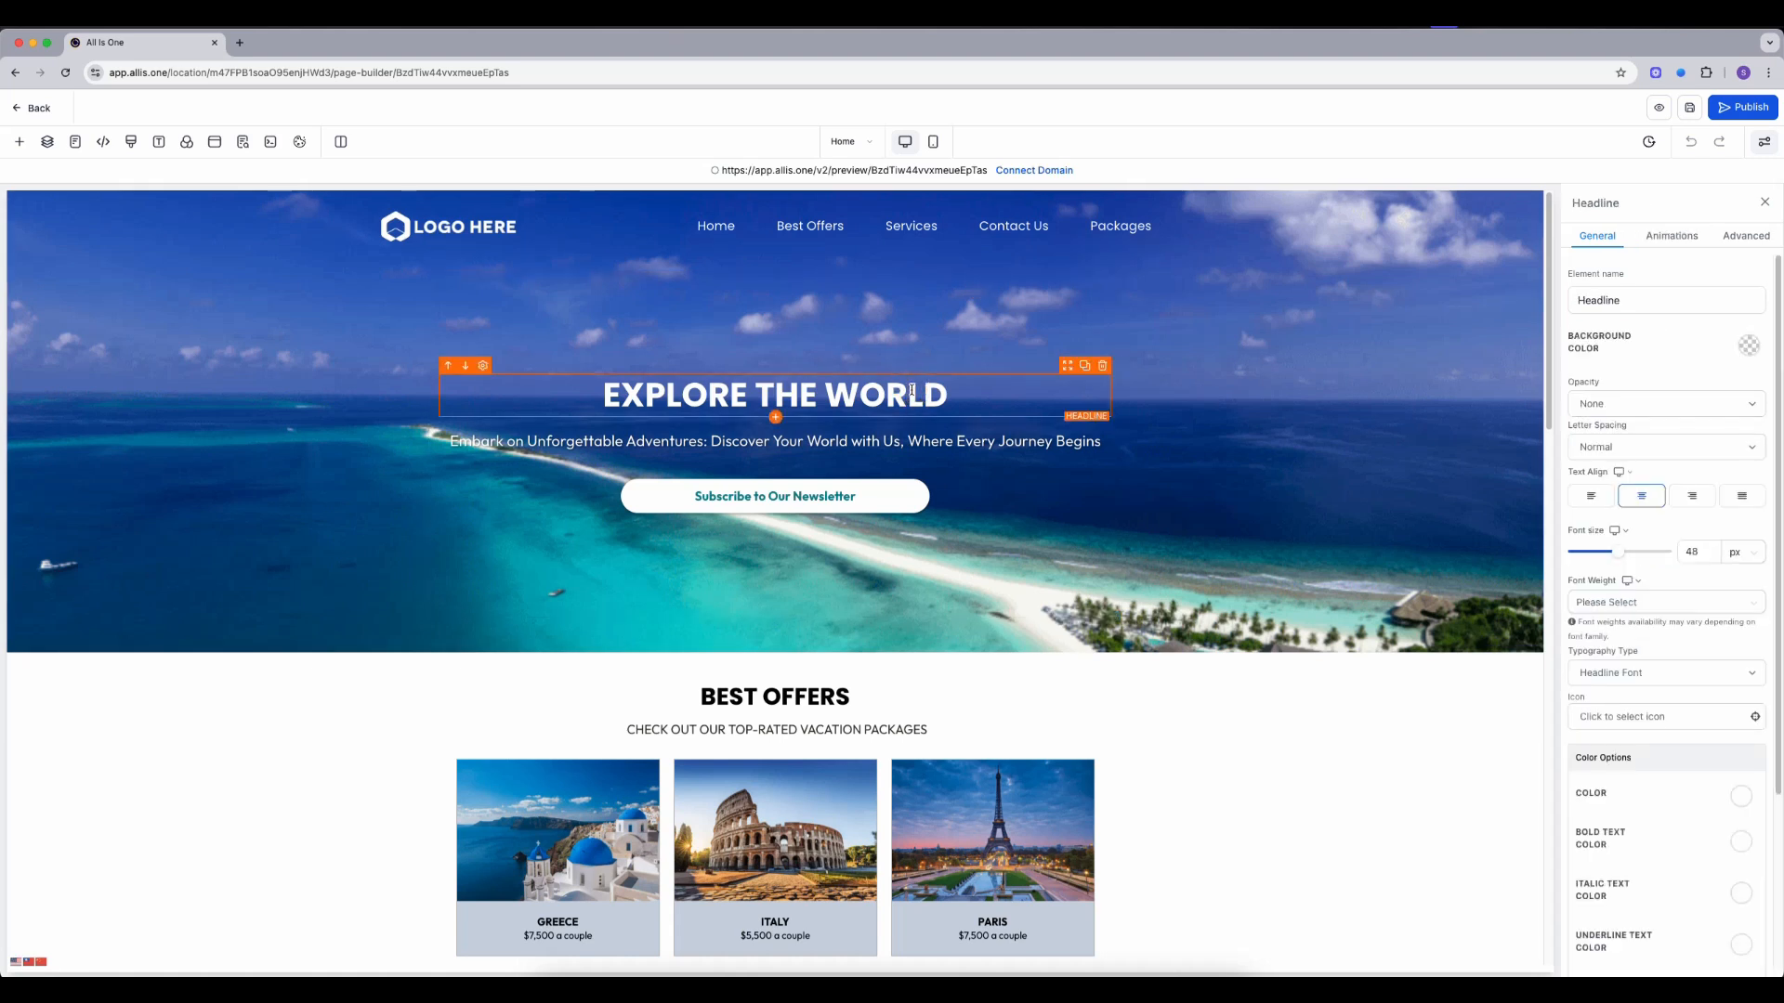
{"action": "left_click", "coordinate": [898, 442]}
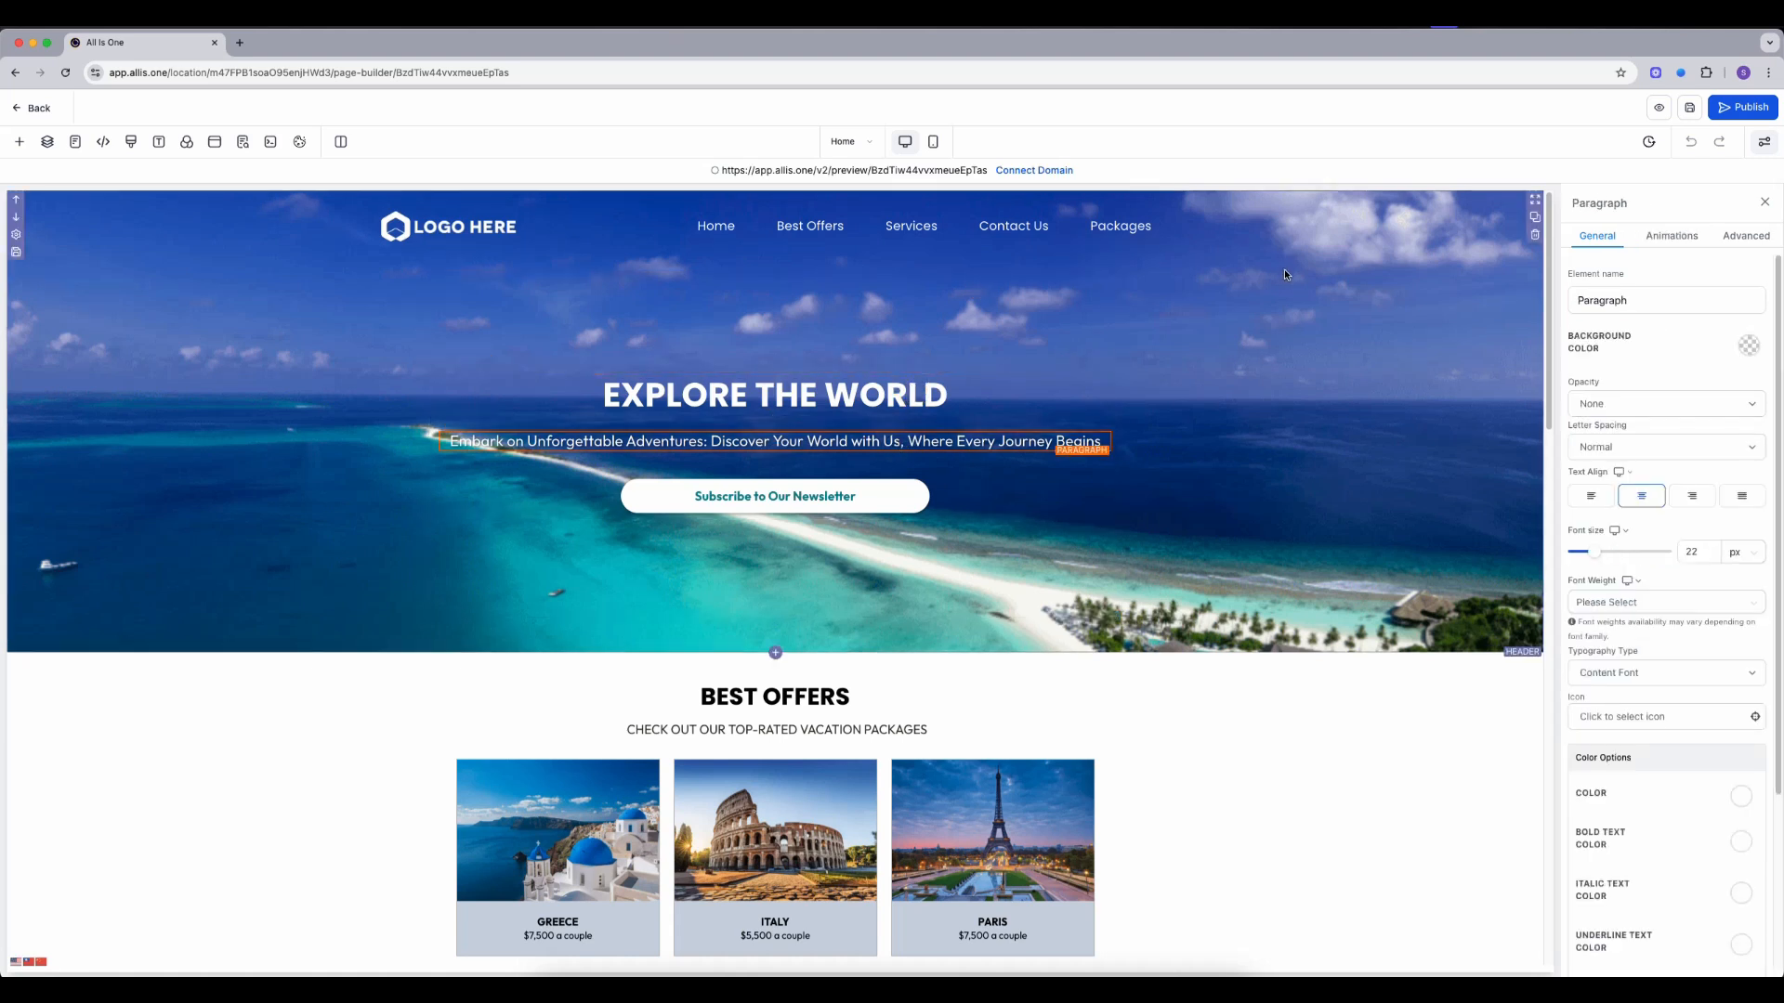
- View the stored media available for the header's background image without choosing a file
{"action": "left_click", "coordinate": [1348, 294]}
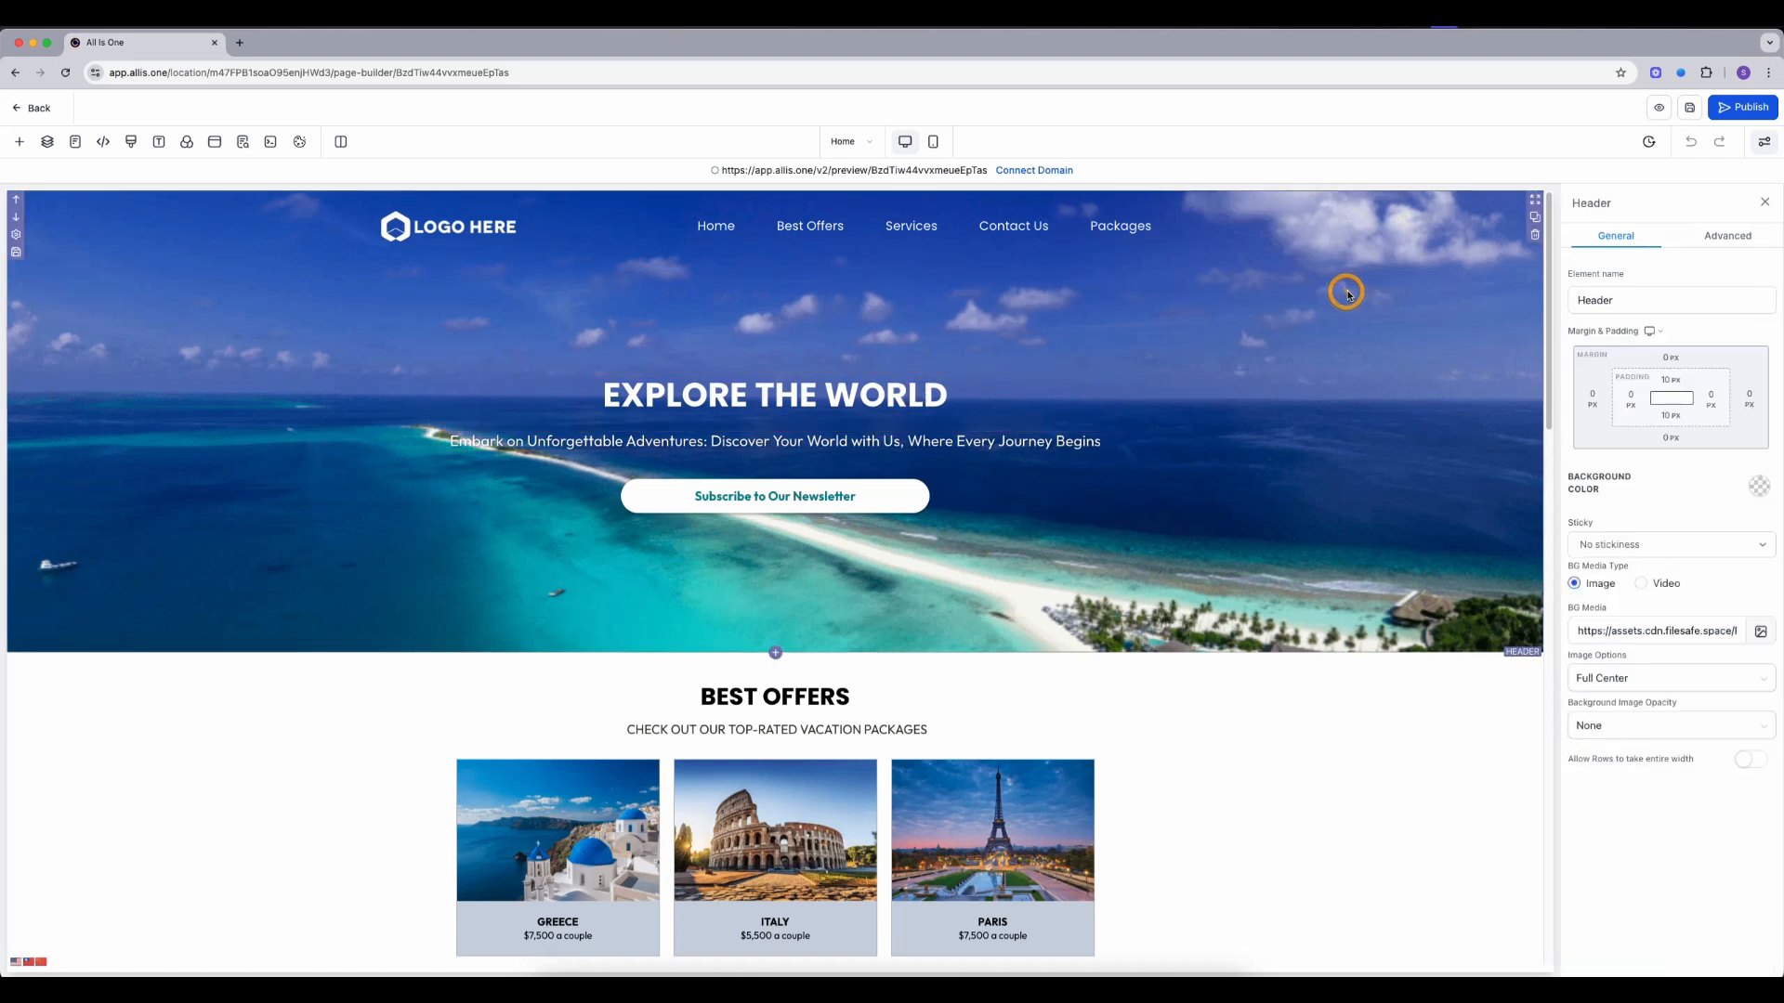
{"action": "left_click", "coordinate": [1759, 631]}
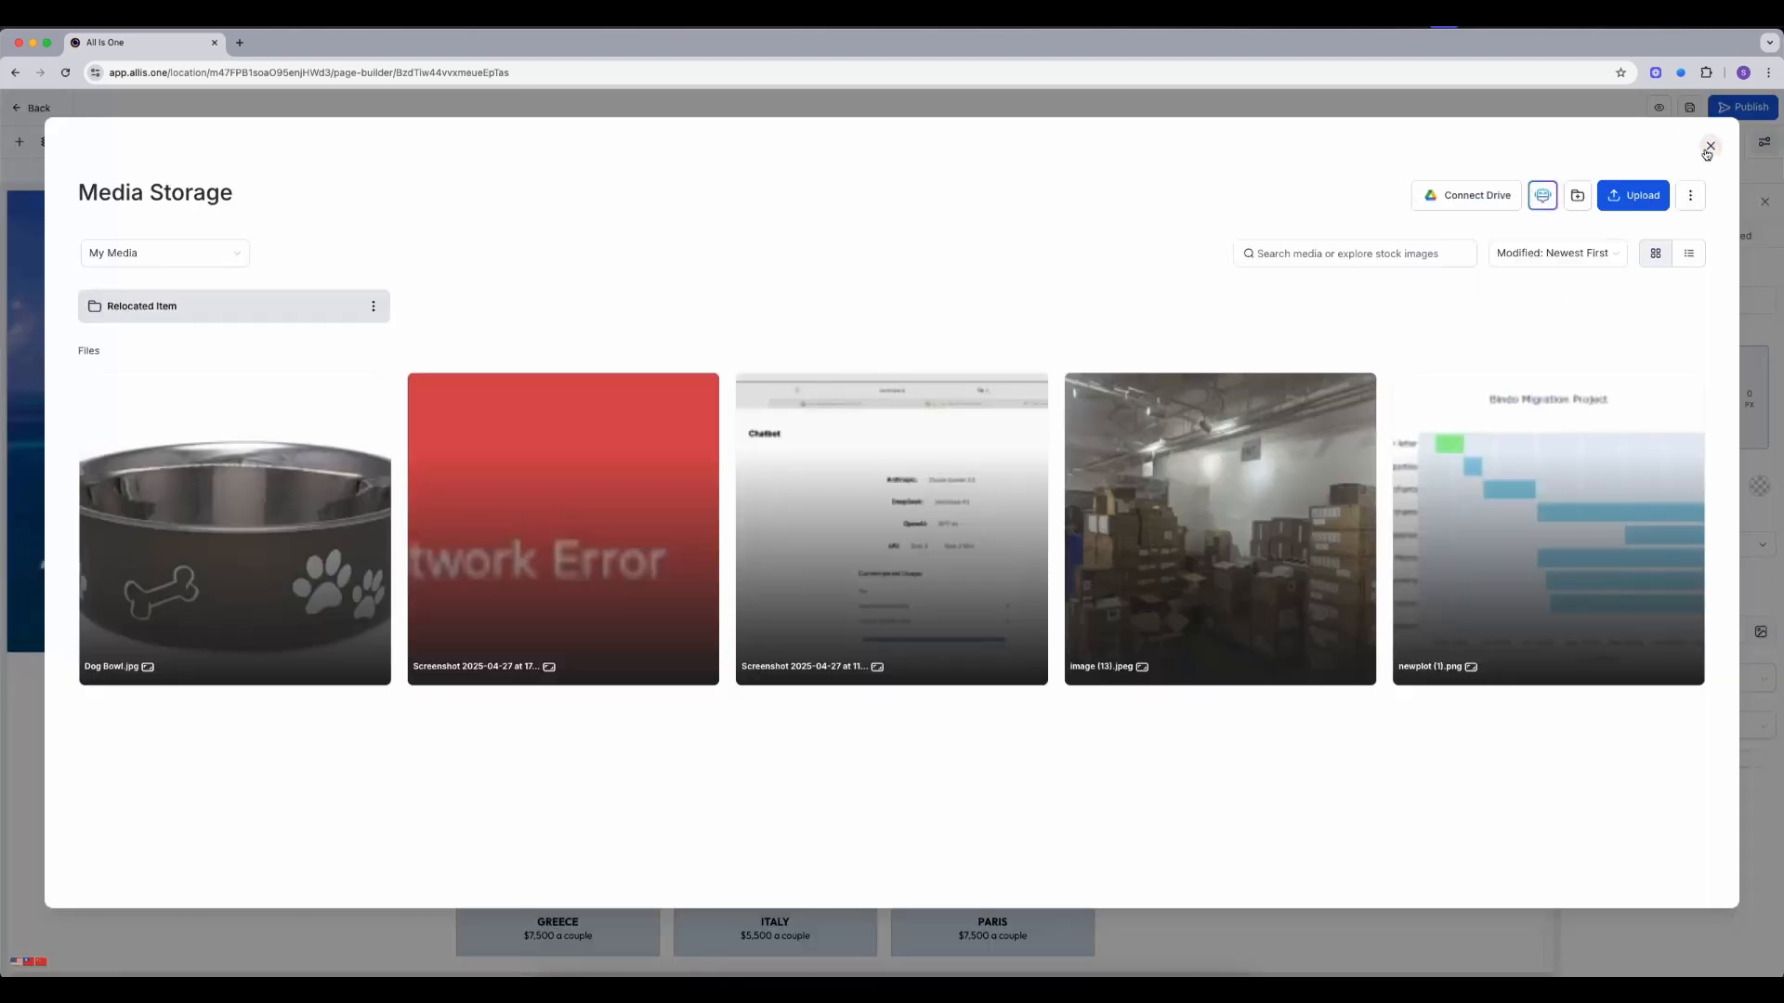
{"action": "left_click", "coordinate": [1710, 147]}
- Set both the text and the sub text of the header's newsletter button to "Subscribe Now"
{"action": "left_click", "coordinate": [877, 496]}
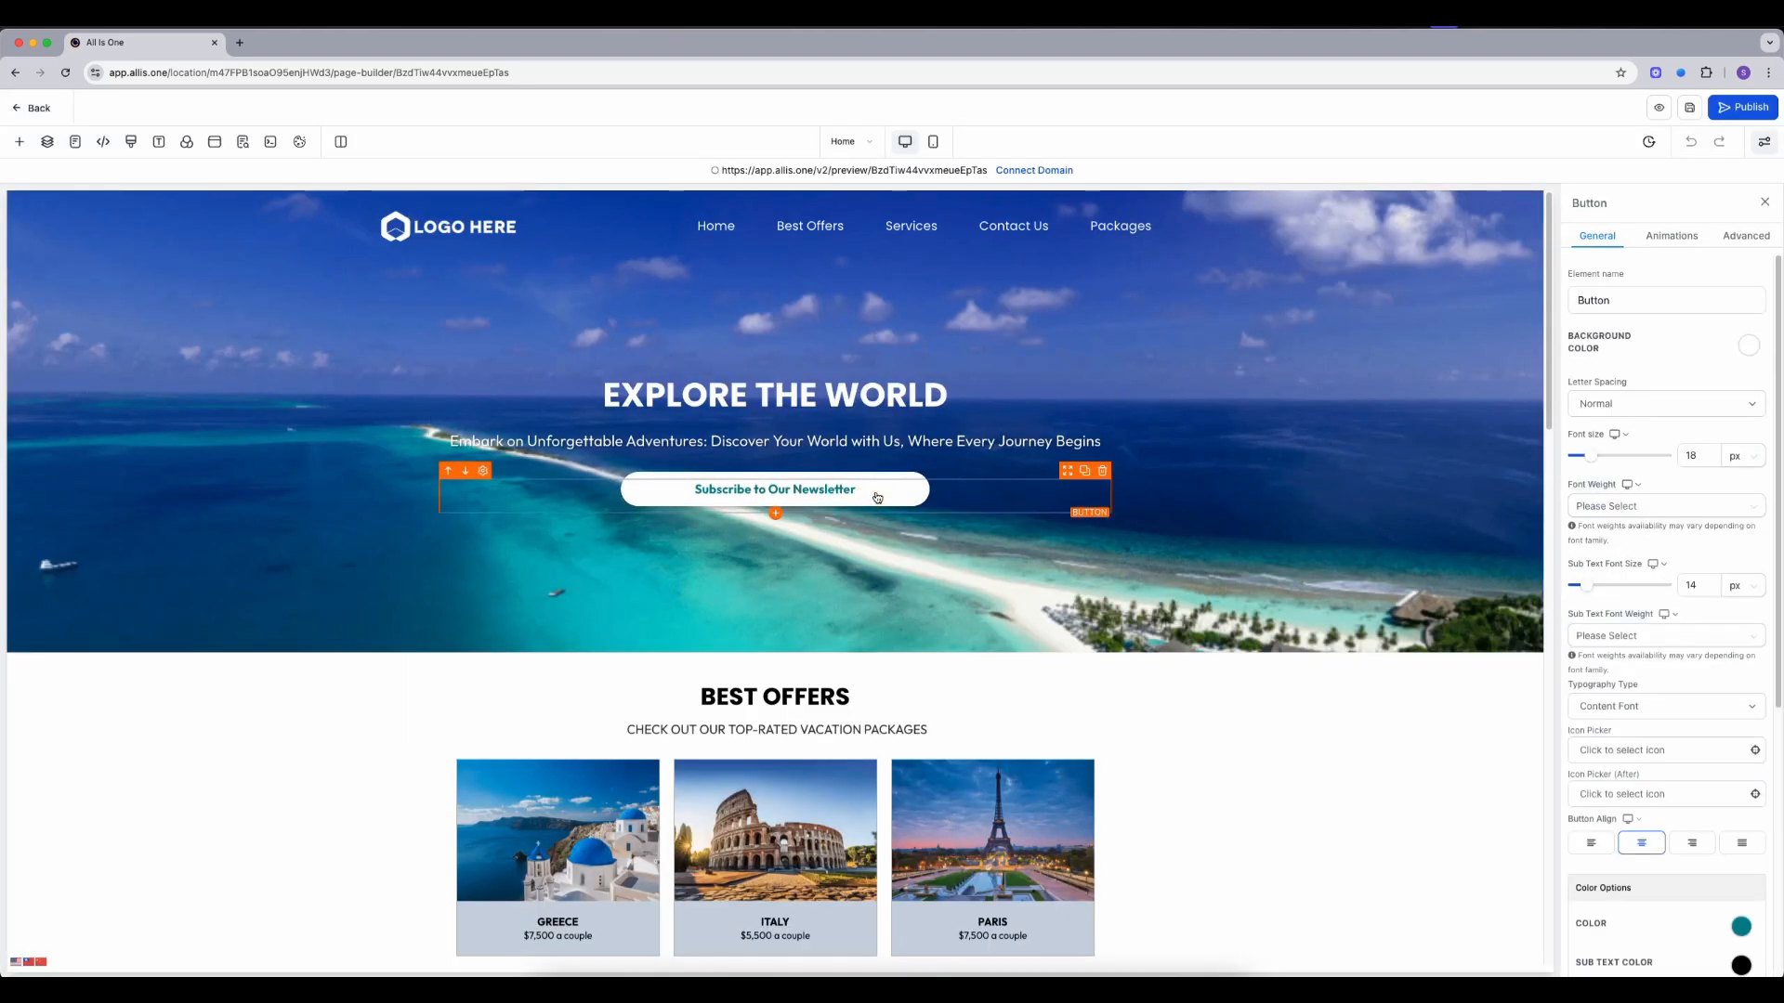
{"action": "scroll", "coordinate": [1663, 586], "scroll_direction": "down", "scroll_amount": 5}
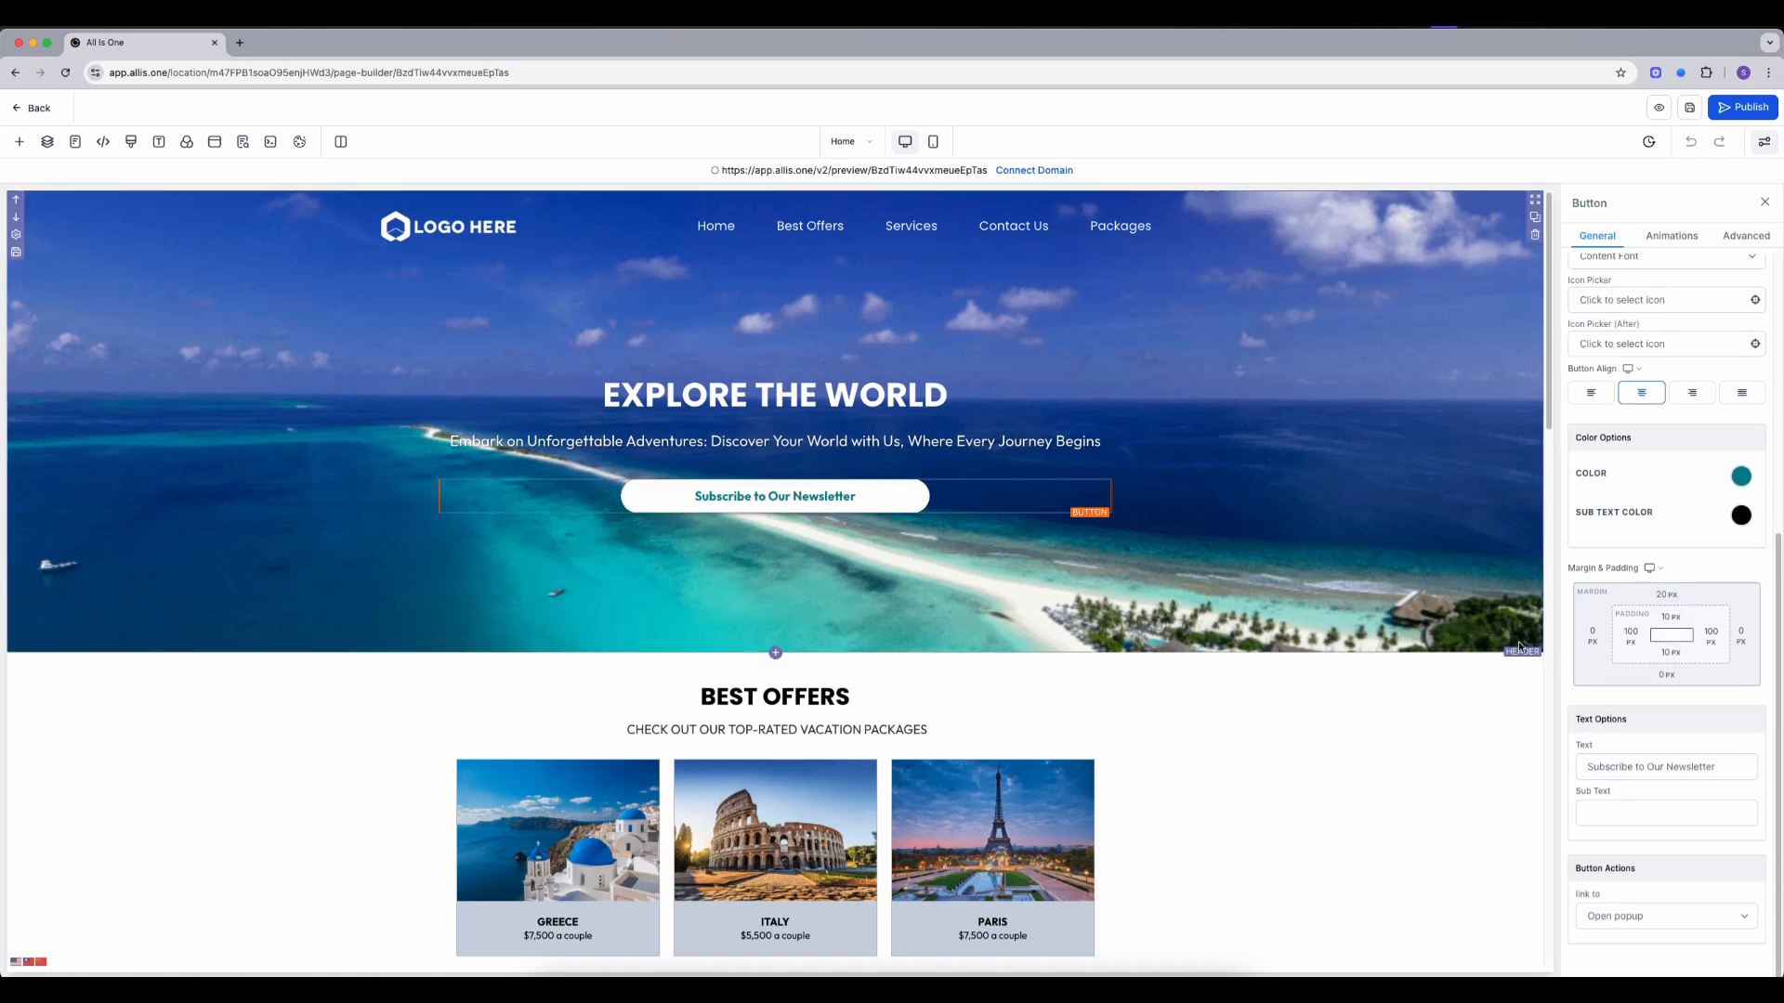
{"action": "left_click", "coordinate": [1669, 765]}
{"action": "left_click_drag", "start_coordinate": [1638, 768], "coordinate": [1753, 768]}
{"action": "key", "text": "BackSpace"}
{"action": "key", "text": "BackSpace"}
{"action": "key", "text": "BackSpace"}
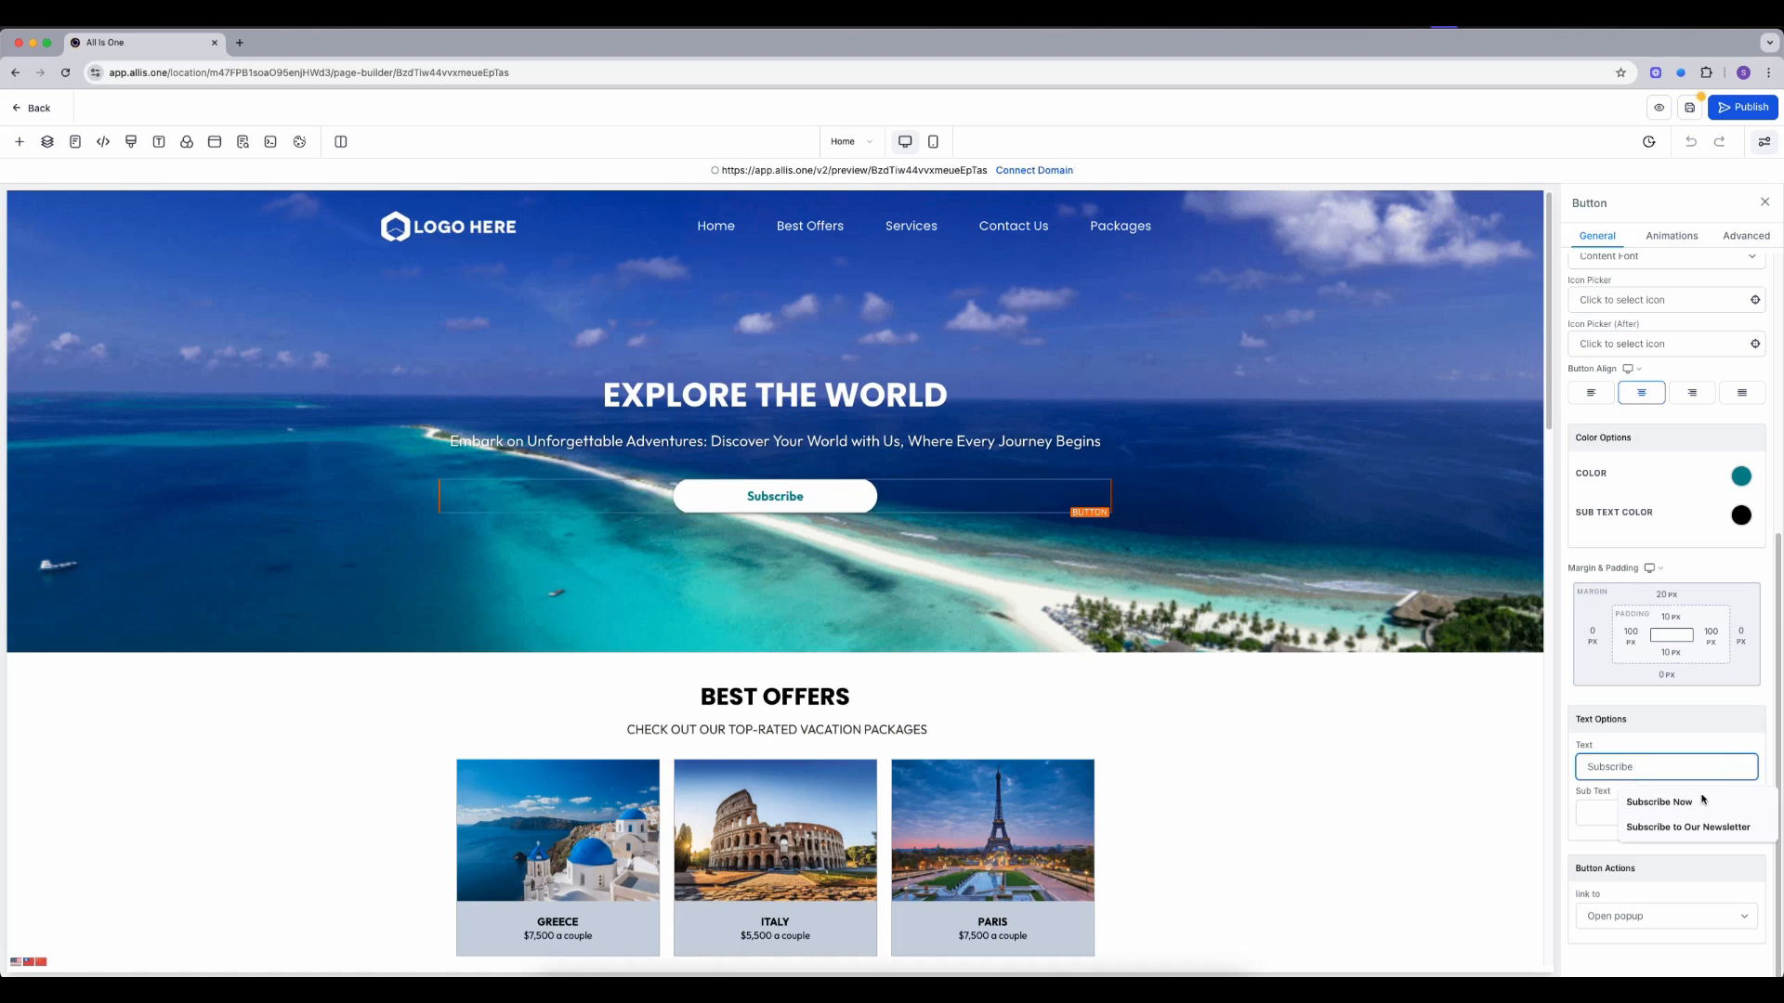
{"action": "left_click", "coordinate": [1687, 803]}
{"action": "left_click", "coordinate": [1626, 805]}
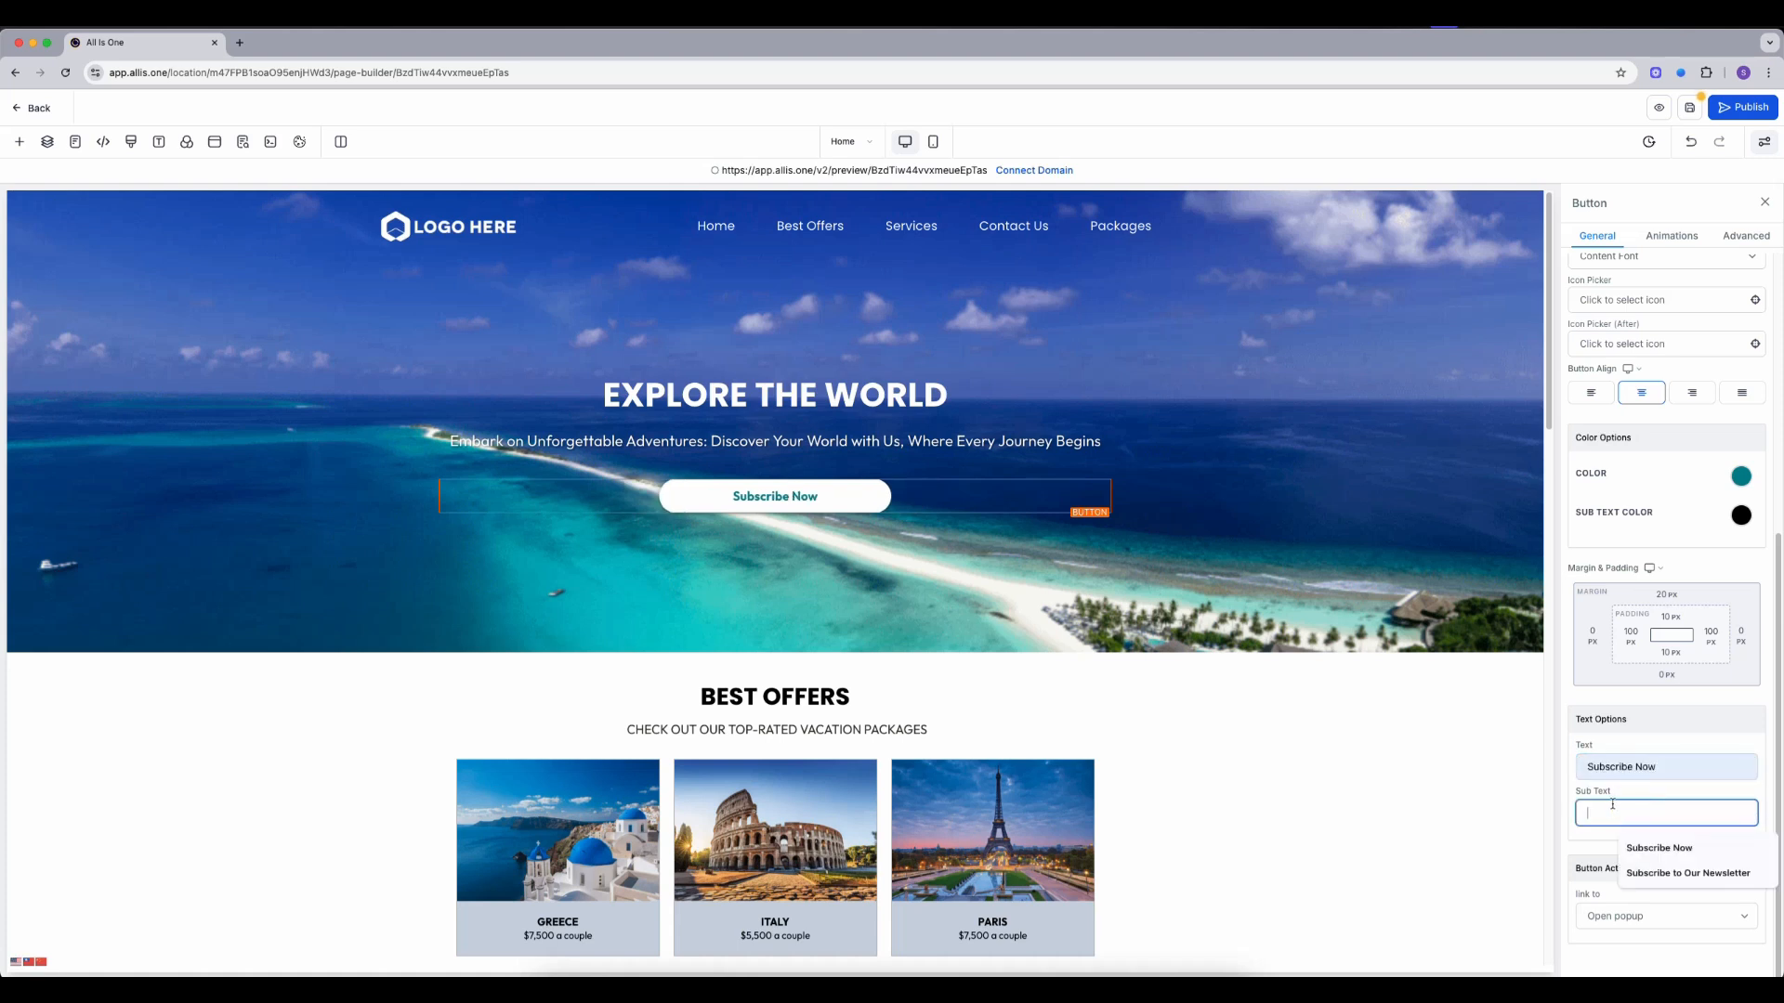
{"action": "left_click", "coordinate": [1653, 849]}
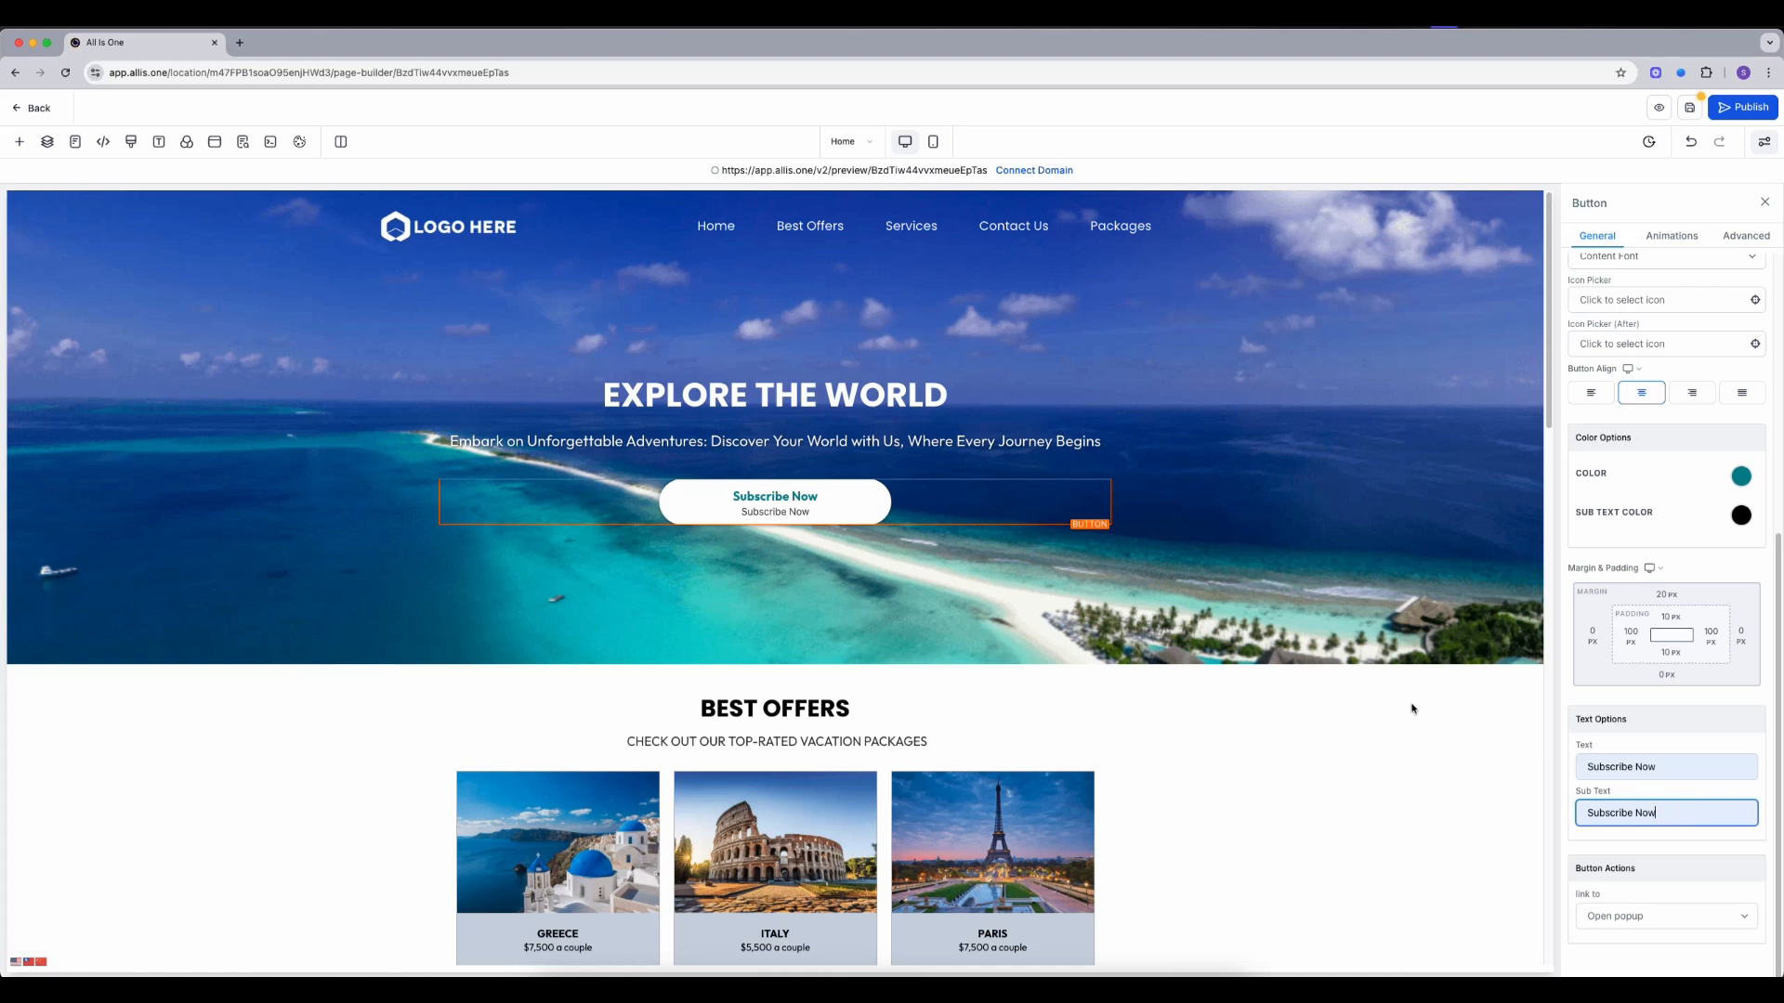
- Change the main text color of the Subscribe Now button to blue
{"action": "left_click", "coordinate": [880, 507]}
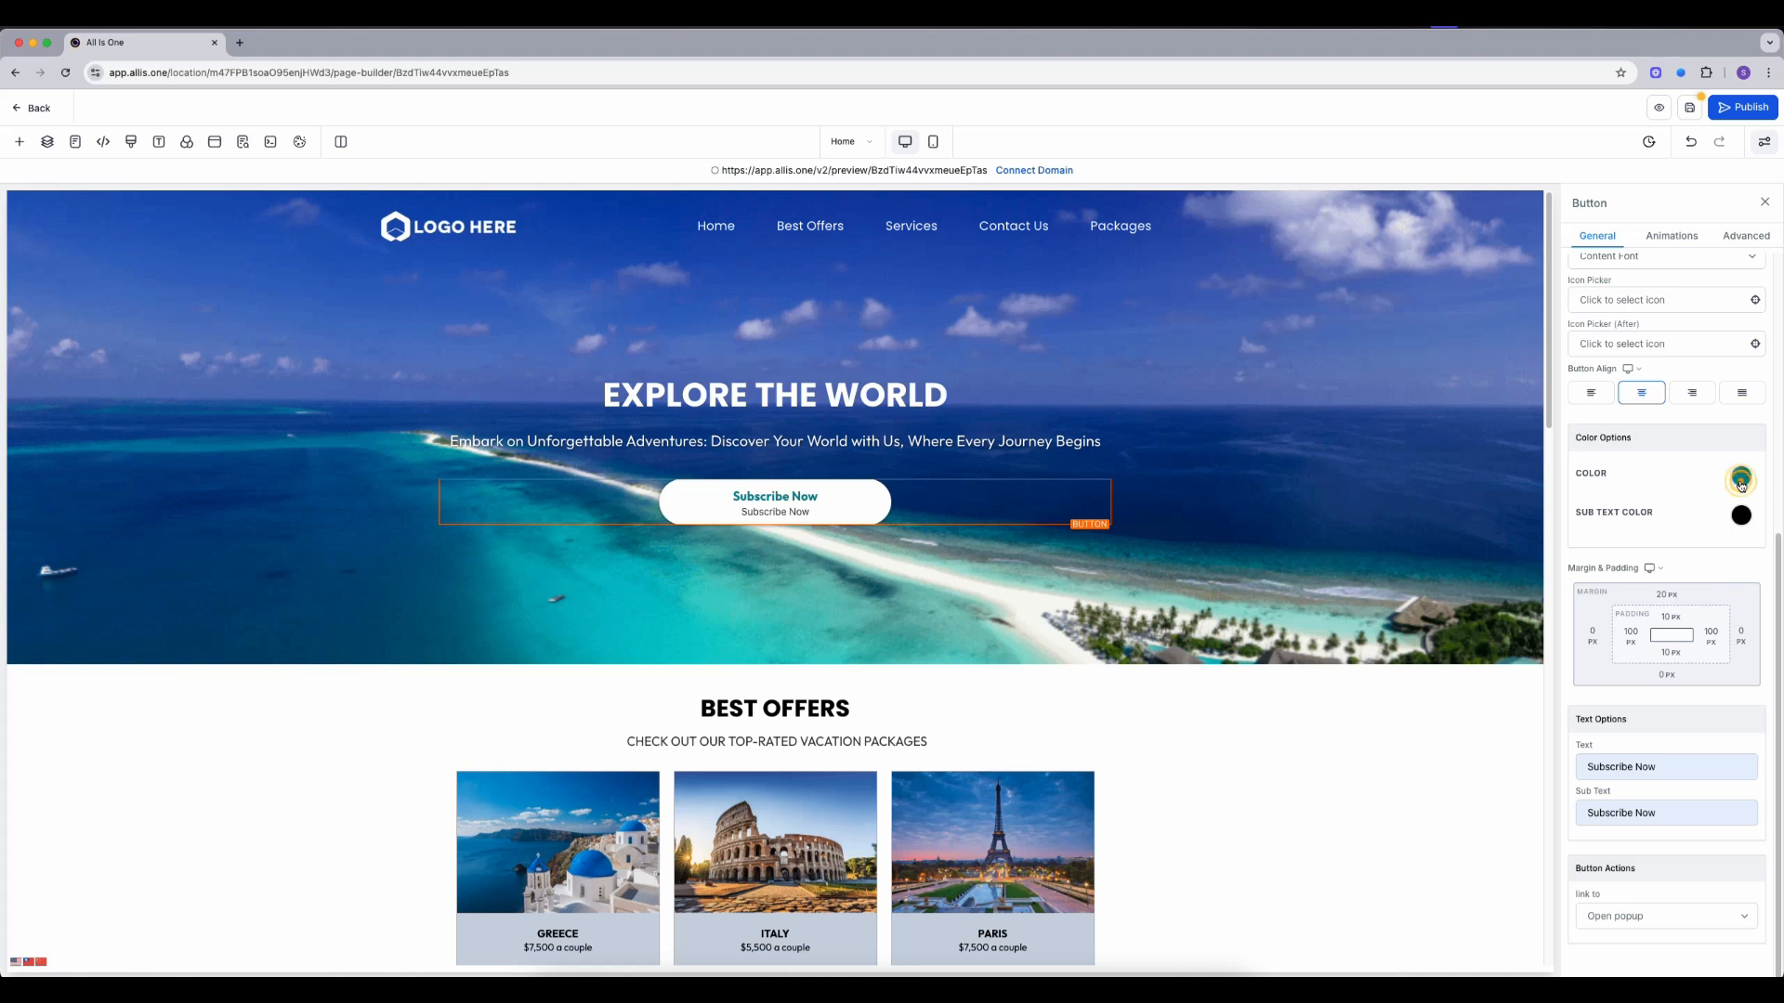
{"action": "left_click", "coordinate": [1741, 482]}
{"action": "left_click", "coordinate": [1612, 509]}
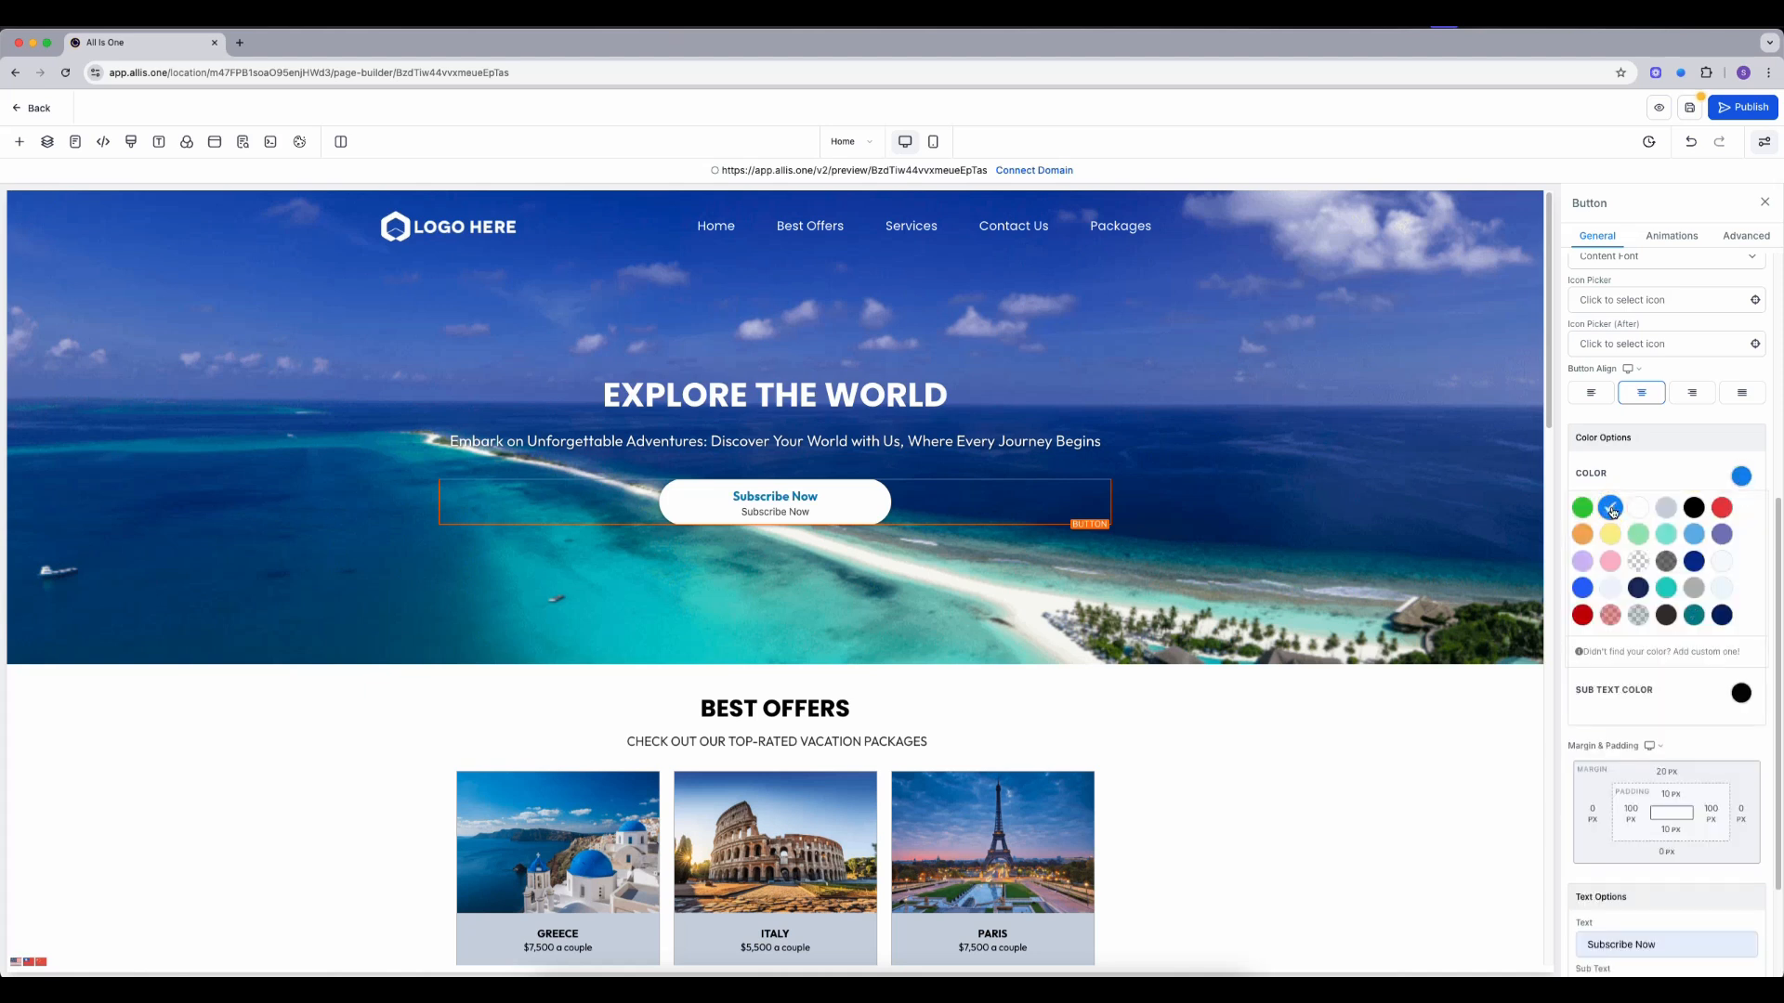
{"action": "left_click", "coordinate": [1510, 804]}
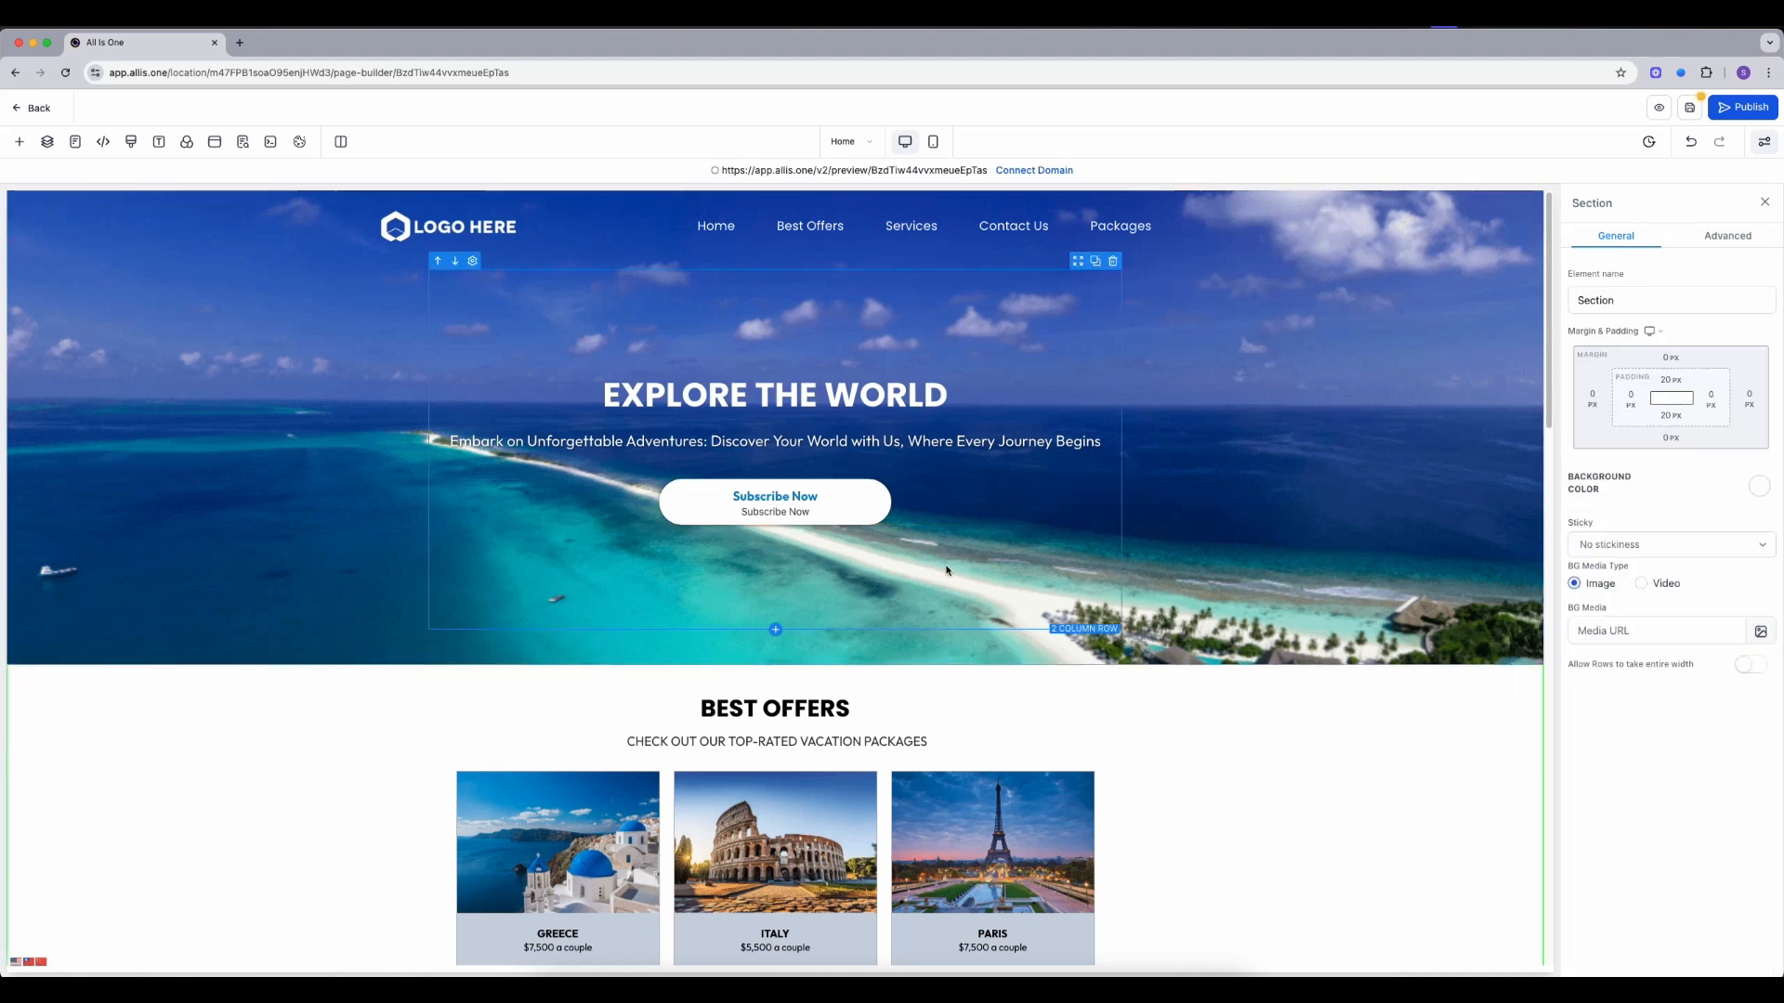
- Try red as the Subscribe Now button's background color, and settle on orange
{"action": "left_click", "coordinate": [817, 505]}
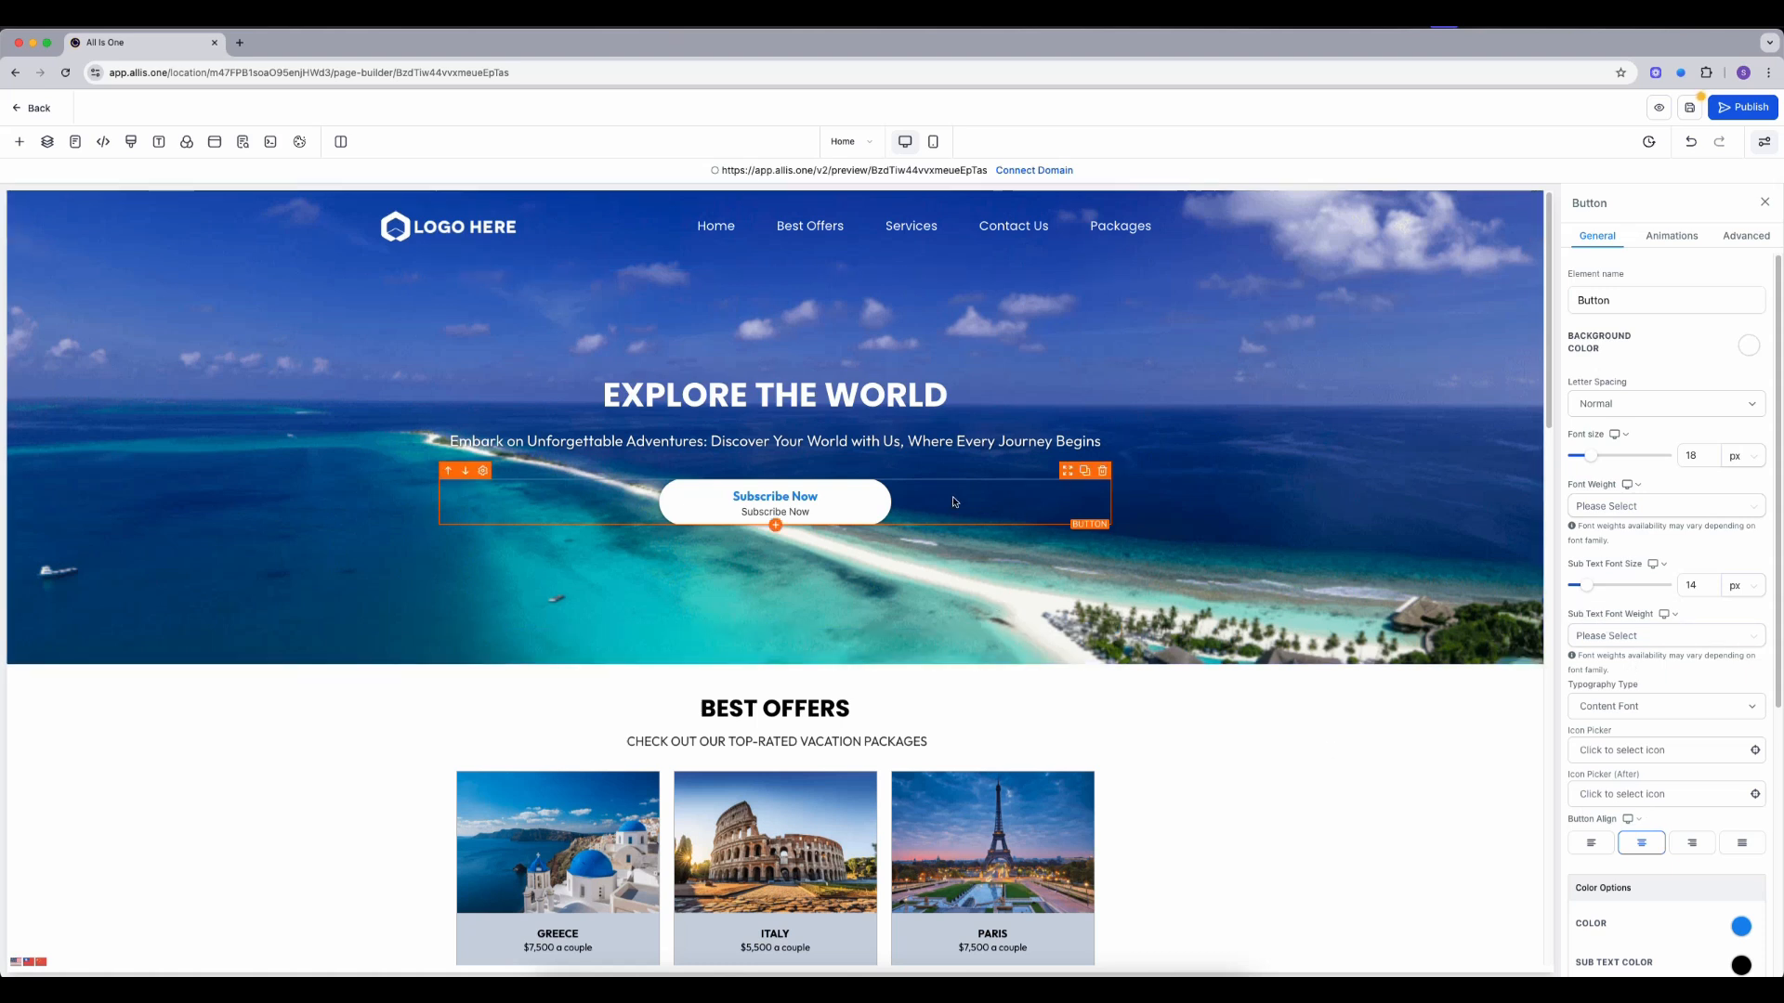
{"action": "left_click", "coordinate": [1750, 350]}
{"action": "left_click", "coordinate": [1715, 382]}
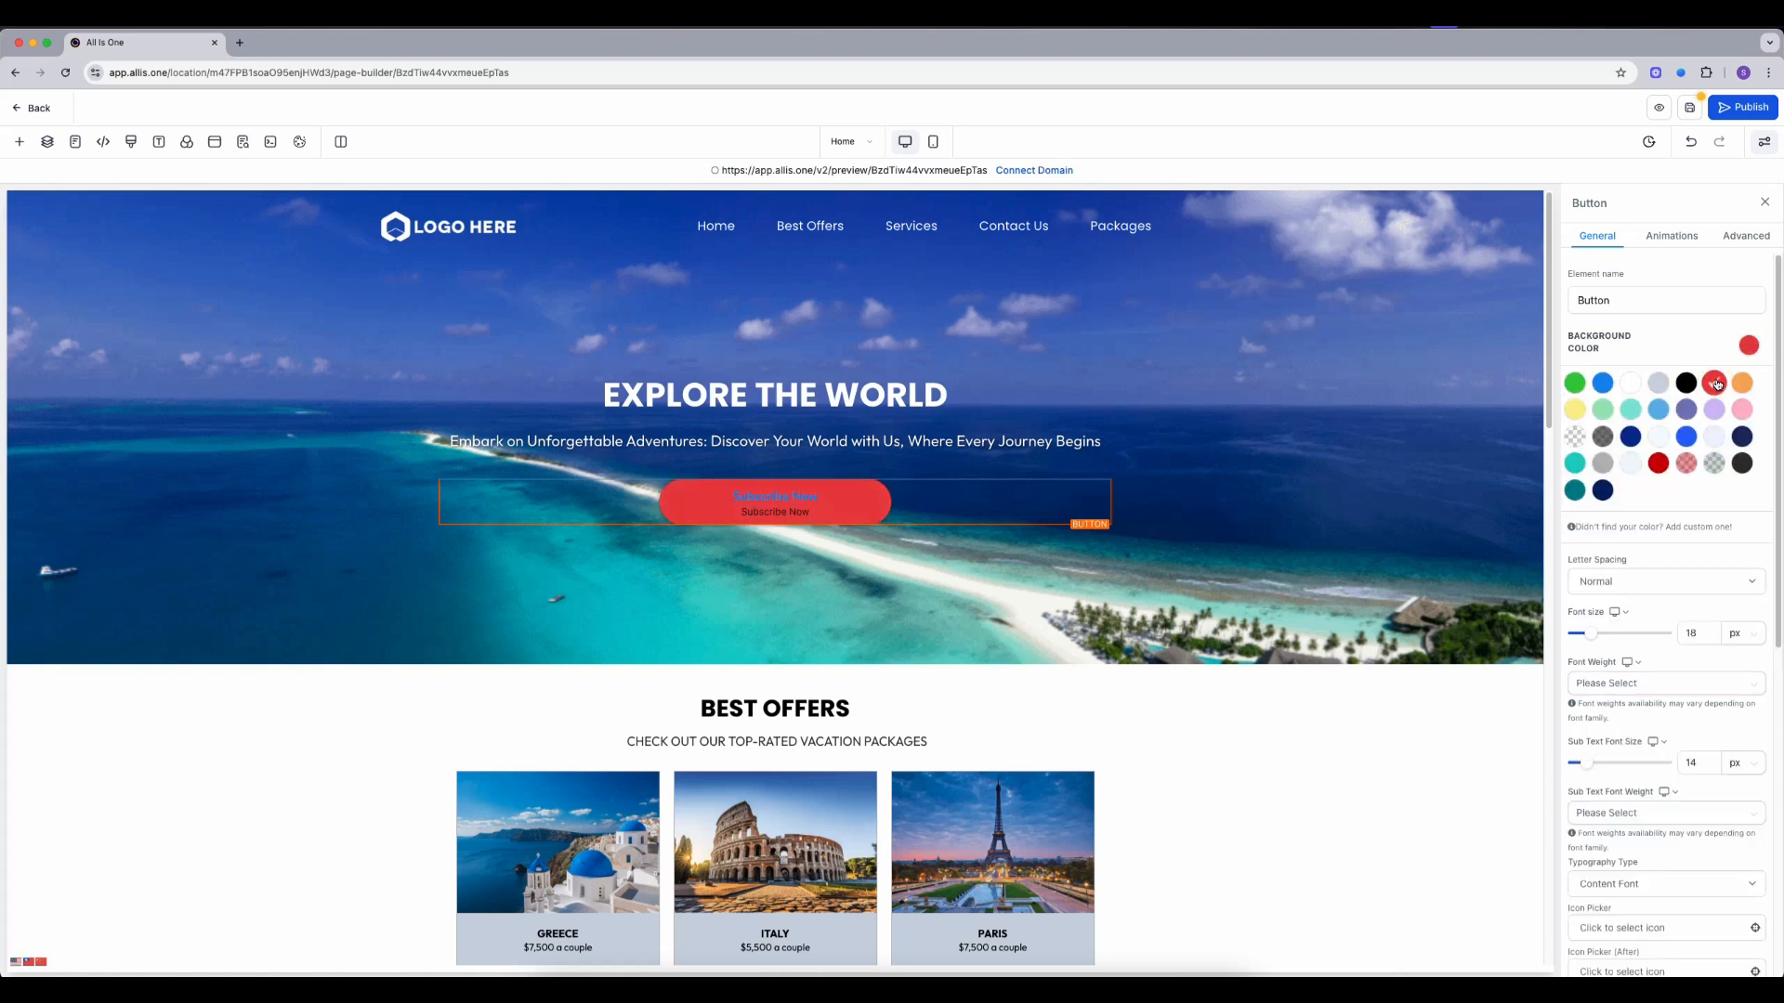
{"action": "left_click", "coordinate": [1742, 384]}
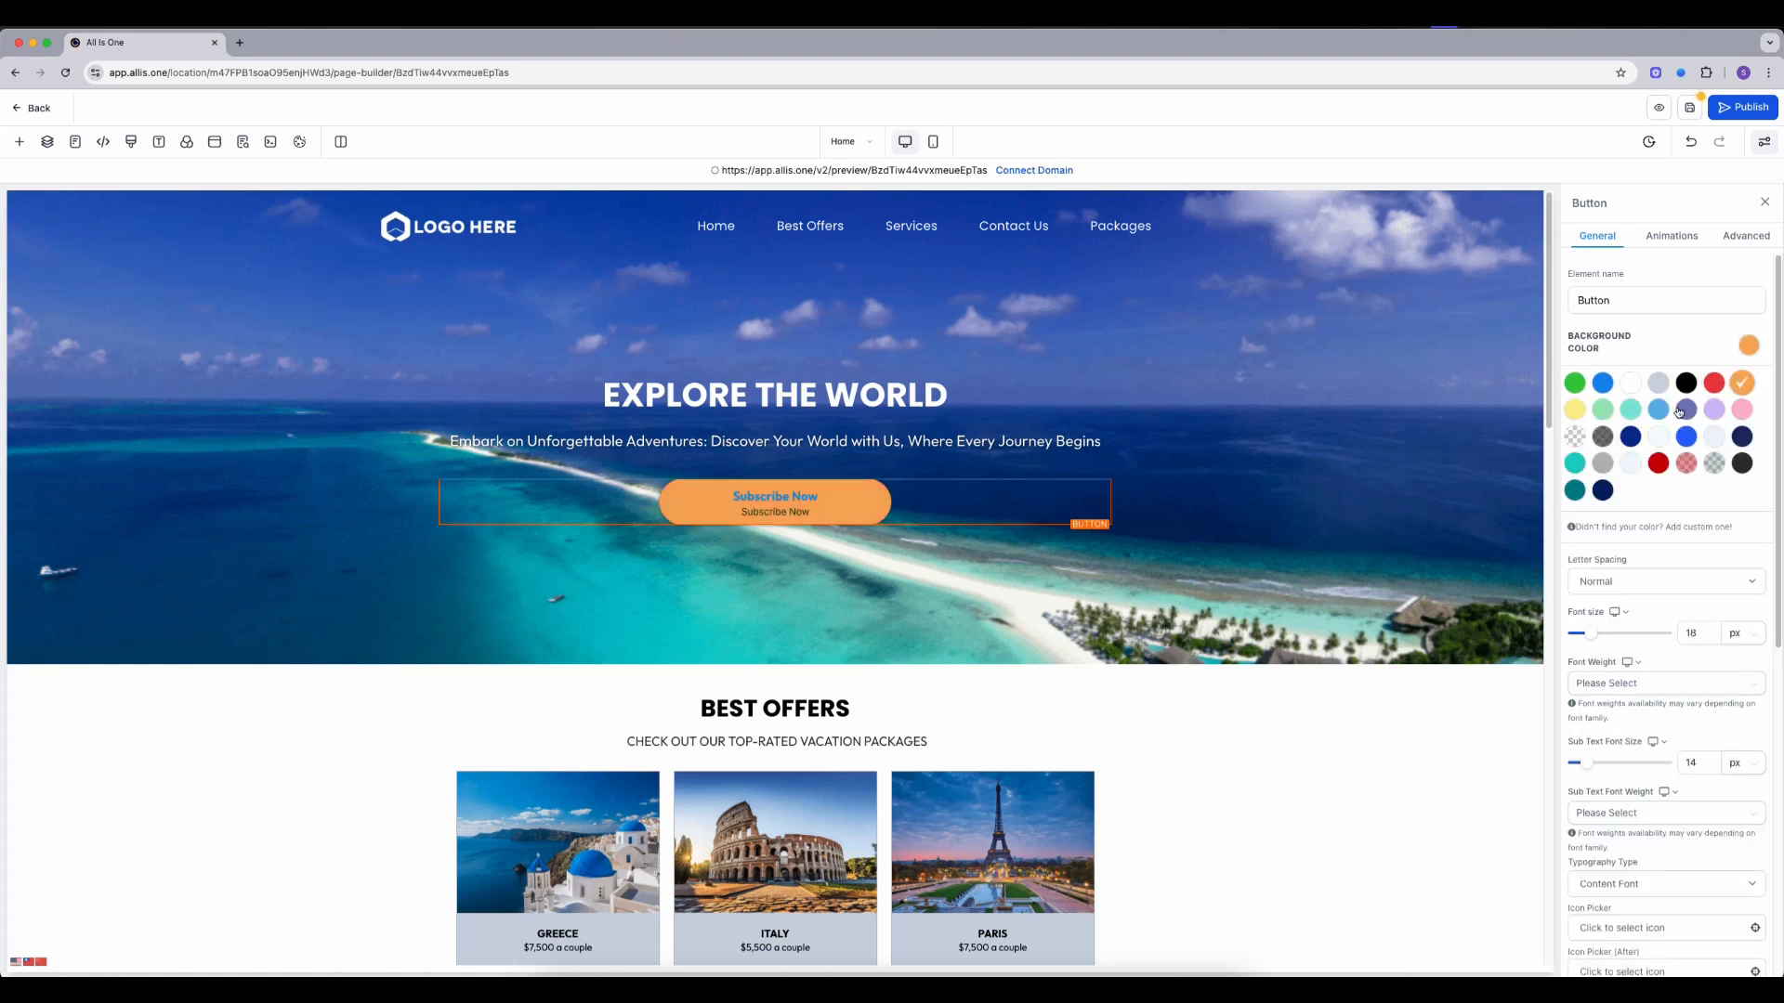
{"action": "left_click", "coordinate": [1141, 561]}
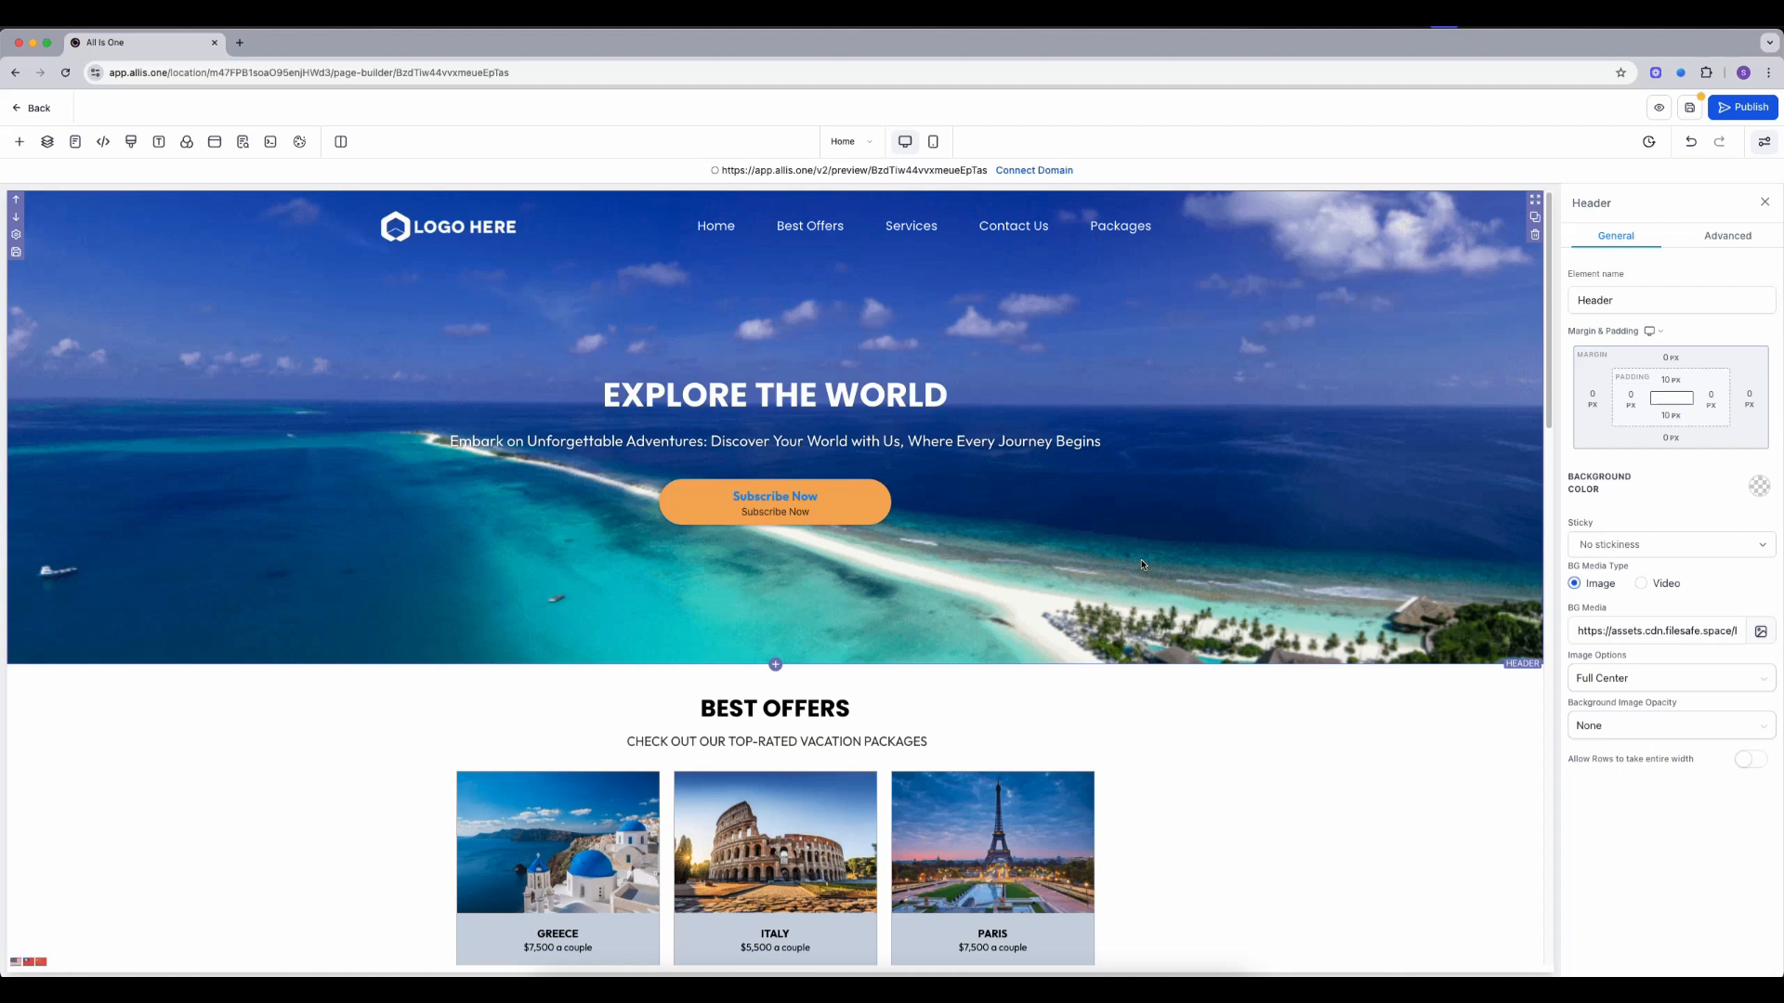
- Preview the orange Subscribe Now button in mobile mode and return to desktop mode
{"action": "left_click", "coordinate": [819, 507]}
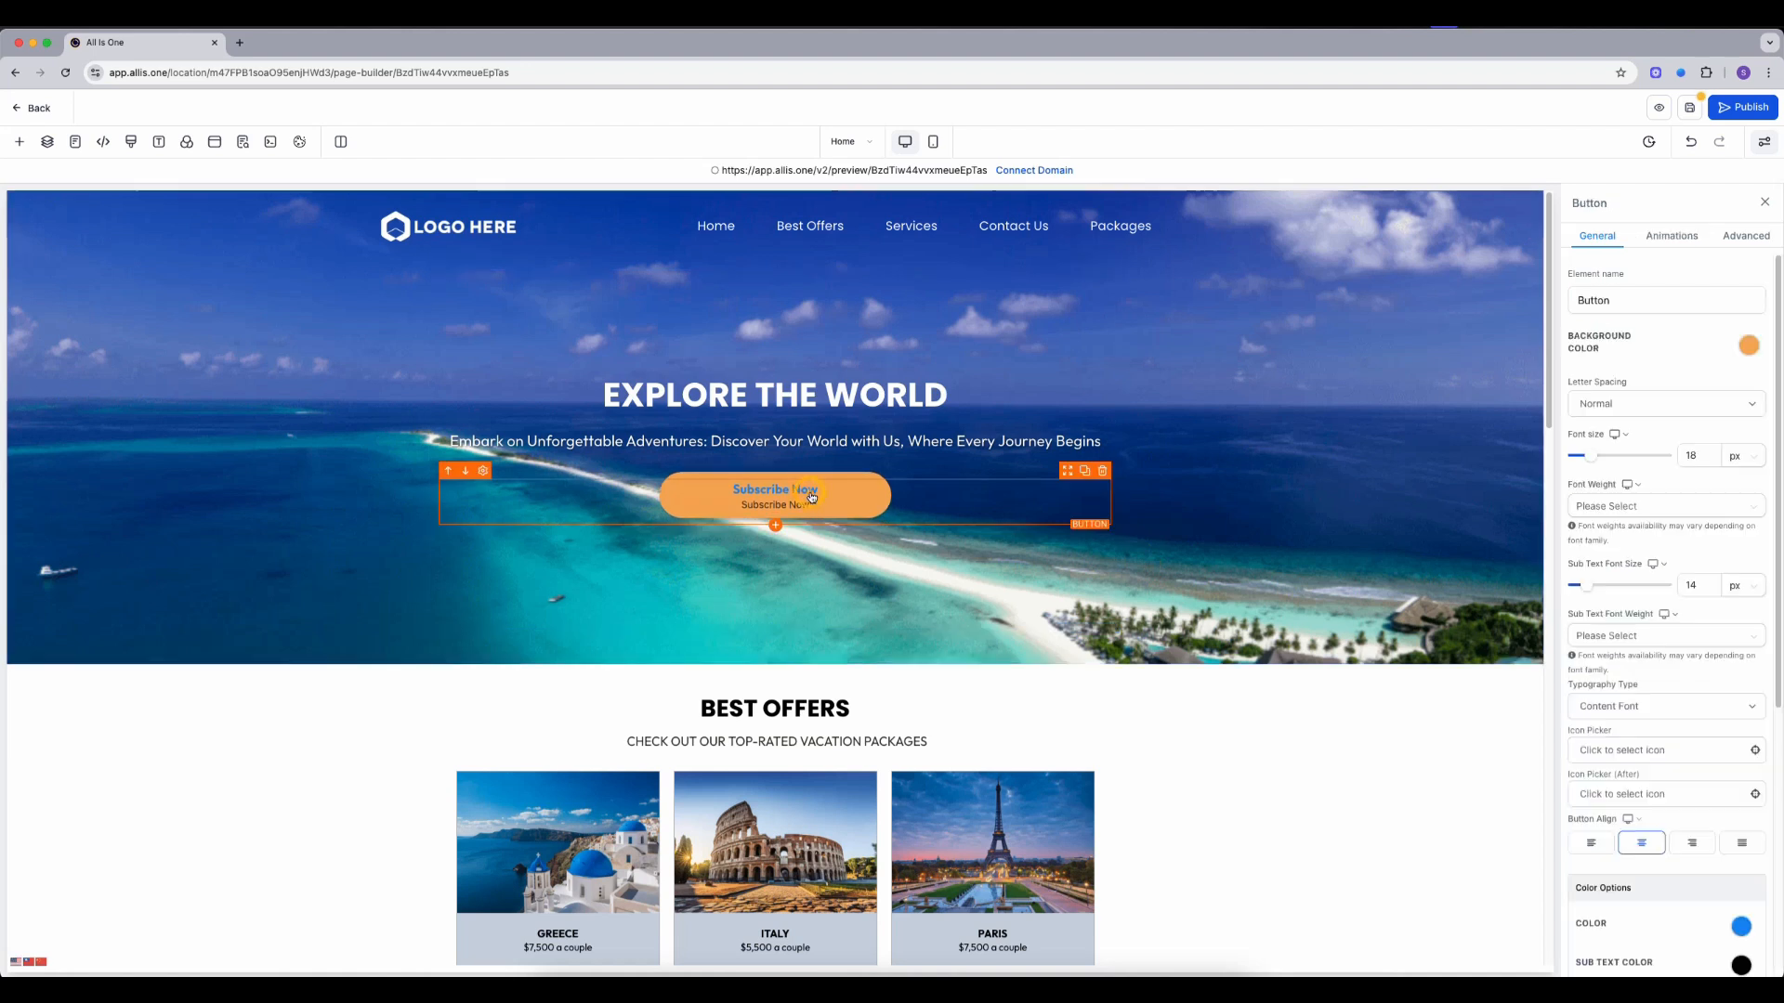
{"action": "left_click", "coordinate": [933, 141]}
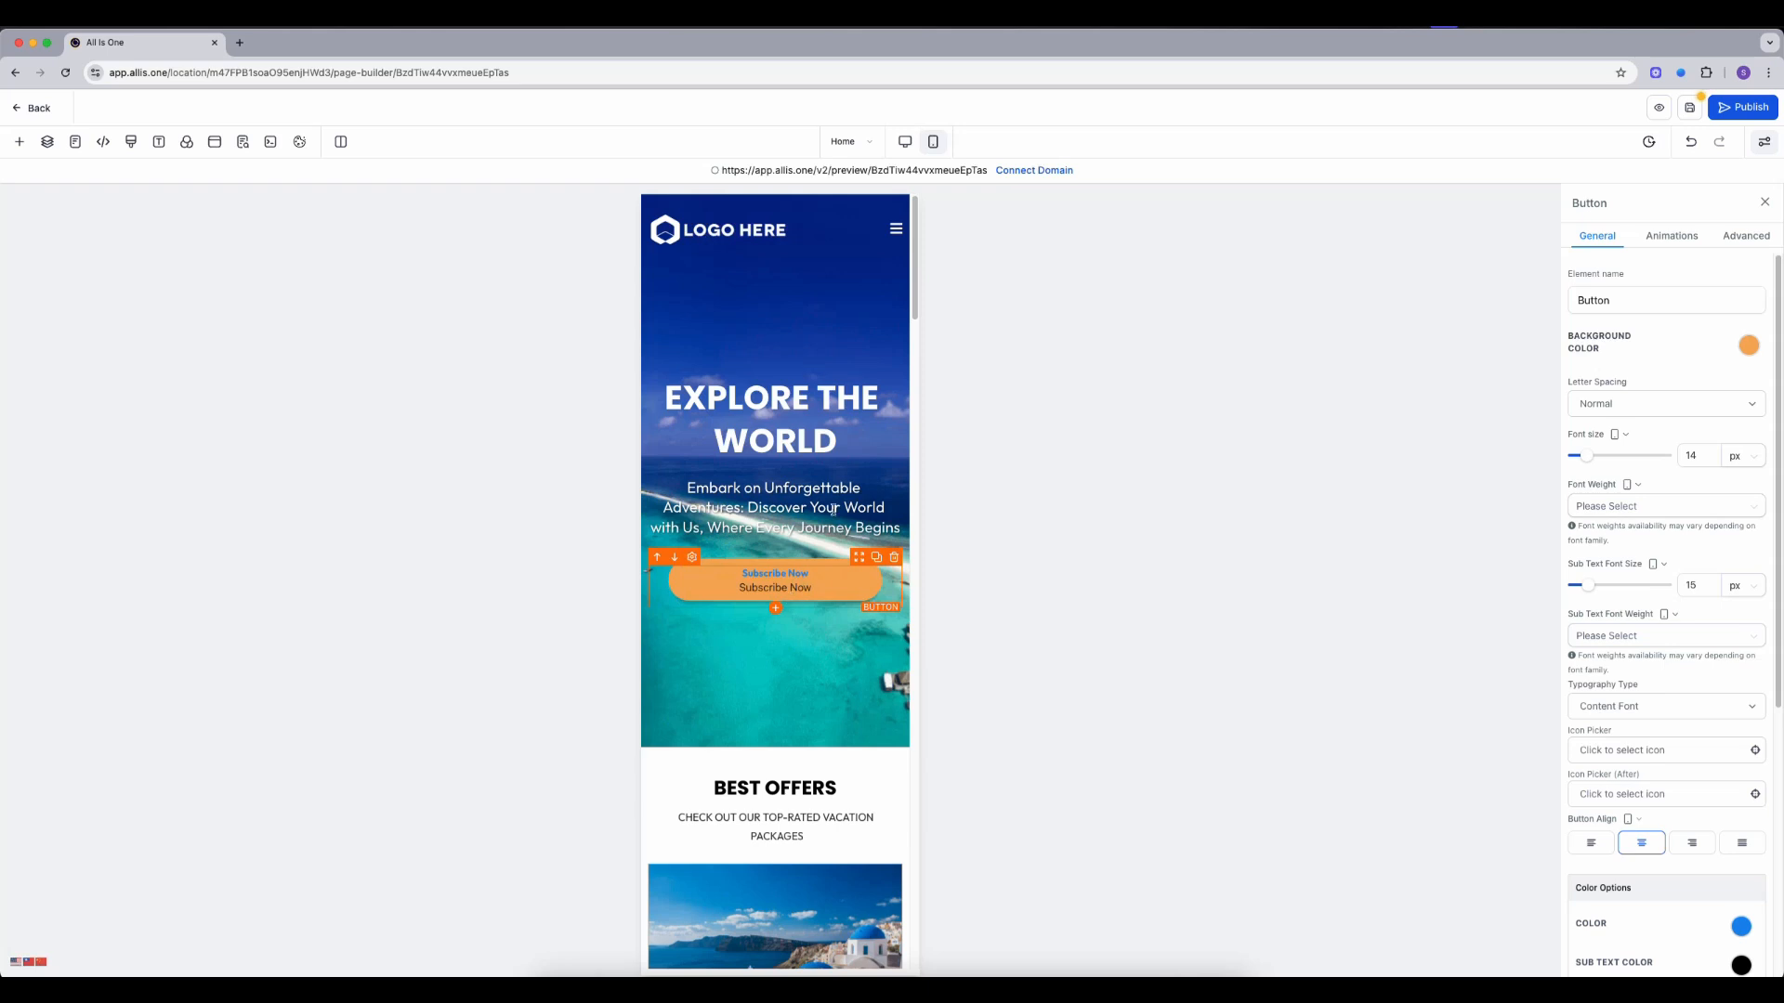
{"action": "left_click", "coordinate": [905, 141]}
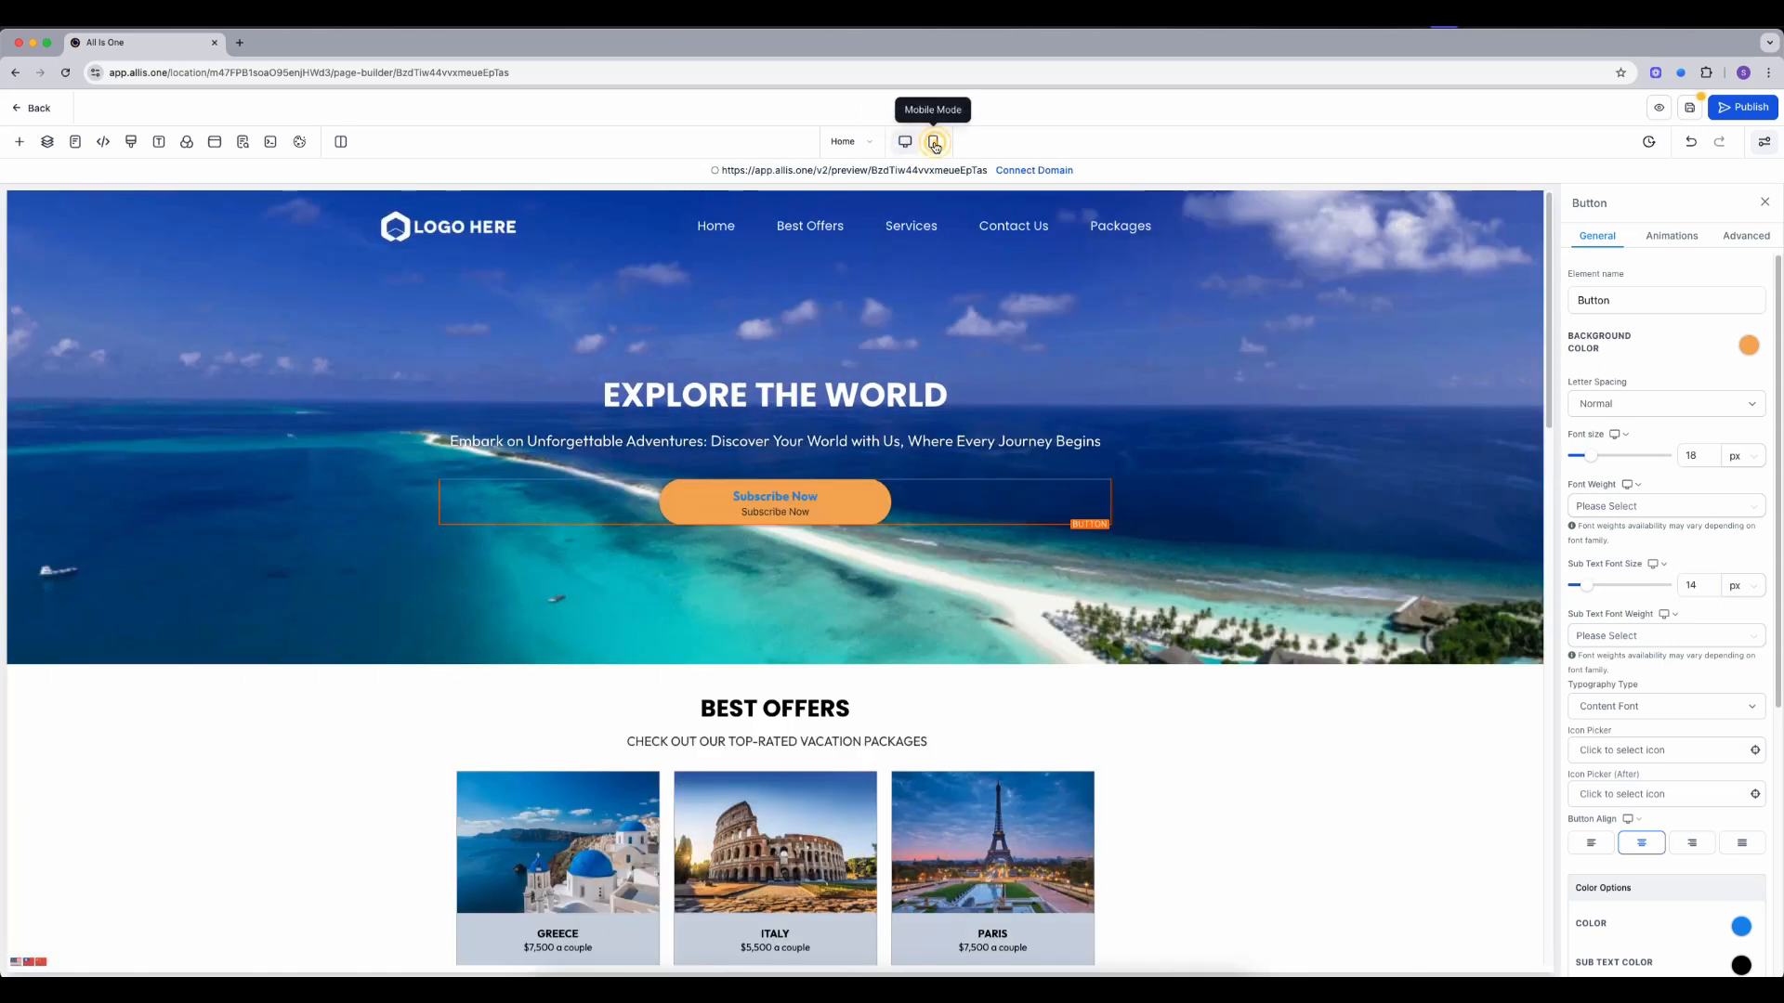
- Duplicate the orange Subscribe Now button in mobile mode
{"action": "left_click", "coordinate": [933, 143]}
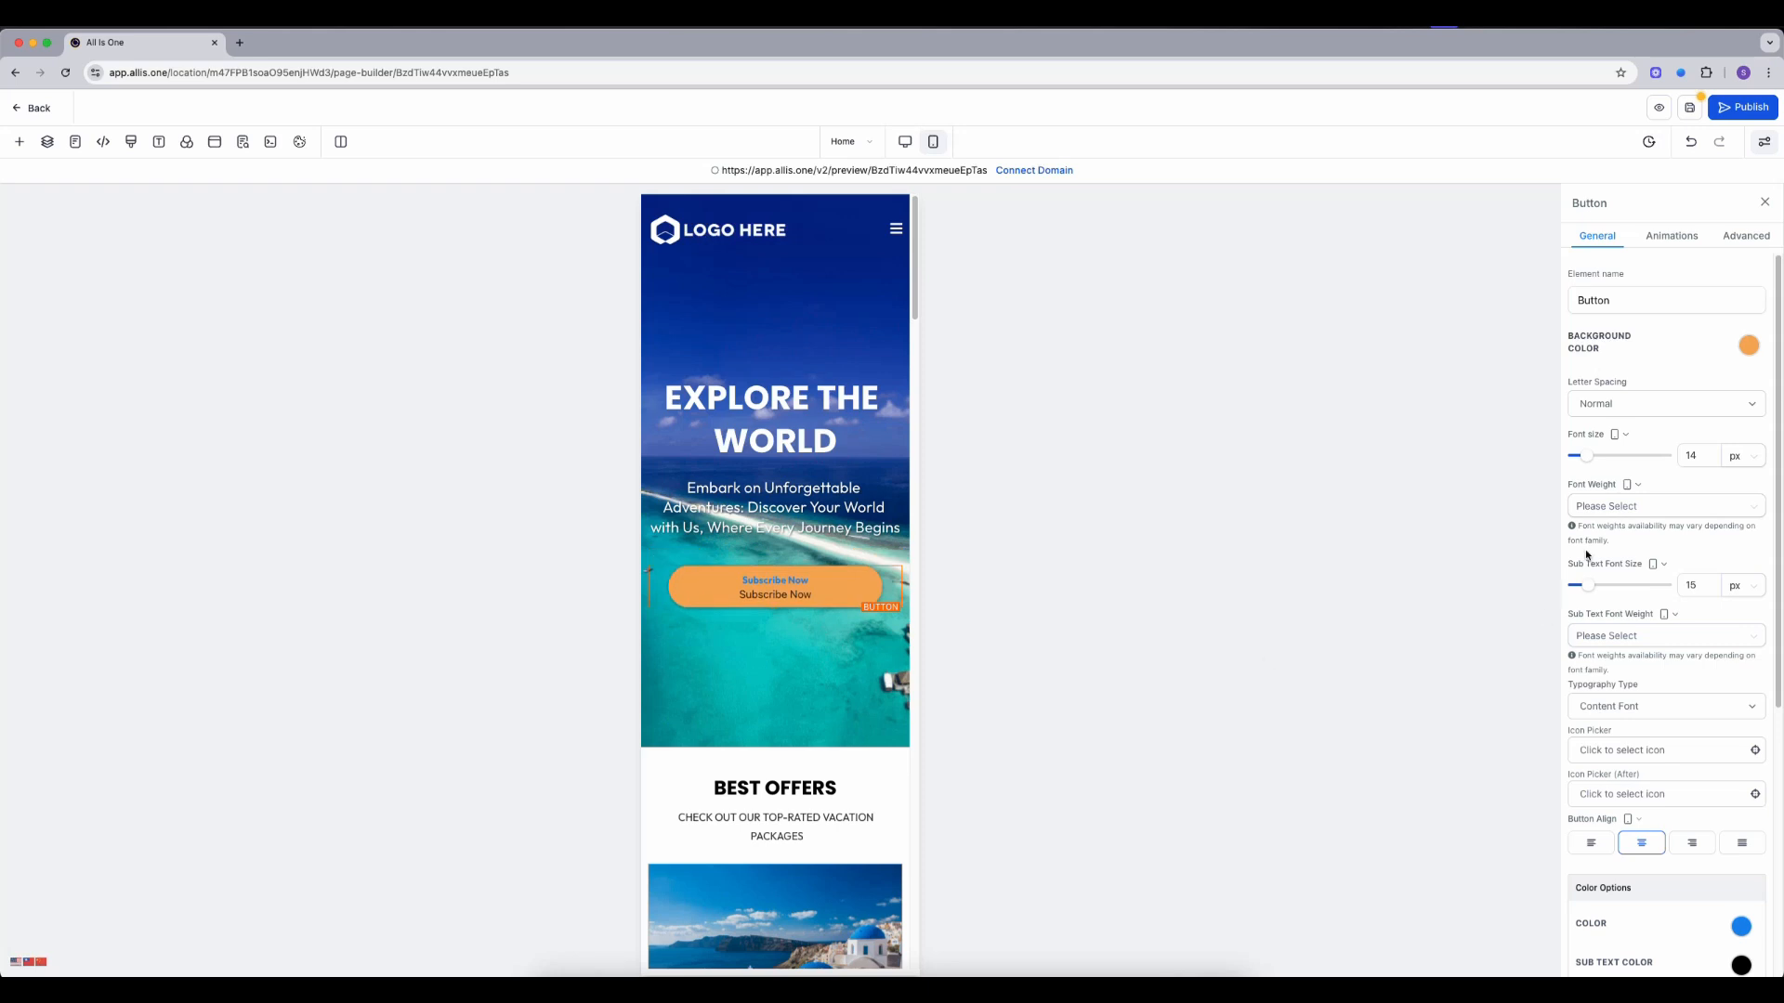
{"action": "left_click", "coordinate": [776, 610]}
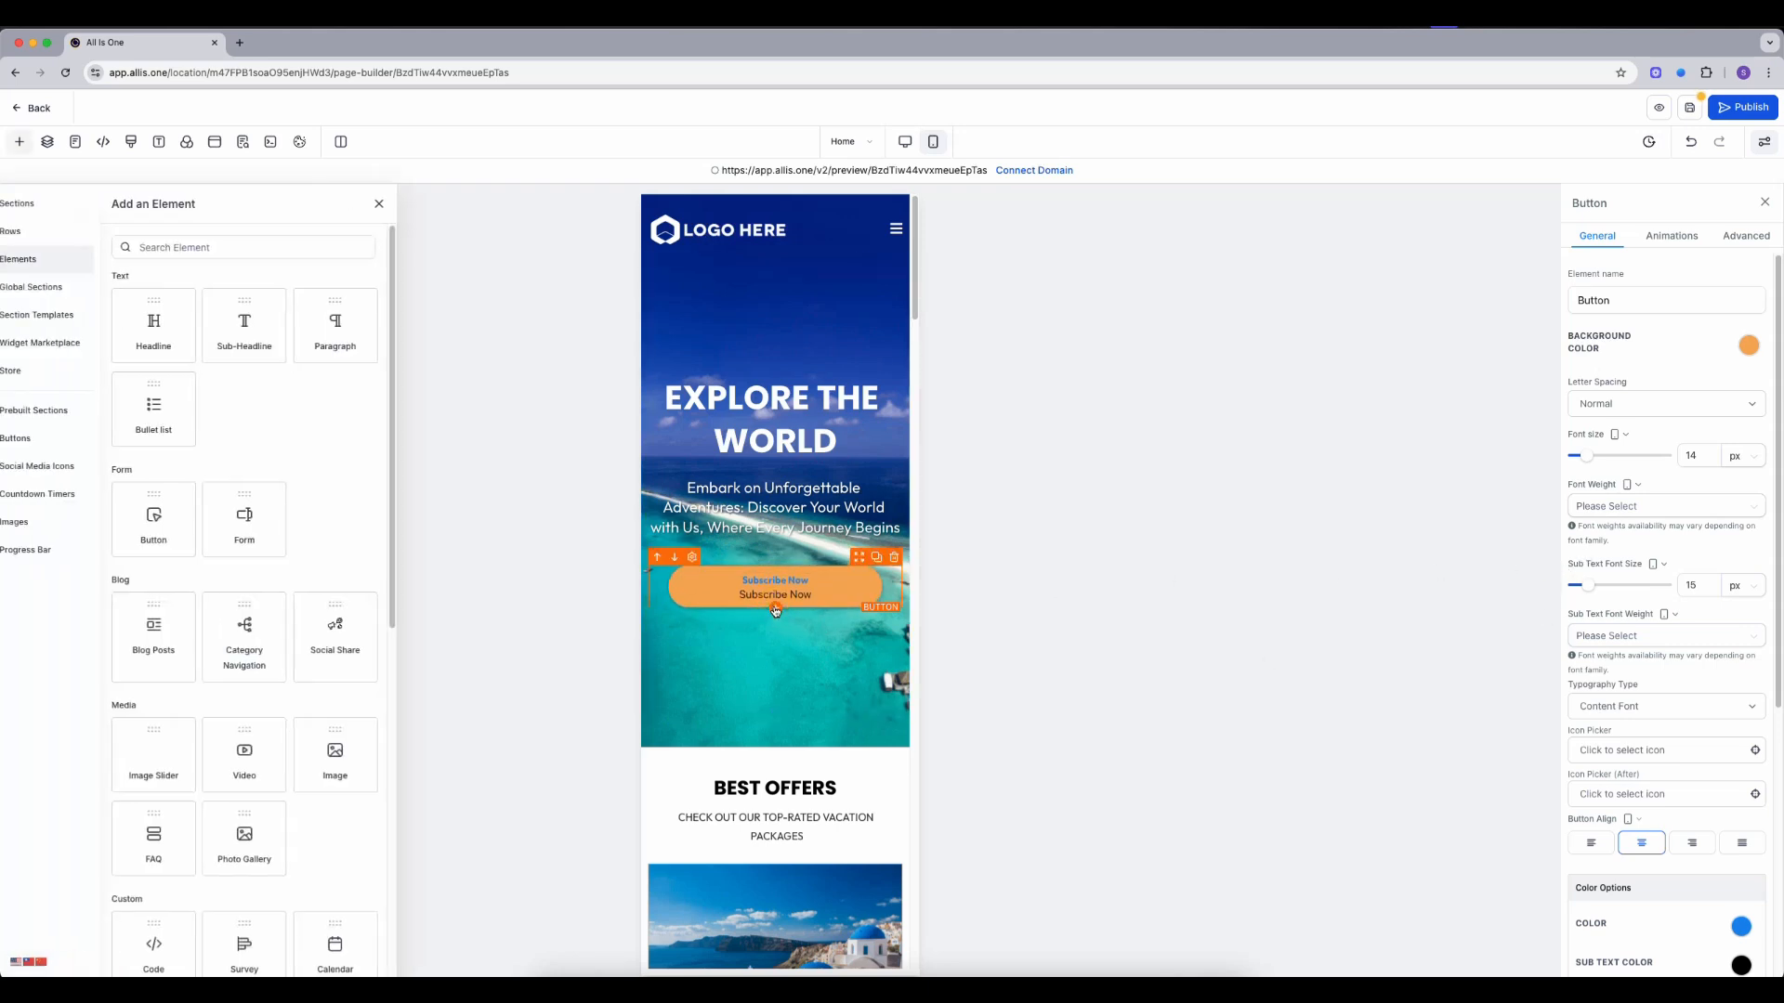
{"action": "left_click", "coordinate": [876, 556]}
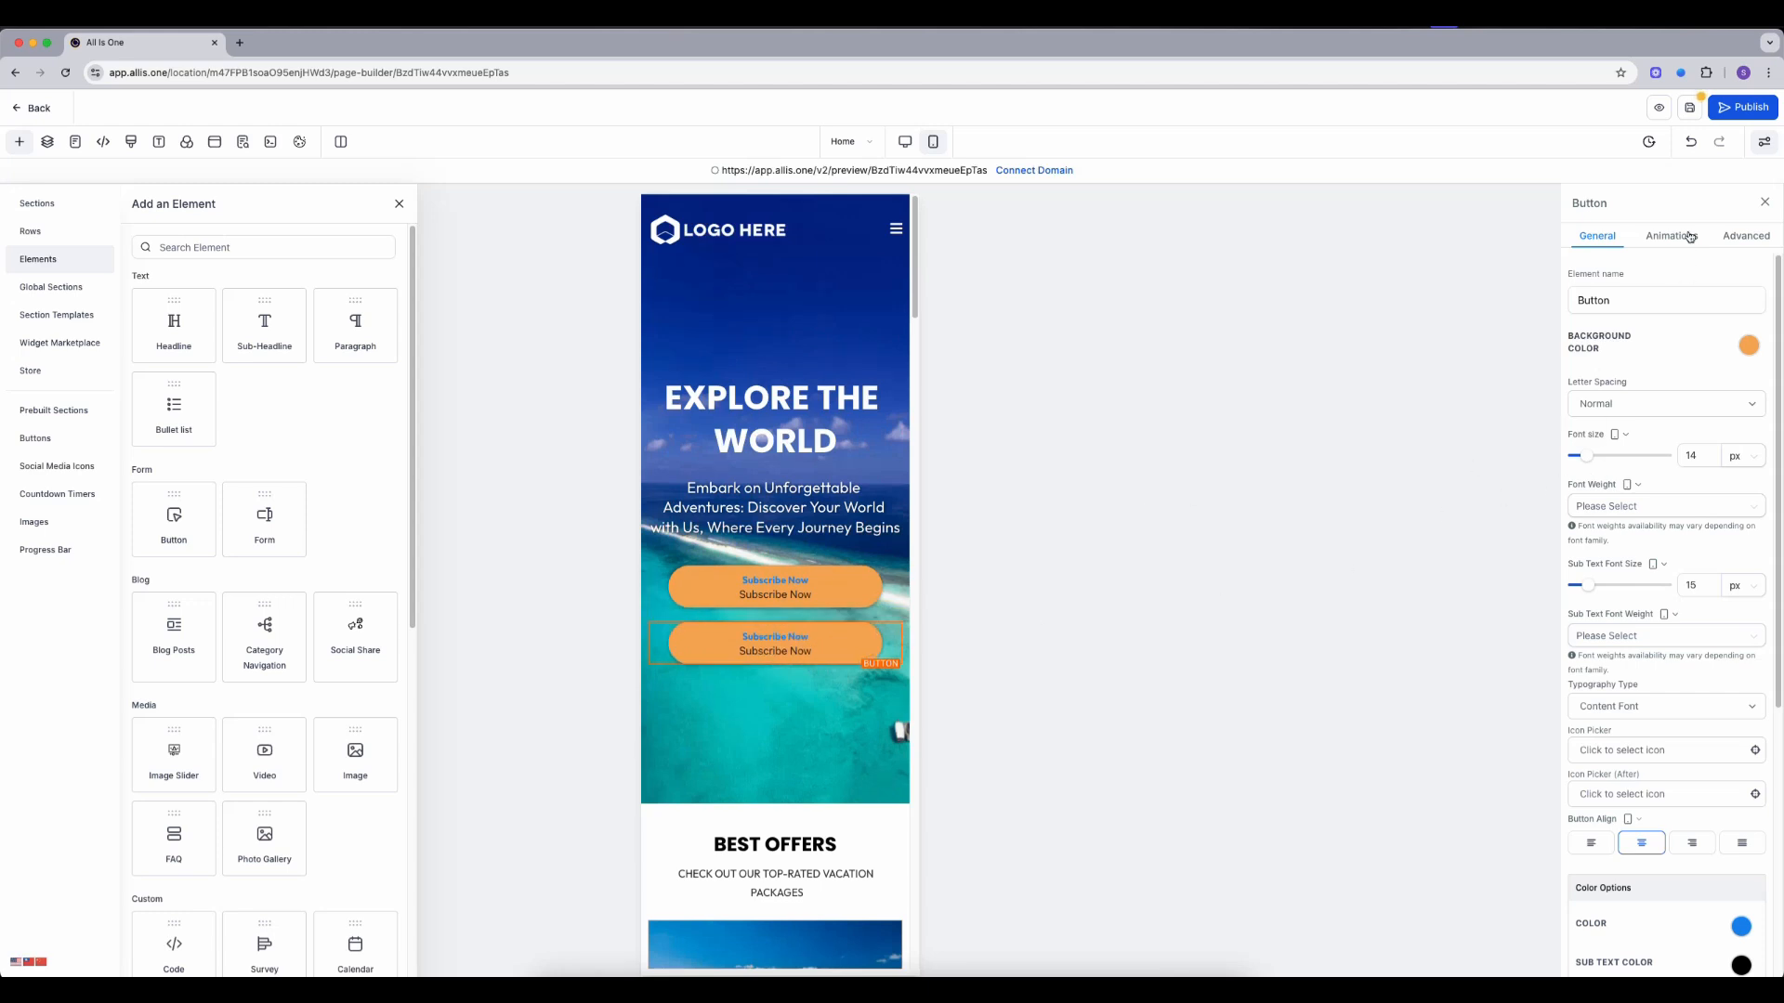
- Compare the duplicated button in desktop and mobile modes, close the element list, and finish in desktop mode
{"action": "left_click", "coordinate": [905, 141]}
{"action": "left_click", "coordinate": [933, 141]}
{"action": "left_click", "coordinate": [398, 203]}
{"action": "left_click", "coordinate": [903, 143]}
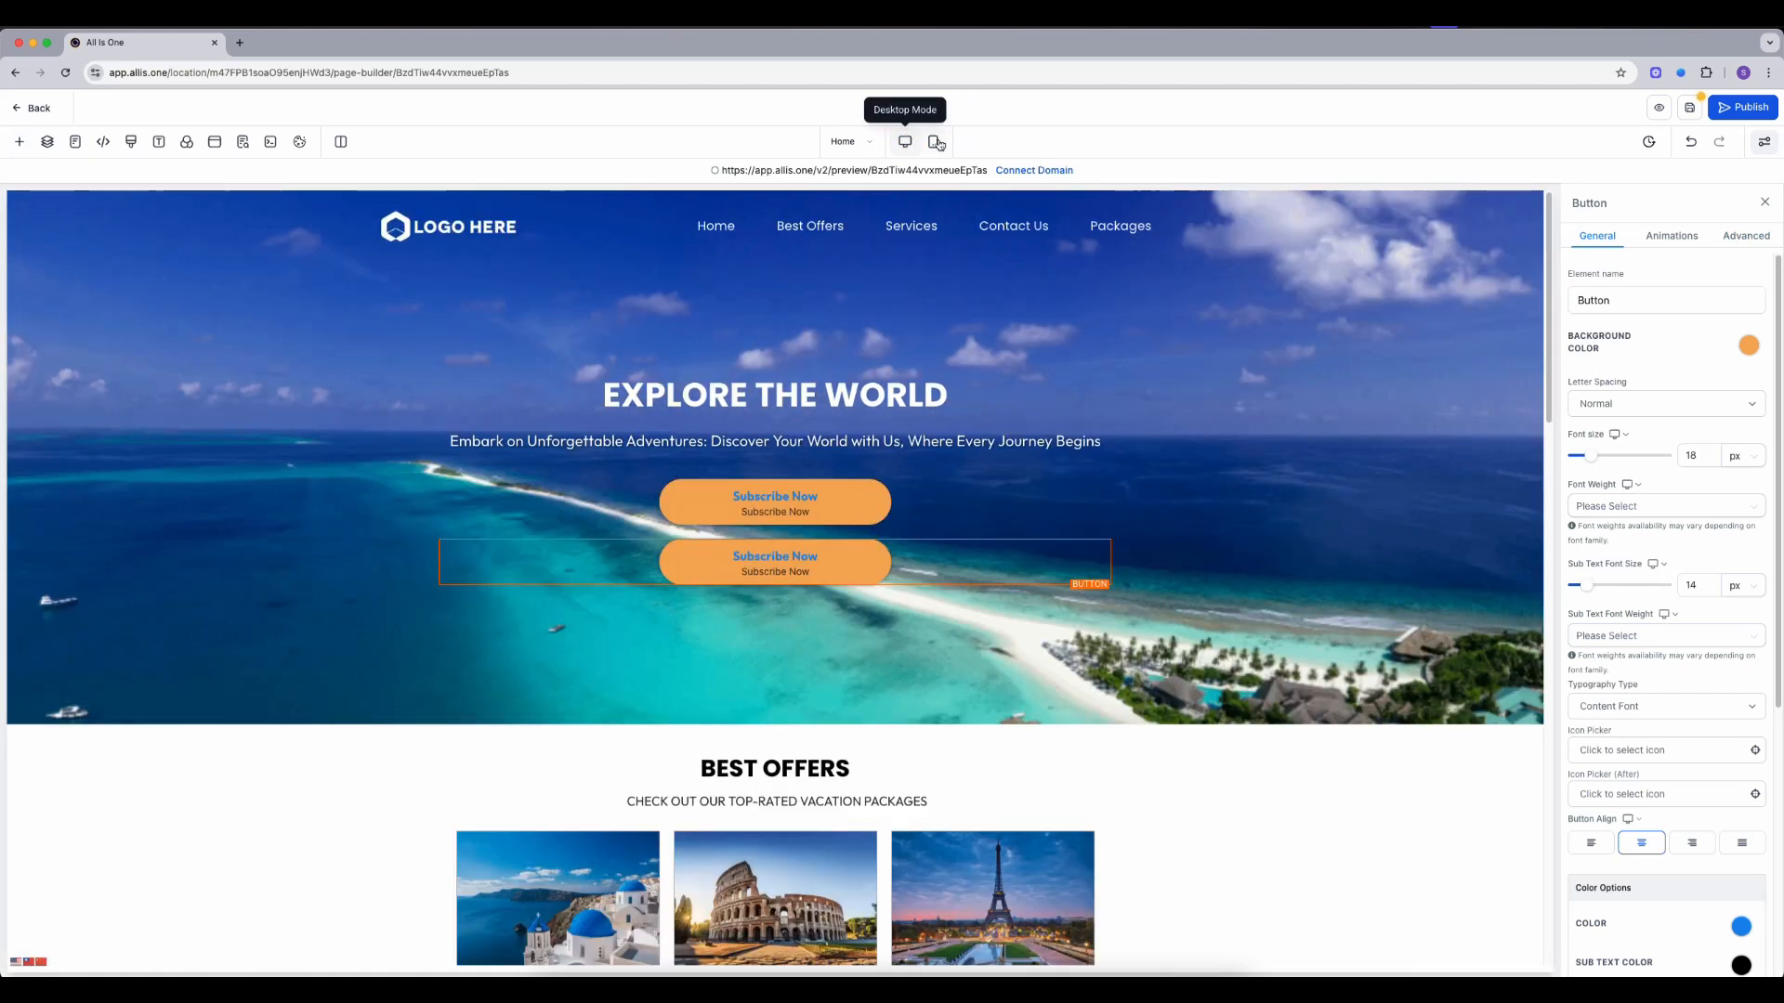
- Hide the duplicated Subscribe Now button on mobile, and compare the mobile and desktop modes
{"action": "left_click", "coordinate": [933, 141]}
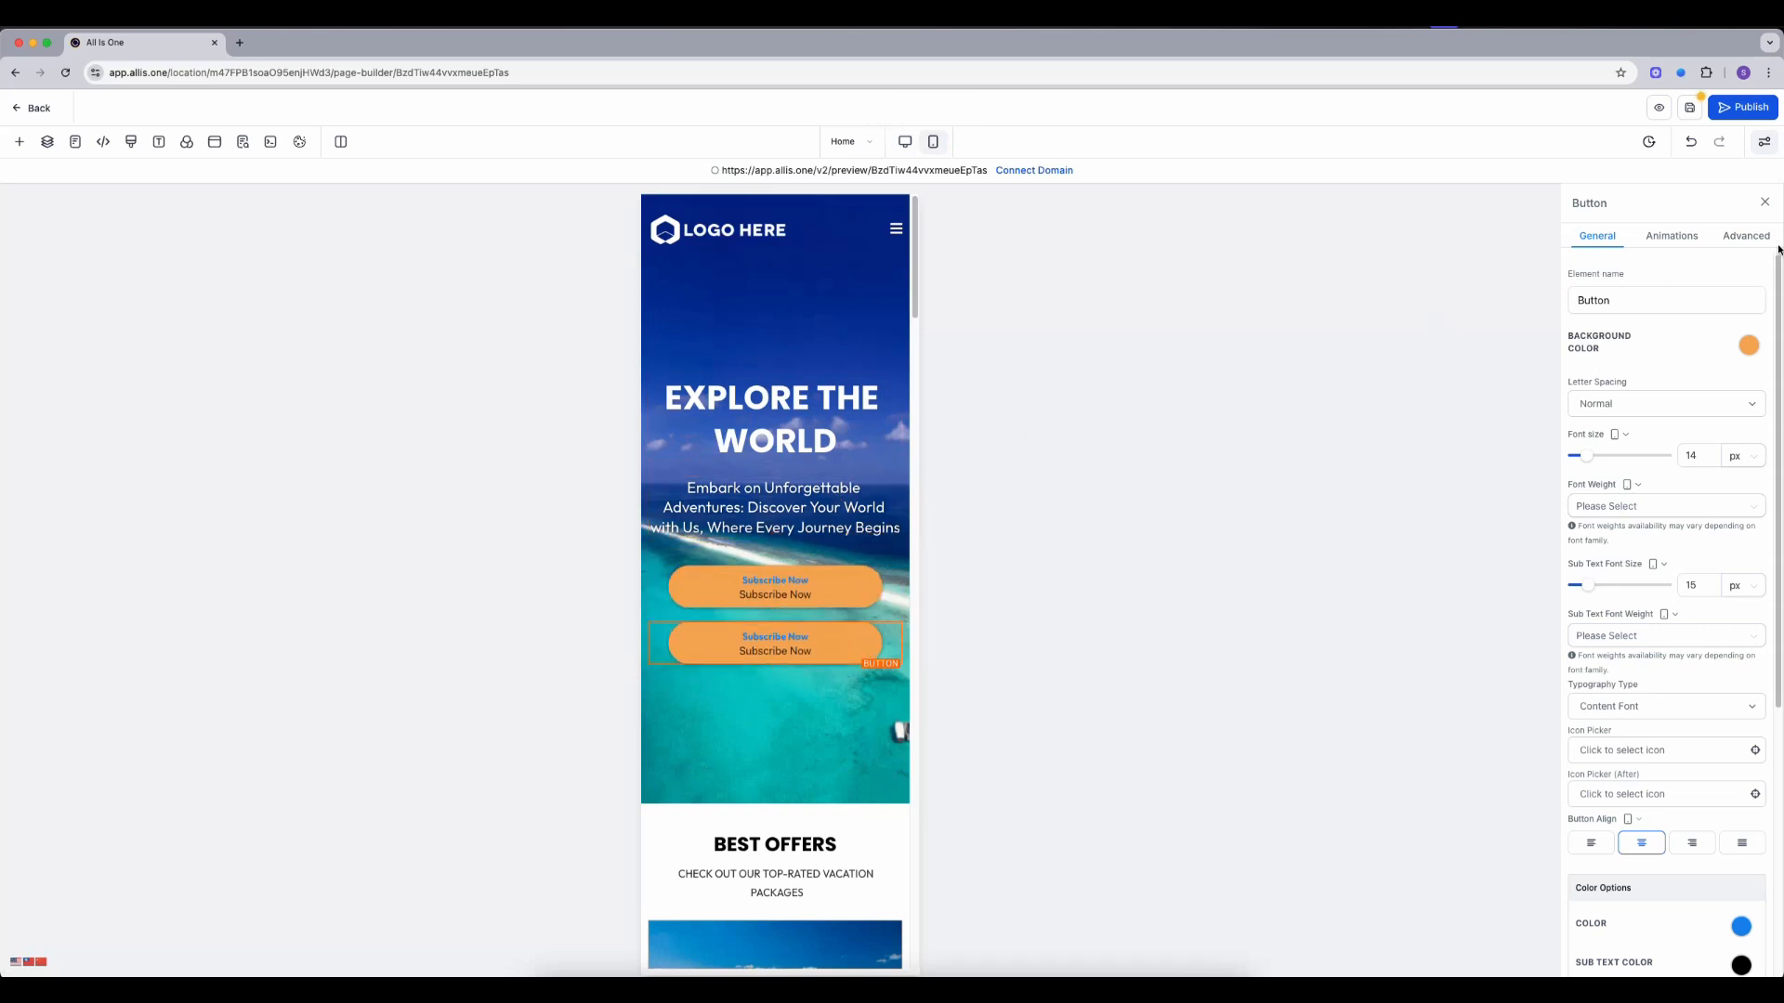
{"action": "left_click", "coordinate": [1743, 240]}
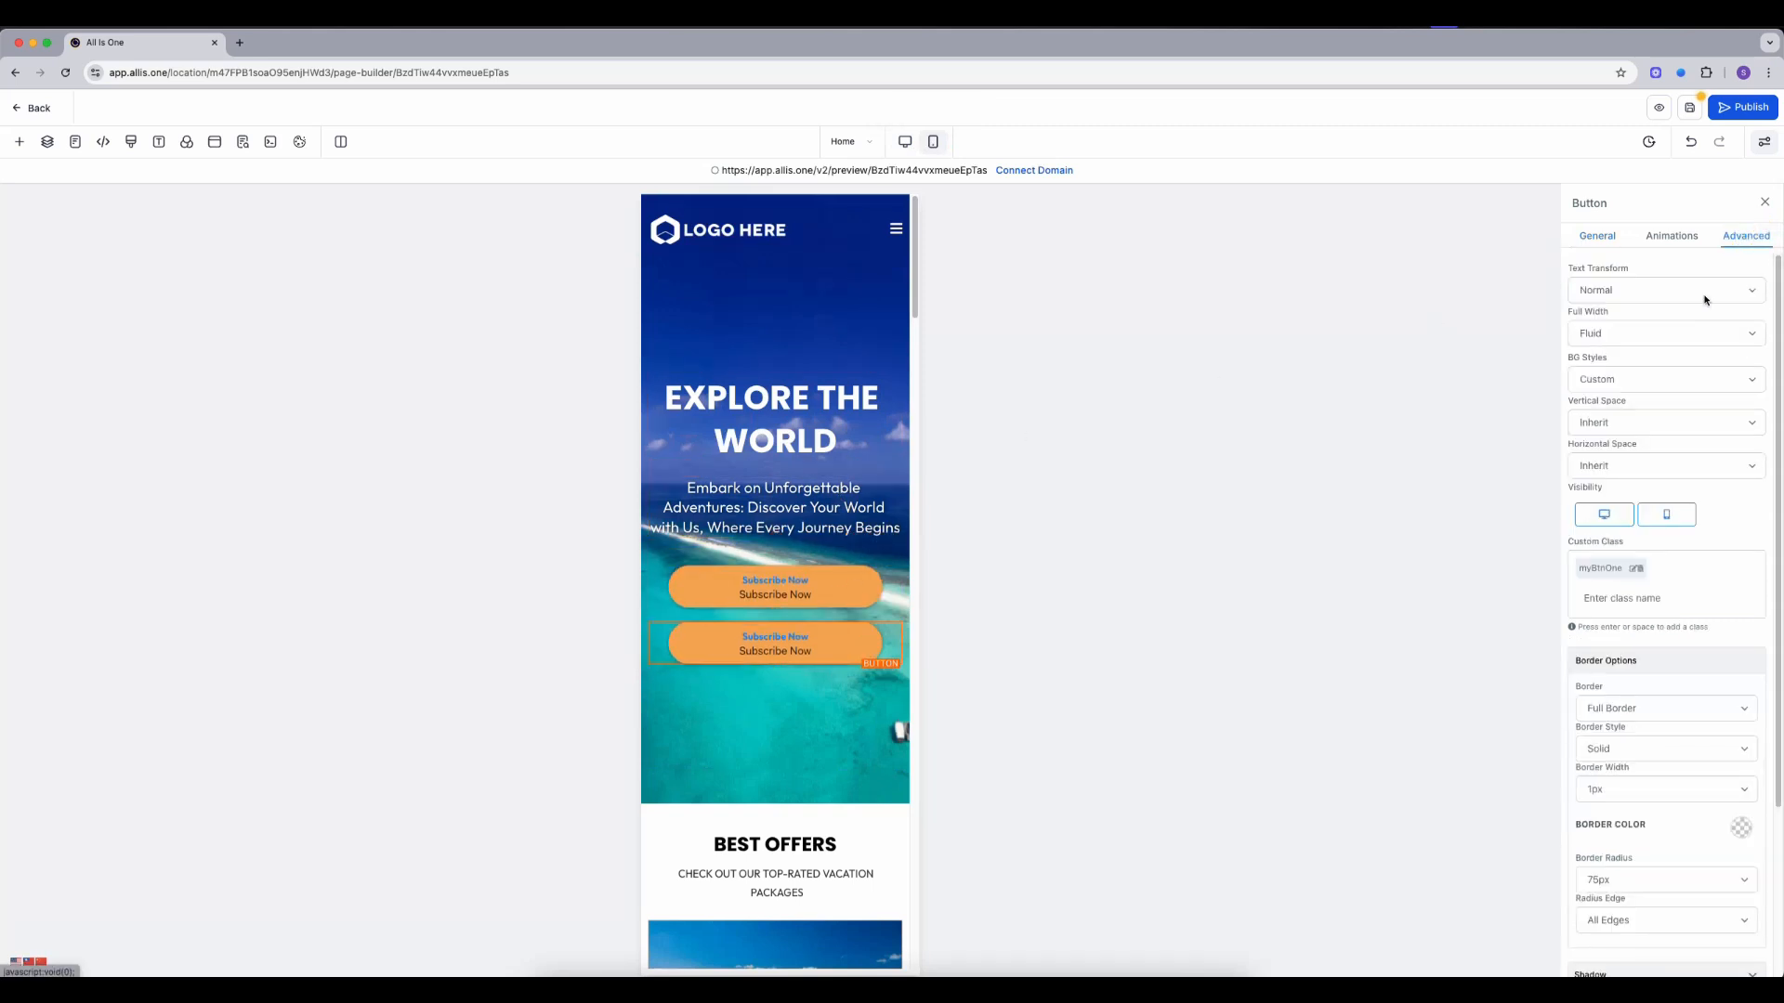
{"action": "left_click", "coordinate": [1654, 516]}
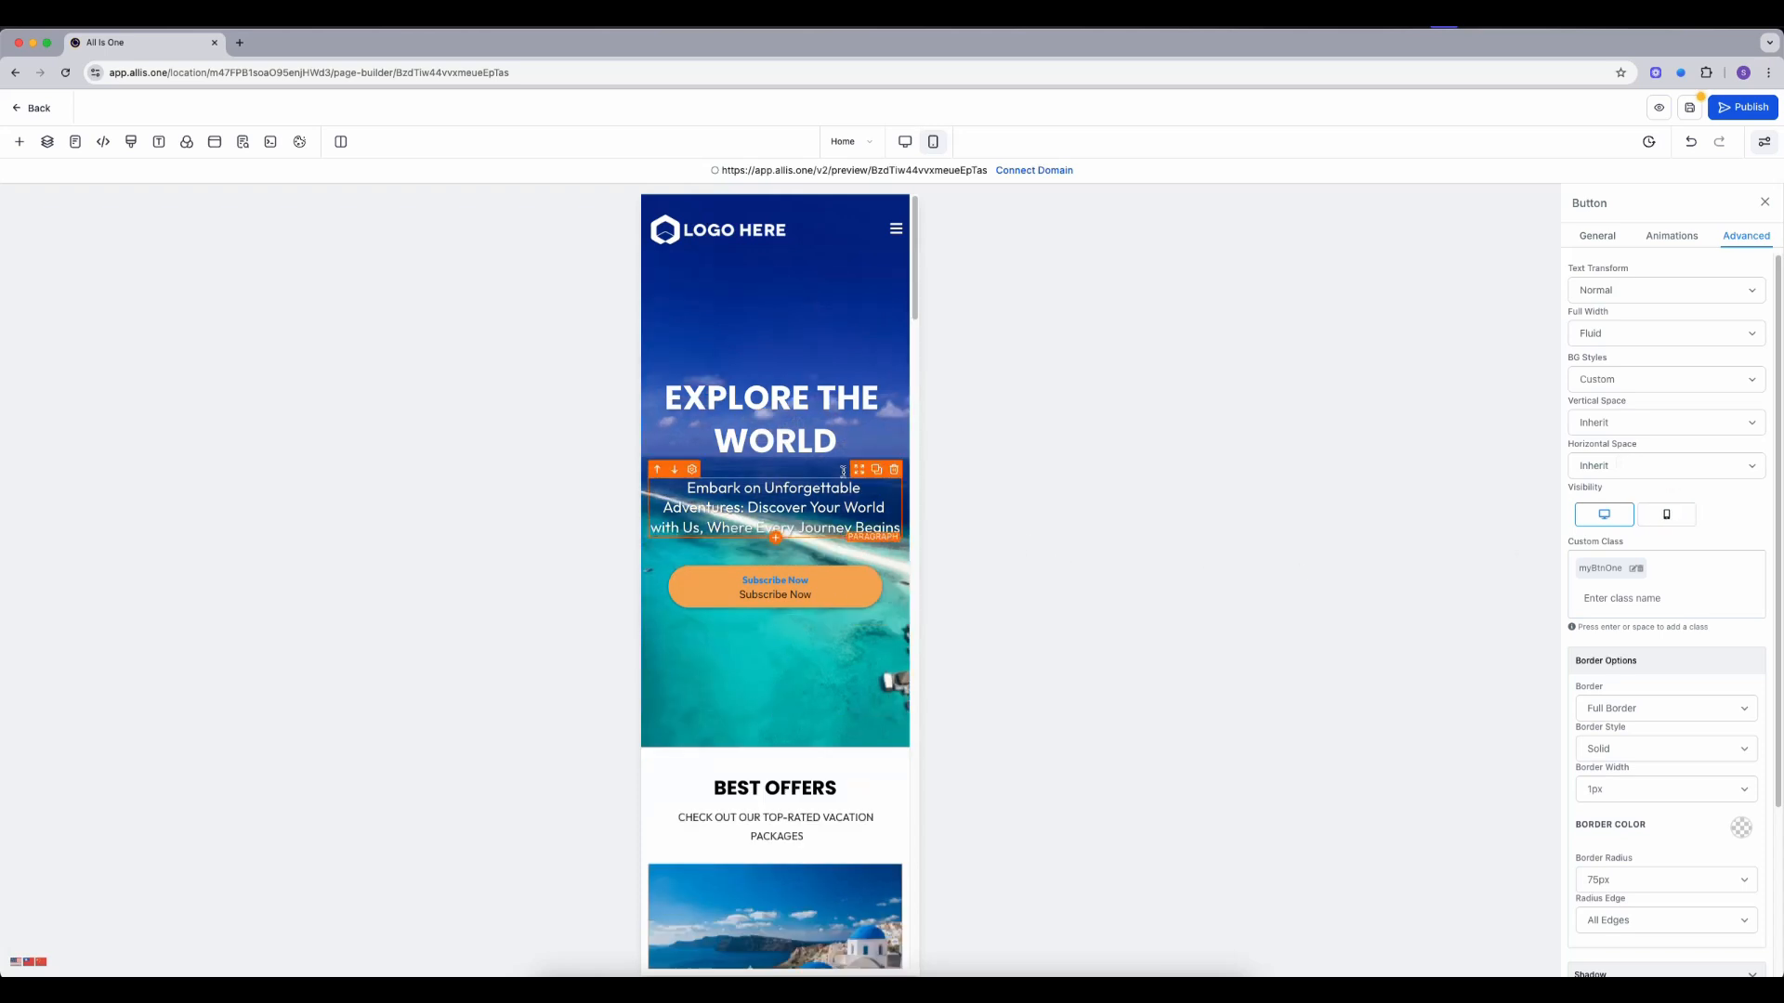
{"action": "left_click", "coordinate": [906, 148]}
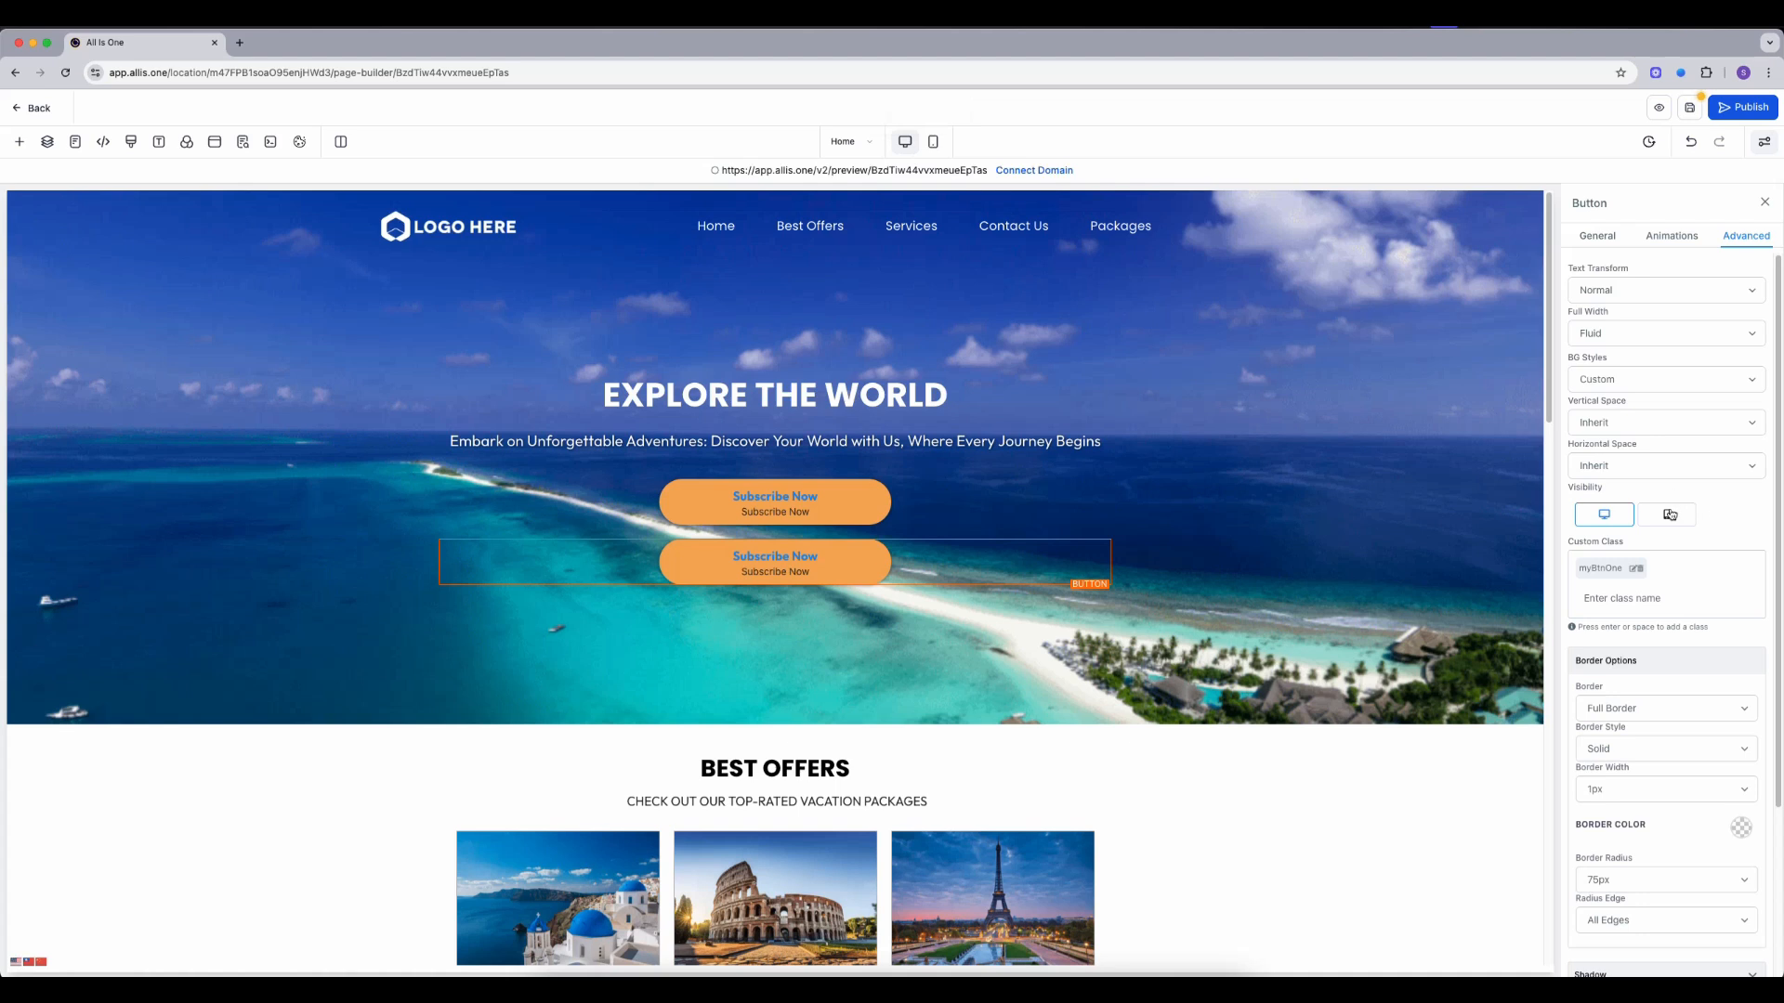
{"action": "left_click", "coordinate": [936, 144]}
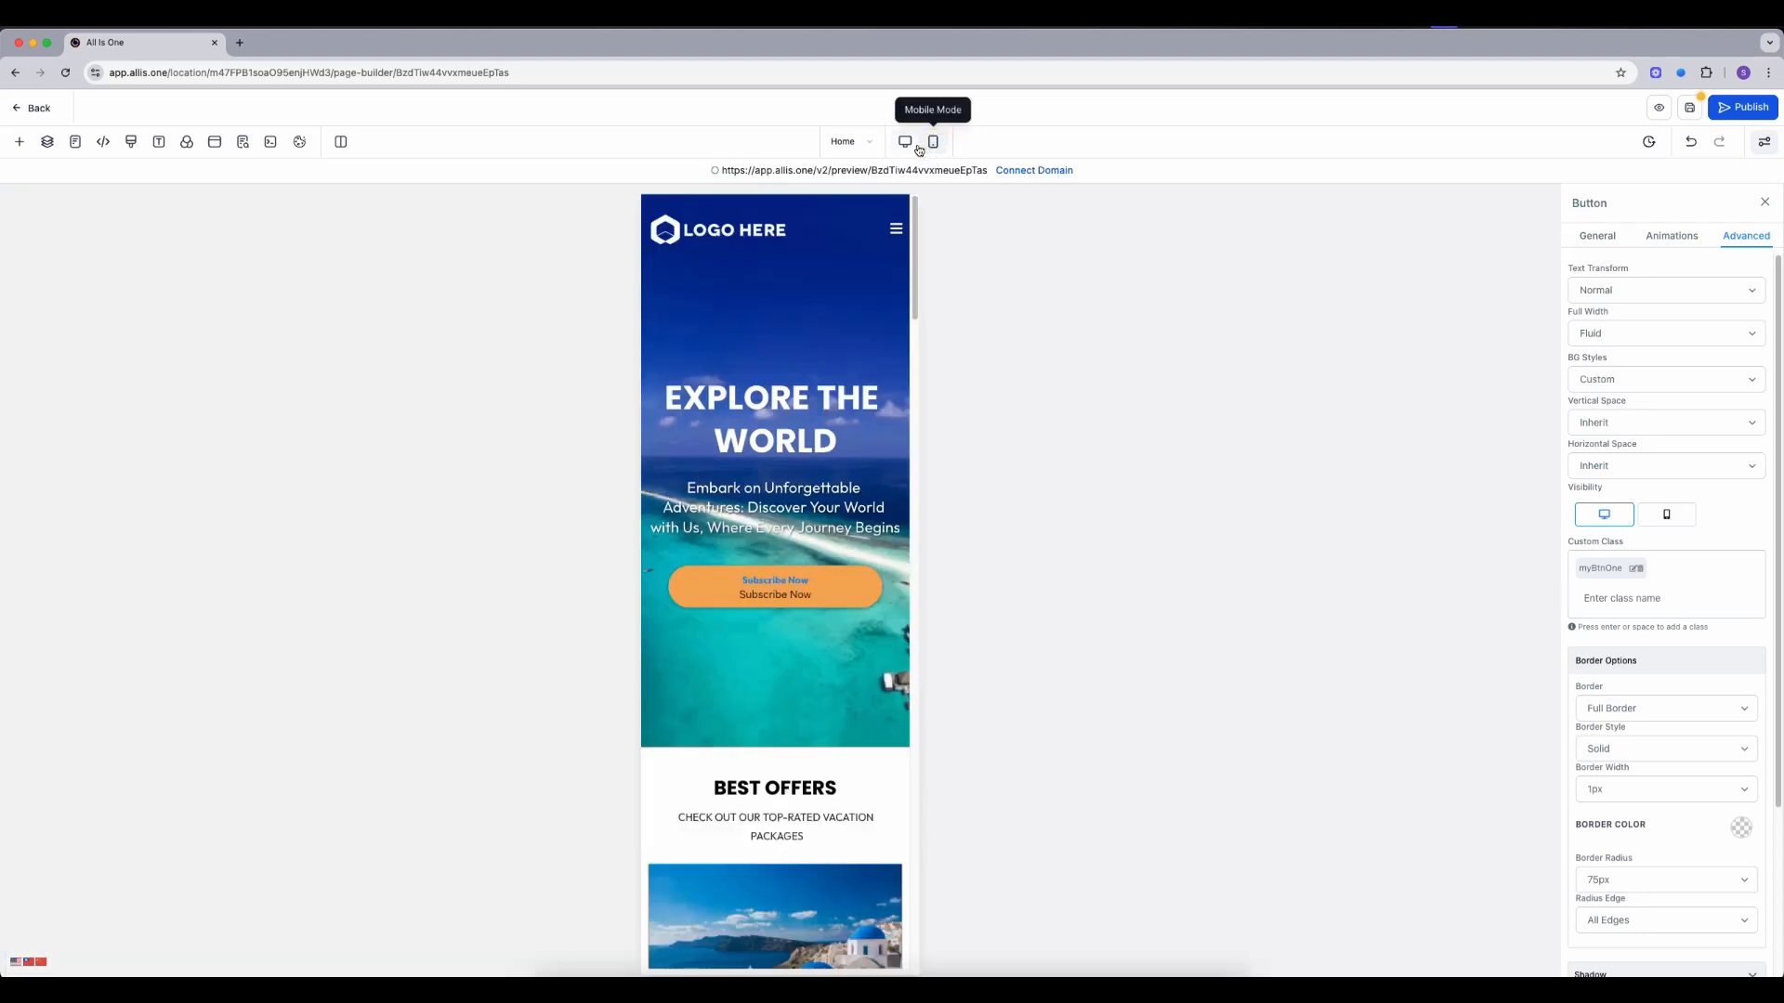
{"action": "left_click", "coordinate": [905, 143]}
- Set the lower Subscribe Now button's text color to red in desktop mode
{"action": "left_click", "coordinate": [860, 405]}
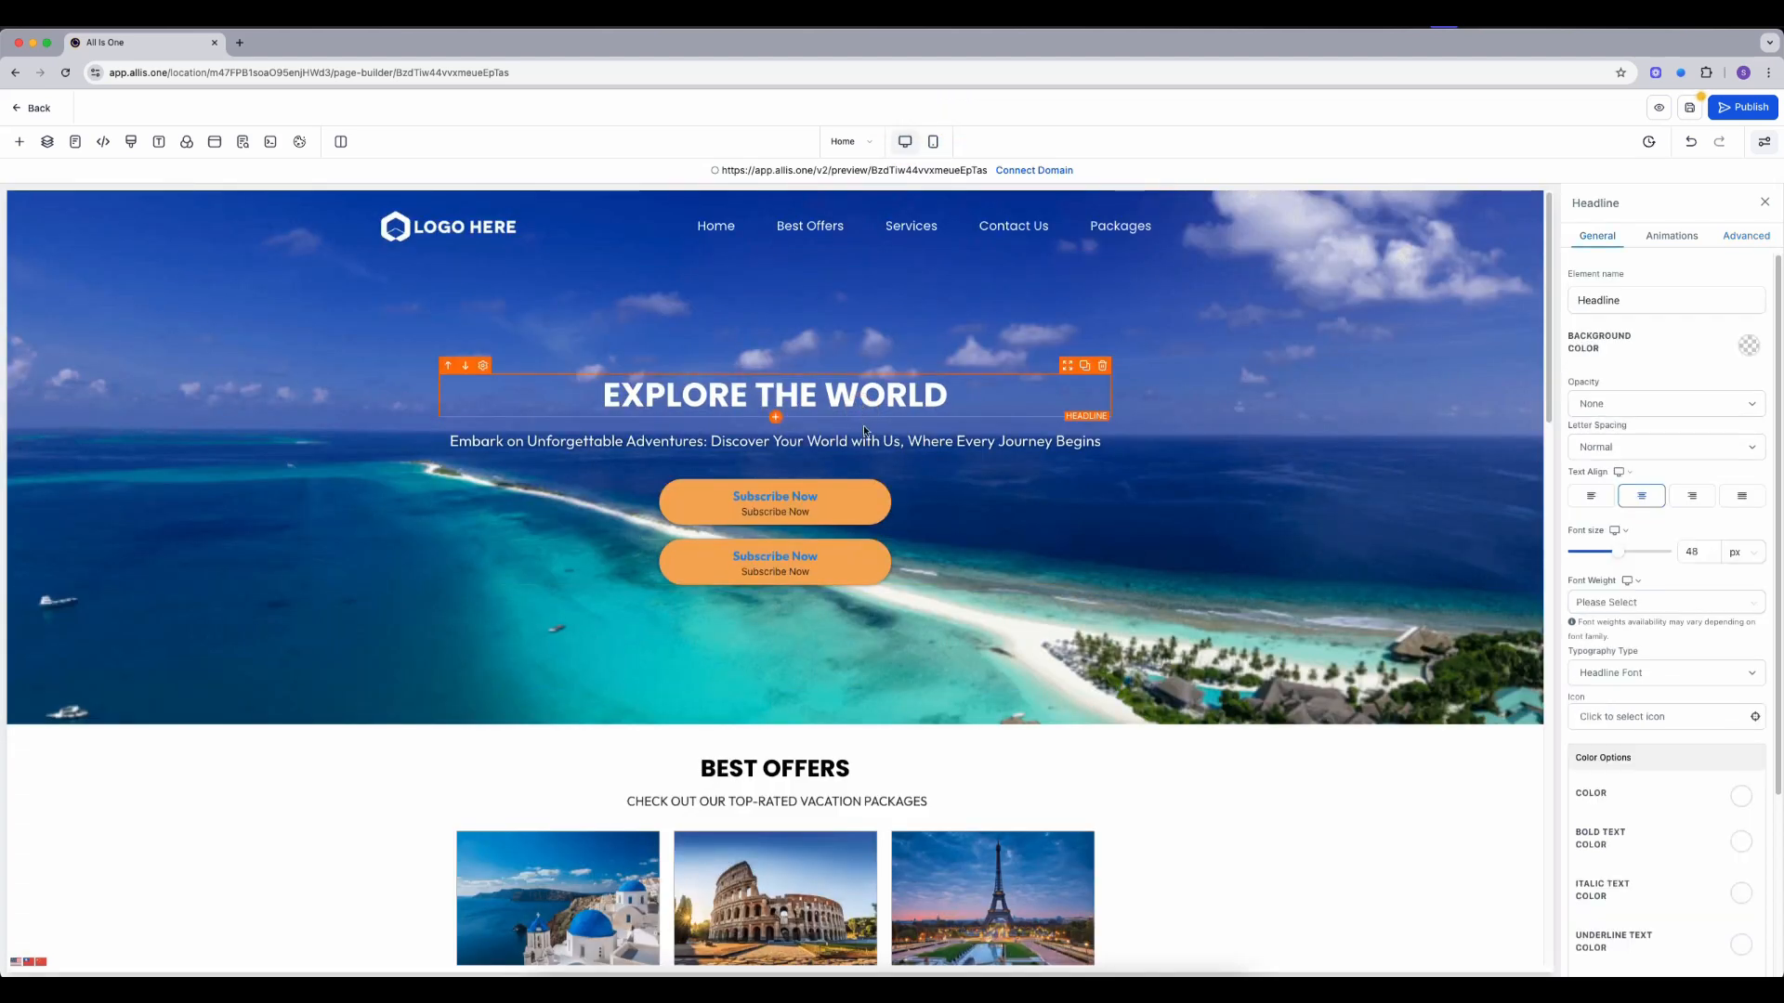
{"action": "scroll", "coordinate": [968, 644], "scroll_direction": "down", "scroll_amount": 1}
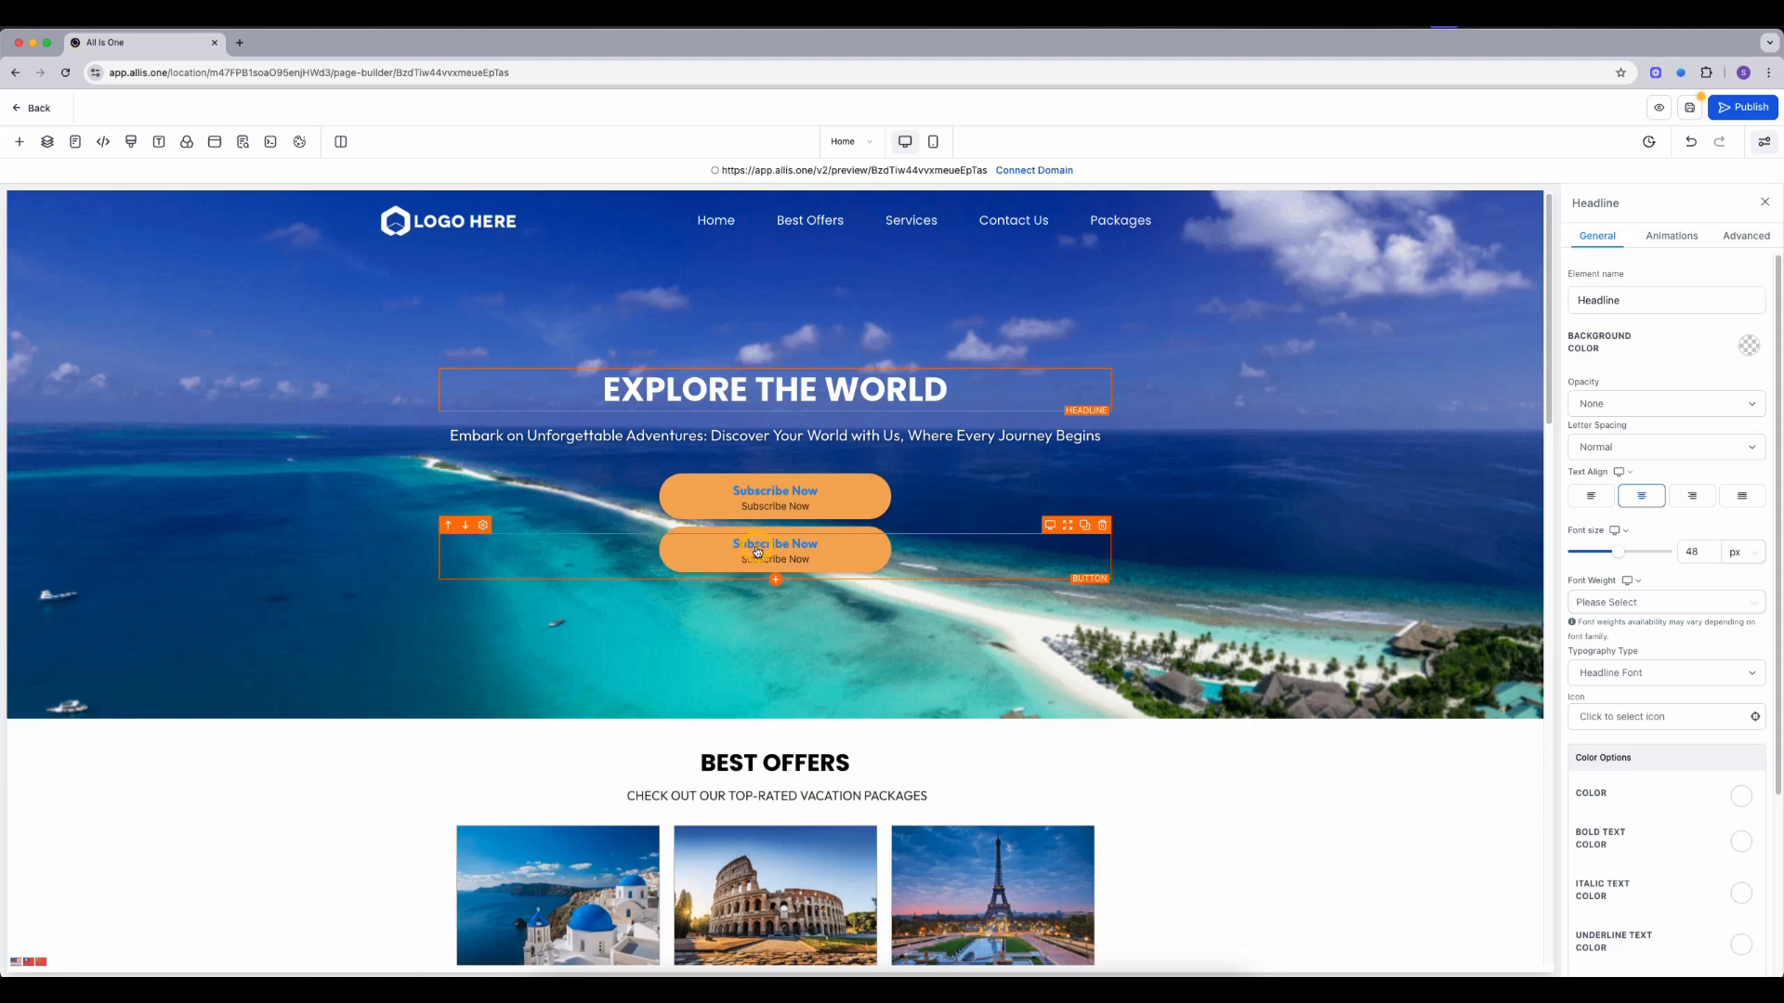
{"action": "left_click", "coordinate": [757, 551]}
{"action": "left_click", "coordinate": [1744, 922]}
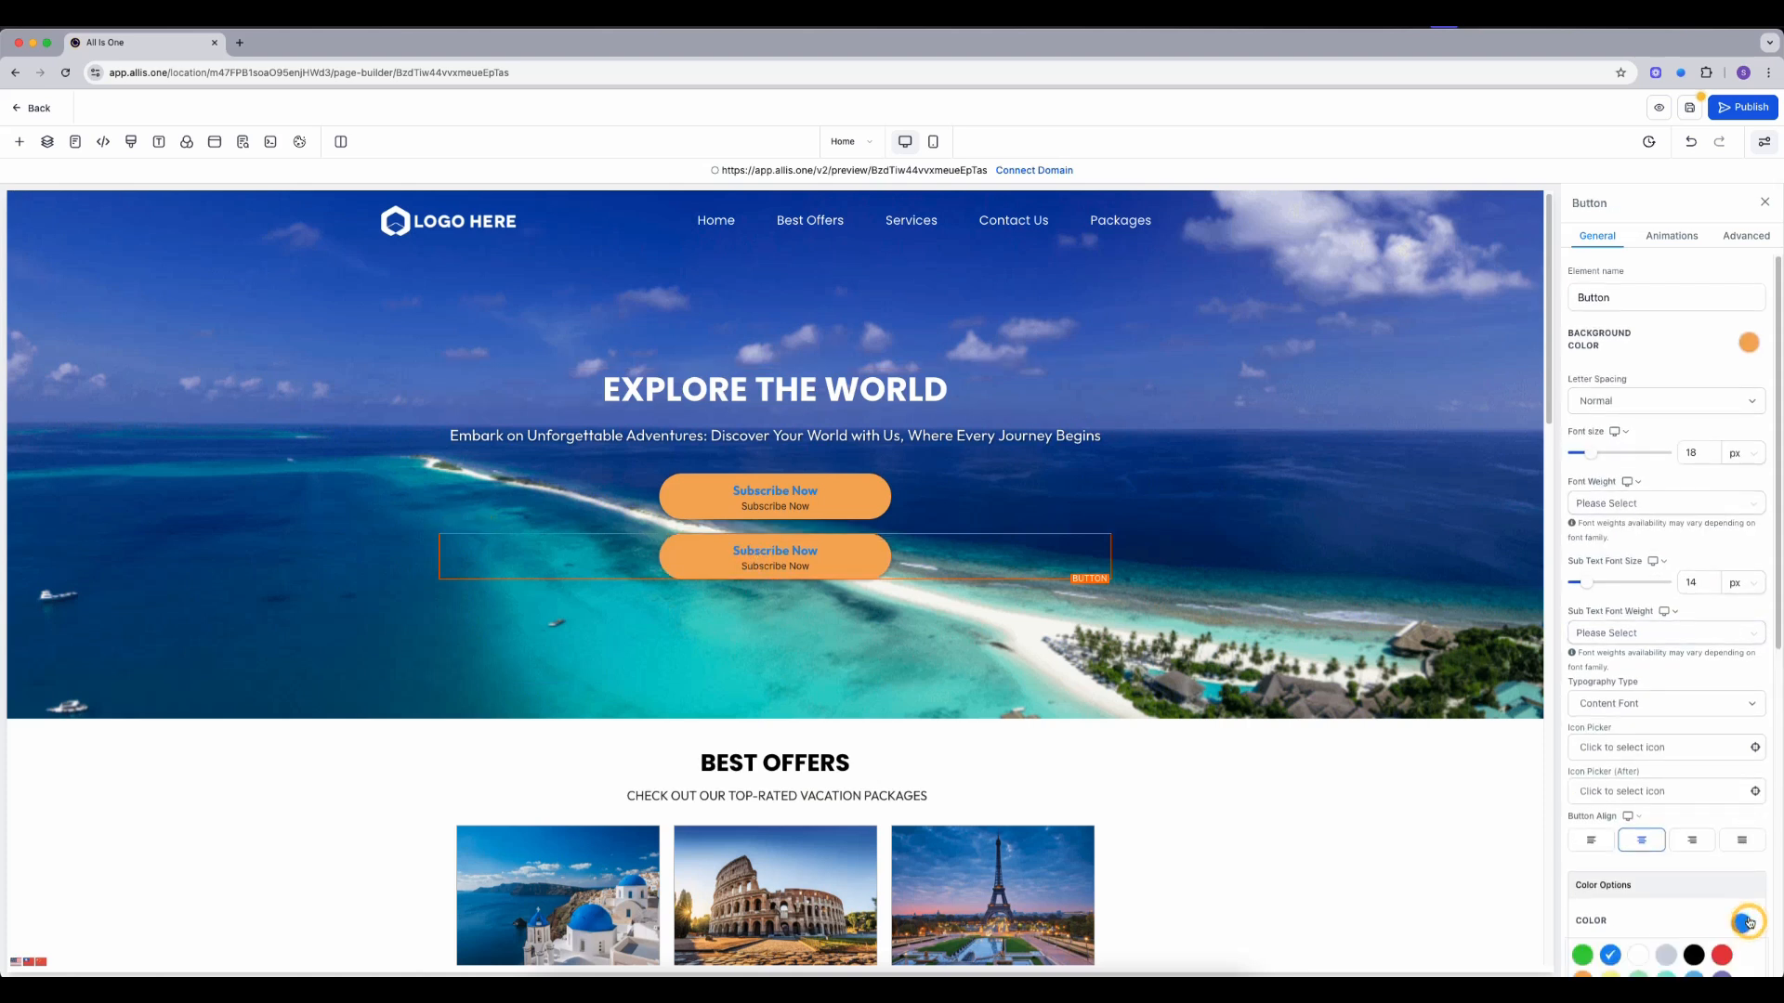
{"action": "left_click", "coordinate": [1724, 955]}
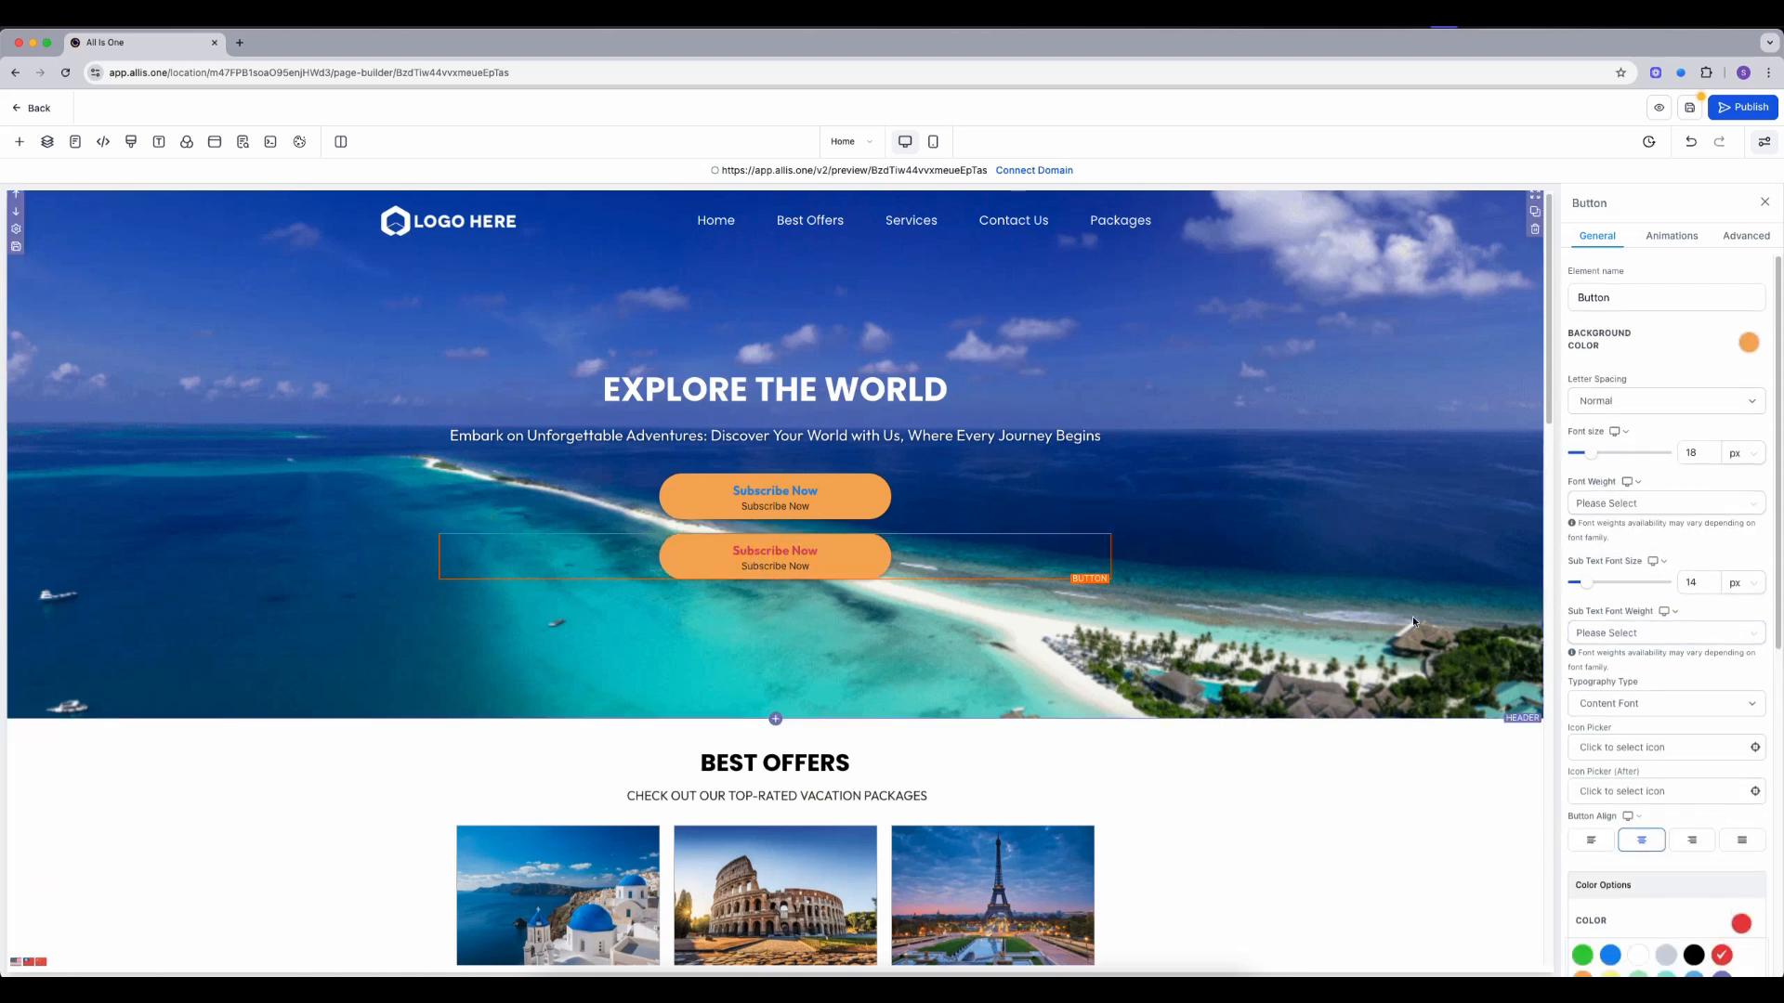
- Slightly adjust the lower Subscribe Now button's top padding, and set the upper button's top padding to 0 px
{"action": "scroll", "coordinate": [1669, 731], "scroll_direction": "down", "scroll_amount": 5}
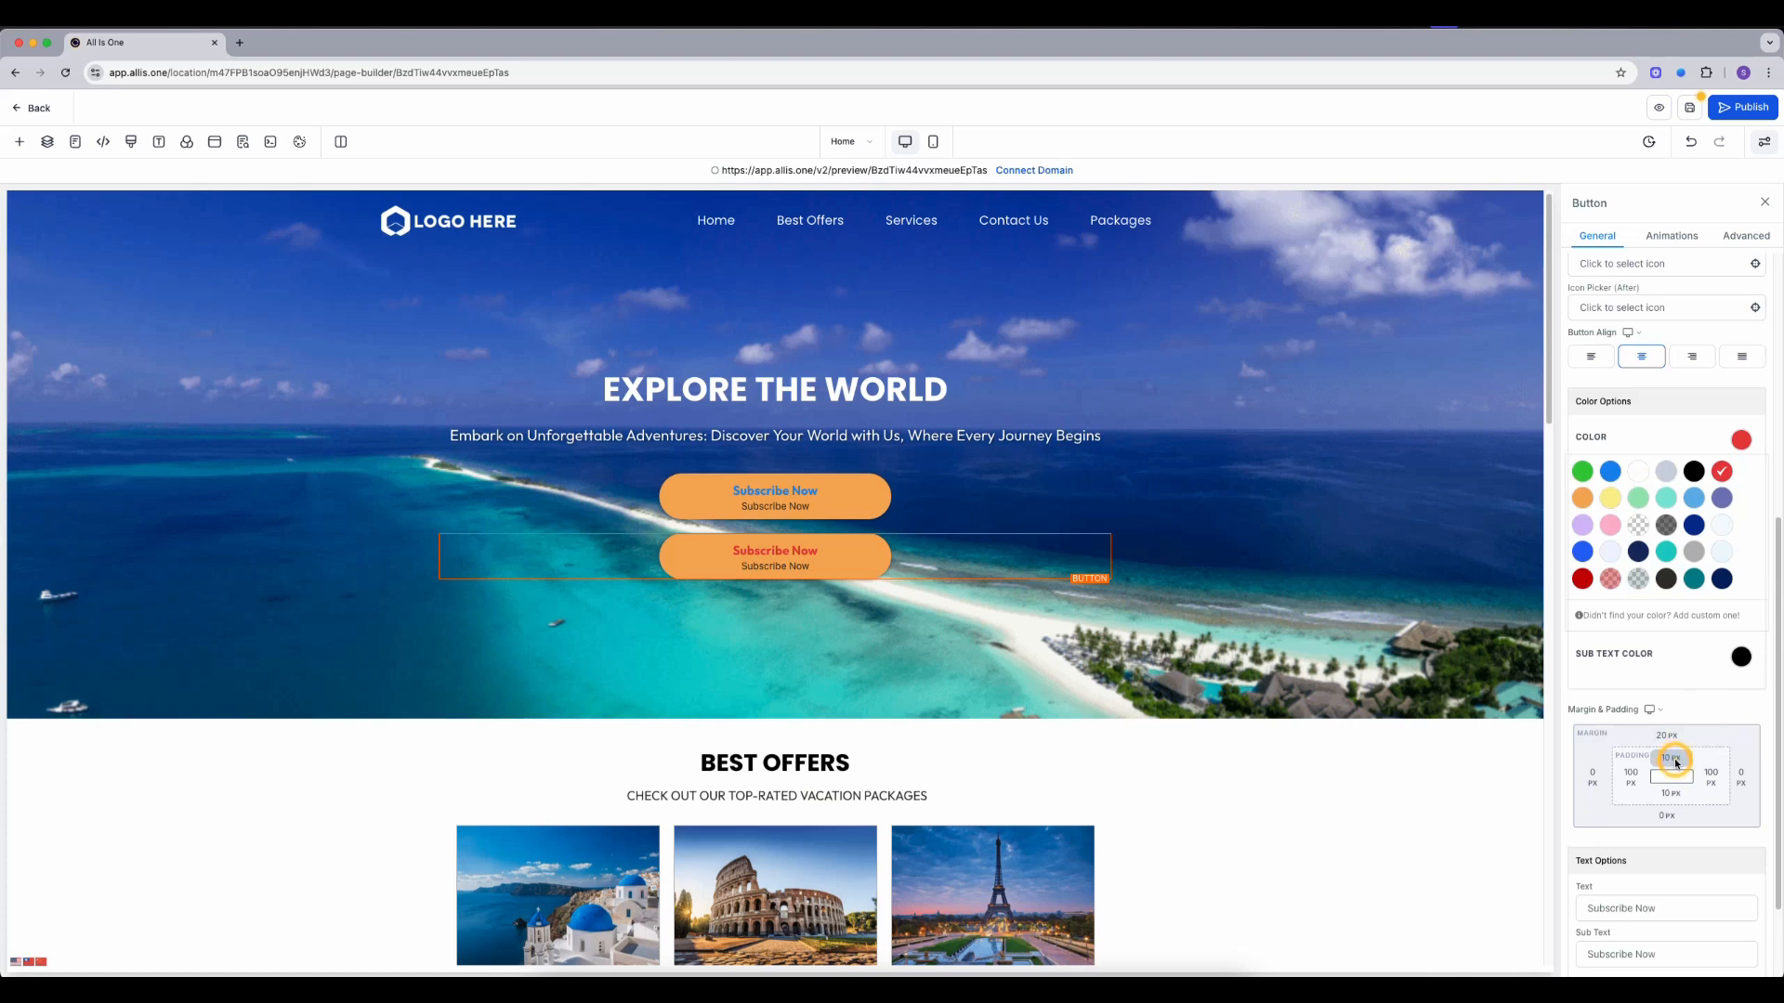
{"action": "left_click", "coordinate": [1677, 763]}
{"action": "mouse_move", "coordinate": [1599, 796]}
{"action": "left_mouse_down"}
{"action": "mouse_move", "coordinate": [1669, 792]}
{"action": "mouse_move", "coordinate": [1598, 798]}
{"action": "left_mouse_up"}
{"action": "left_click", "coordinate": [968, 509]}
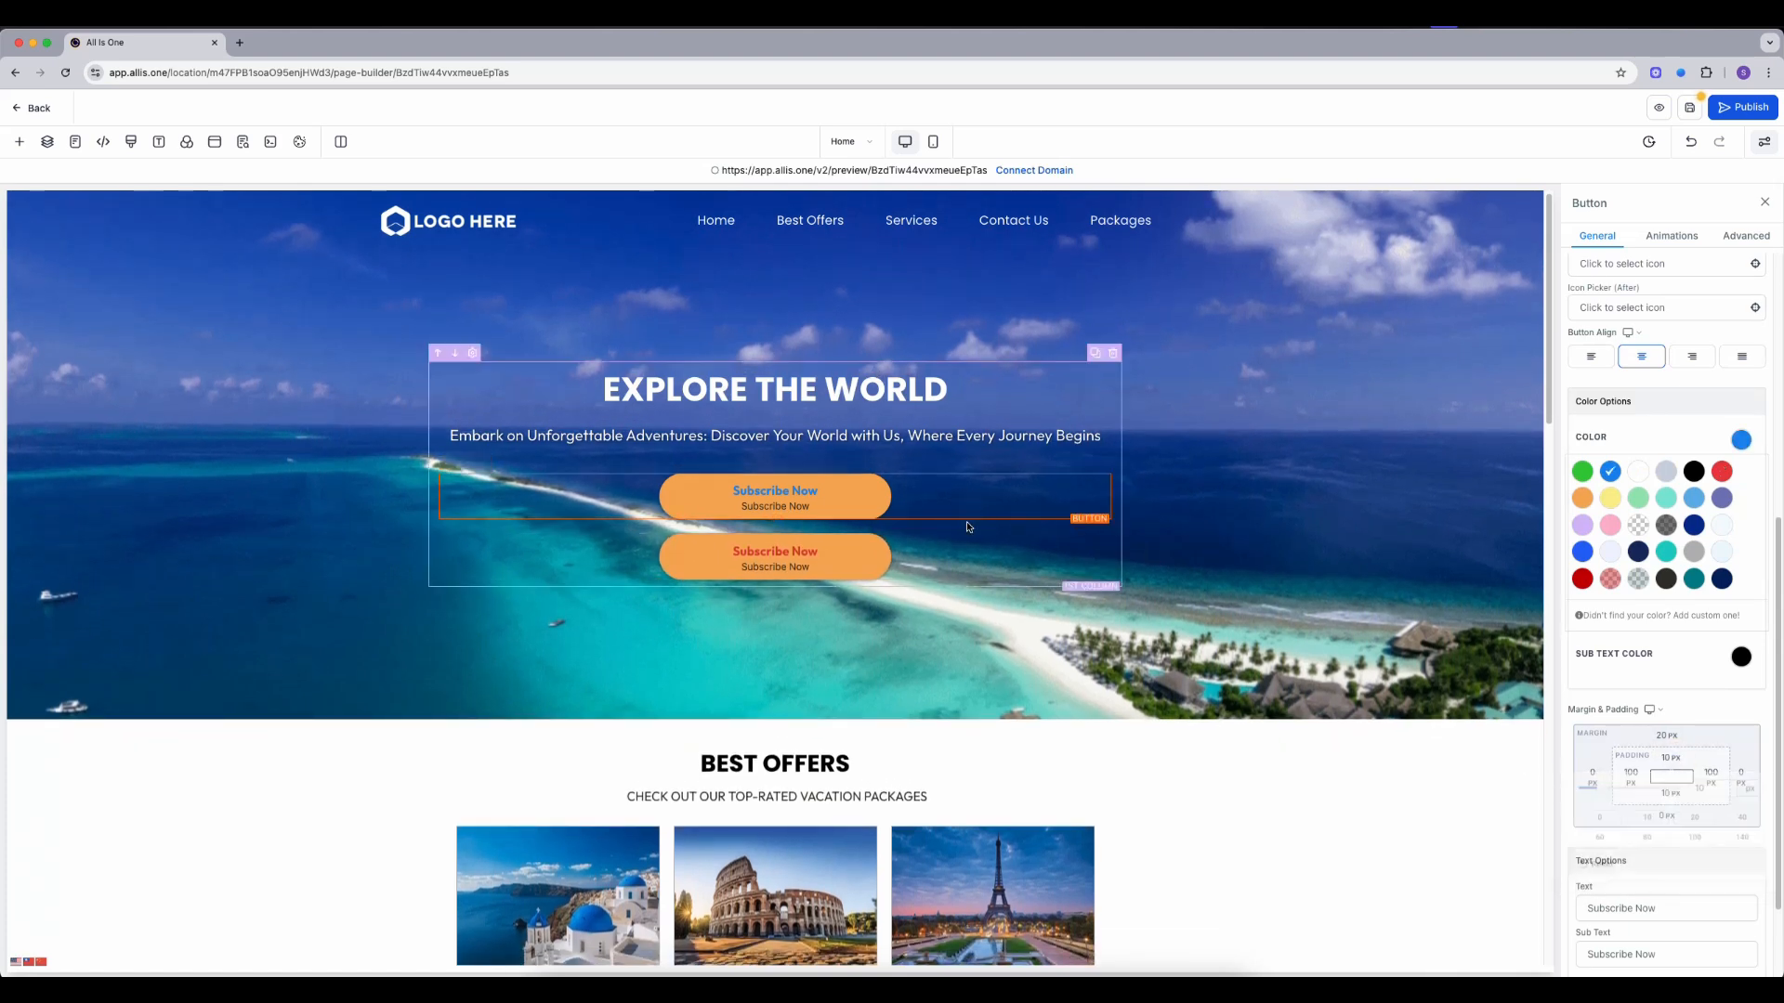
{"action": "left_click", "coordinate": [1667, 759]}
{"action": "left_click_drag", "start_coordinate": [1594, 791], "coordinate": [1573, 793]}
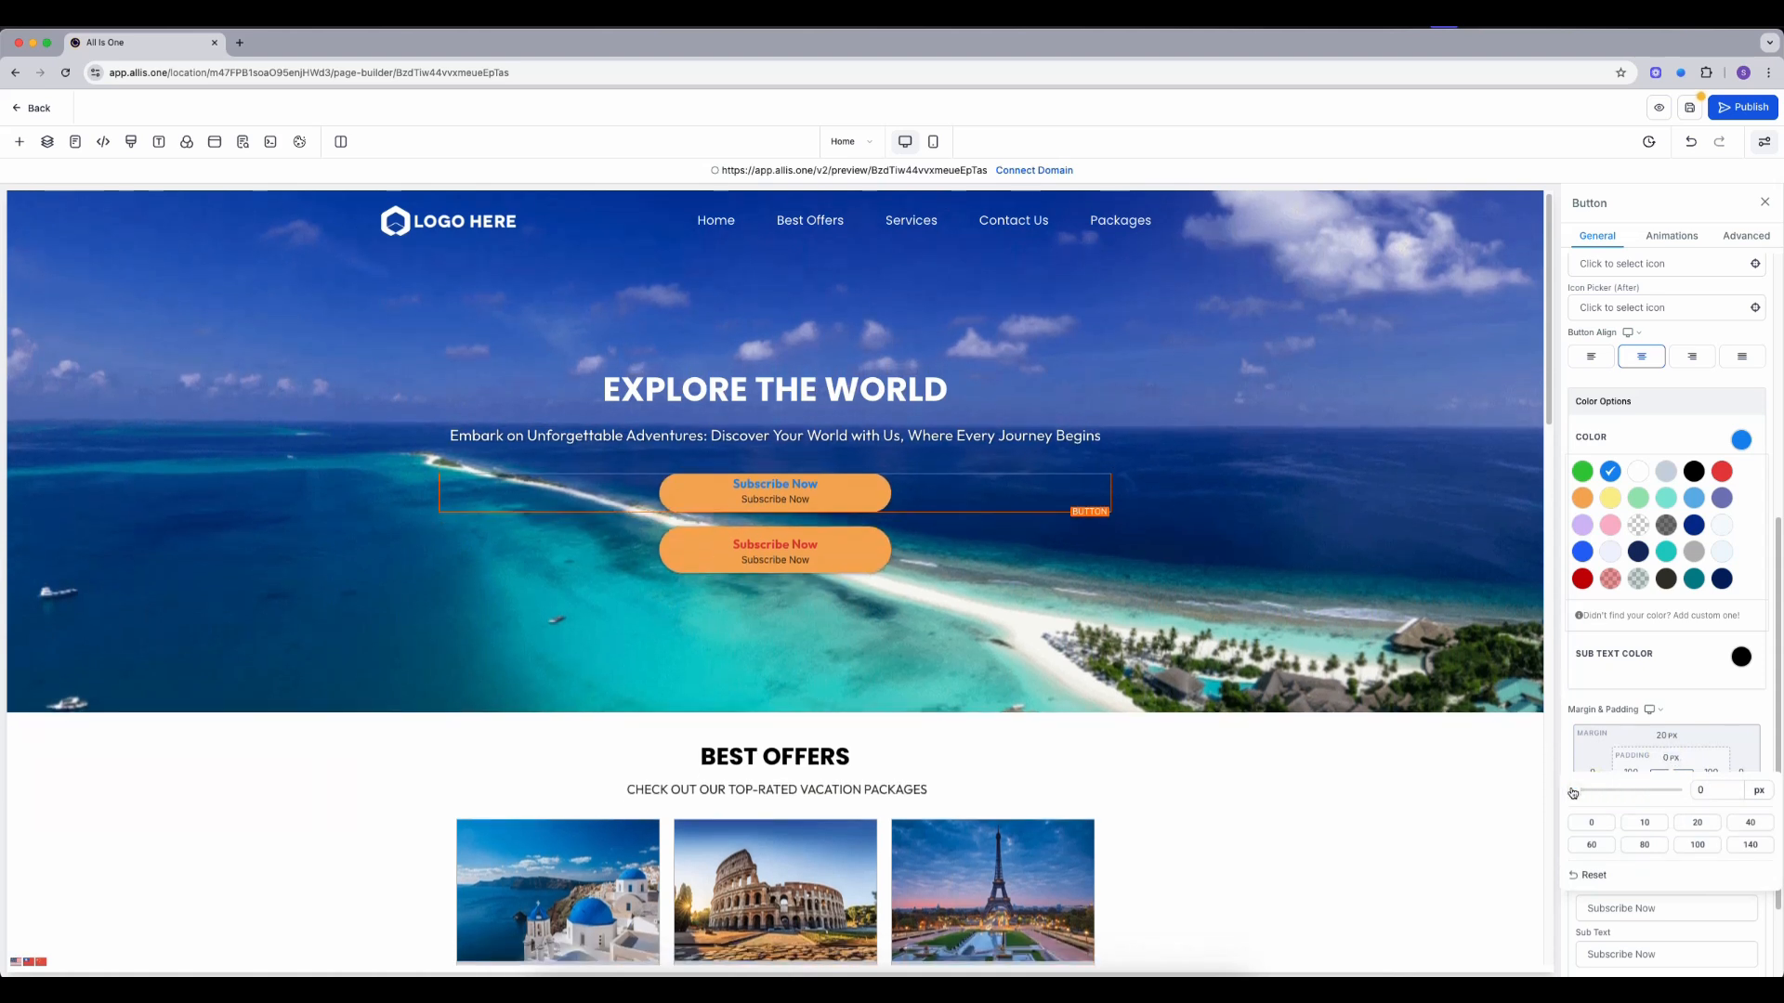
- Add a one-column row to the header below the row that holds the headline and buttons
{"action": "left_click", "coordinate": [1156, 595]}
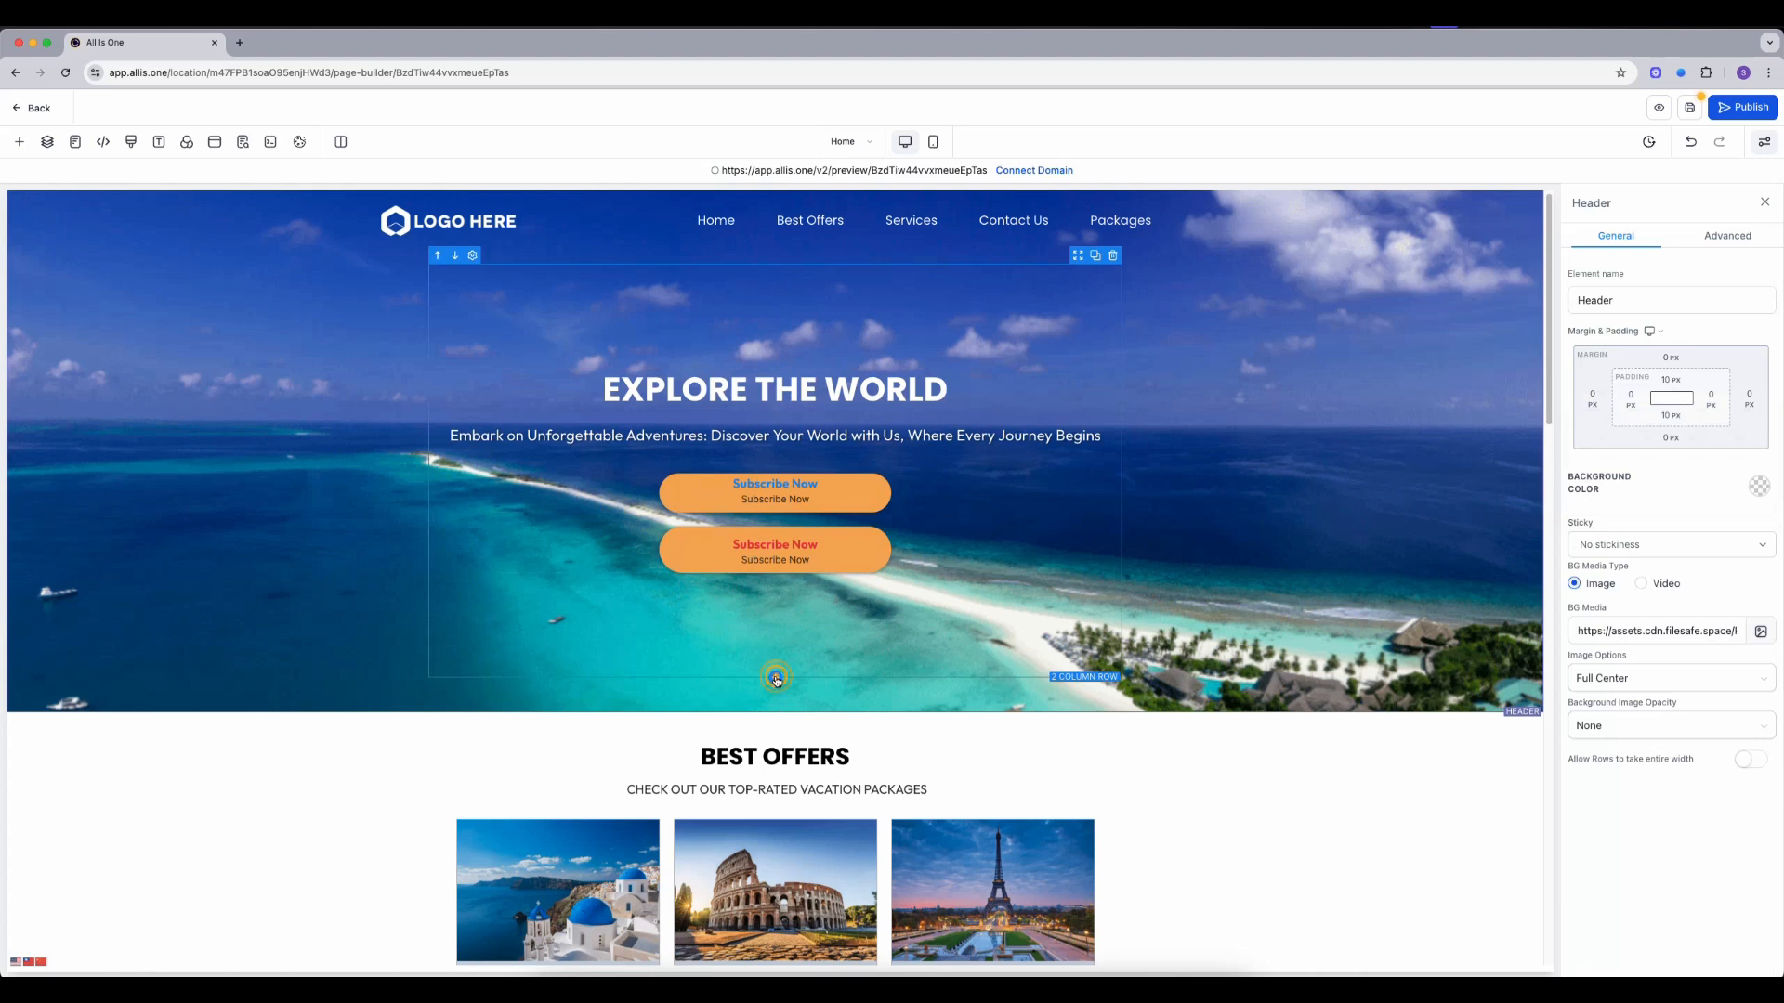
{"action": "left_click", "coordinate": [776, 678]}
{"action": "left_click", "coordinate": [207, 279]}
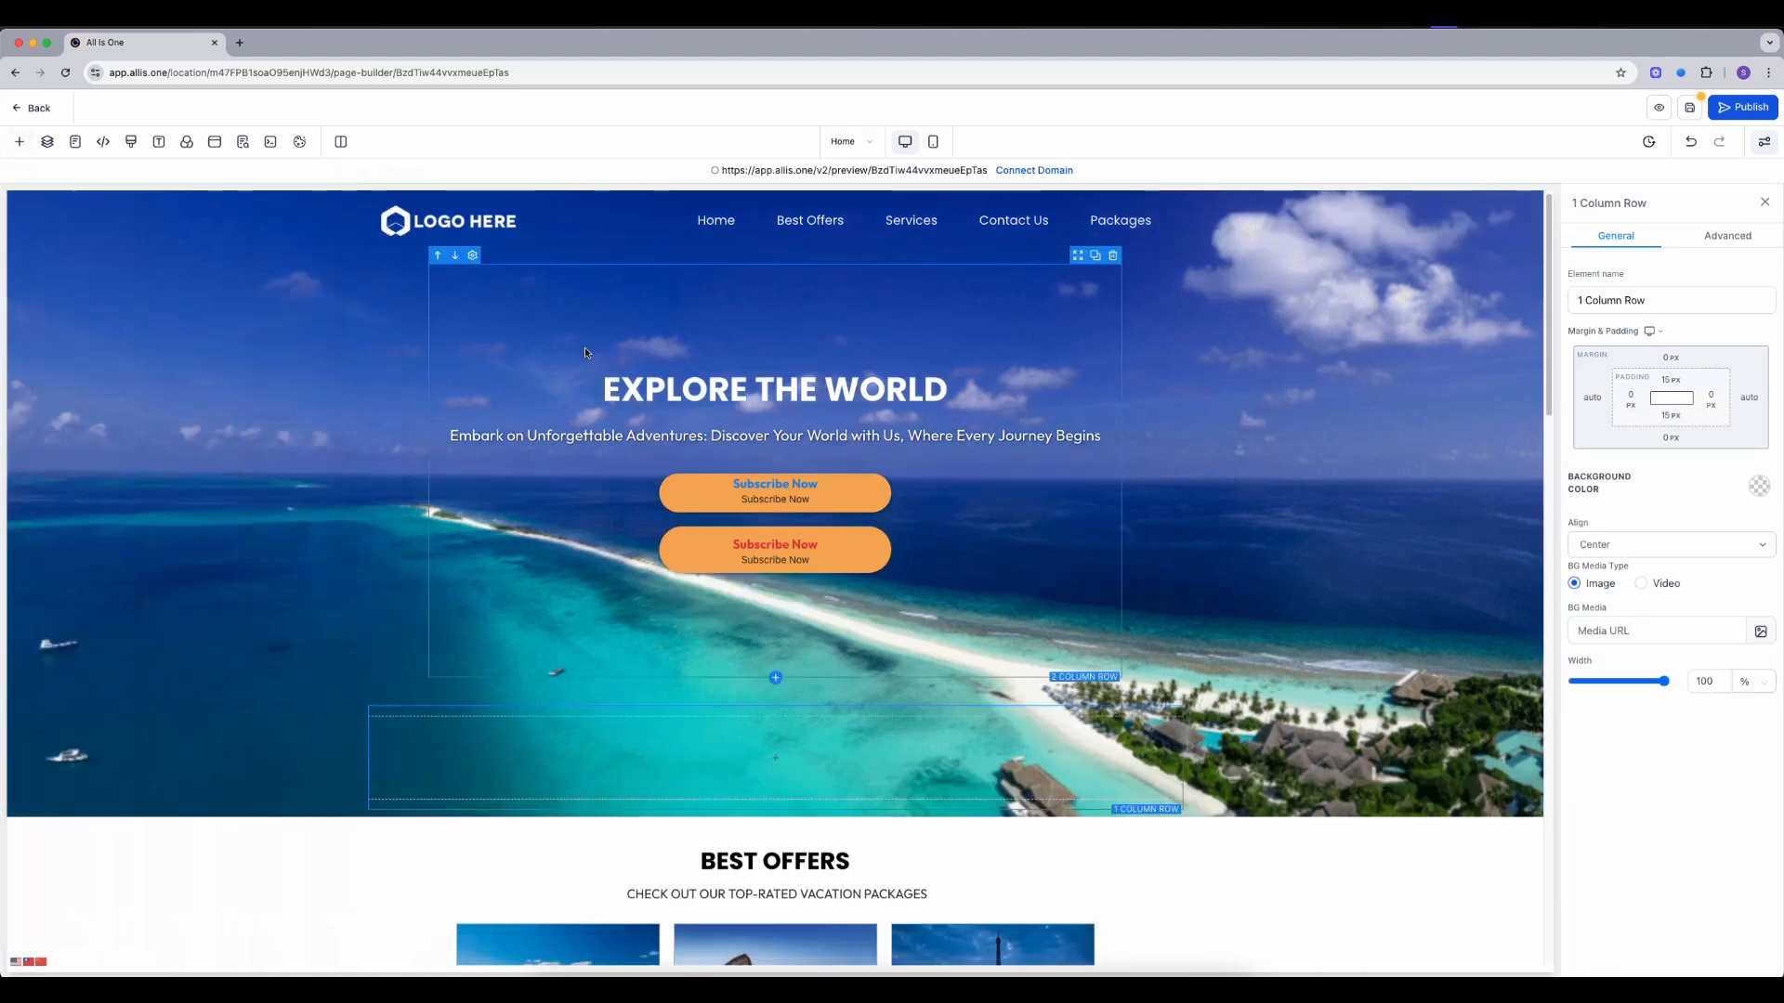
- Find the Form element, place it in the header's new one-column row, and choose Form 0
{"action": "left_click", "coordinate": [776, 757]}
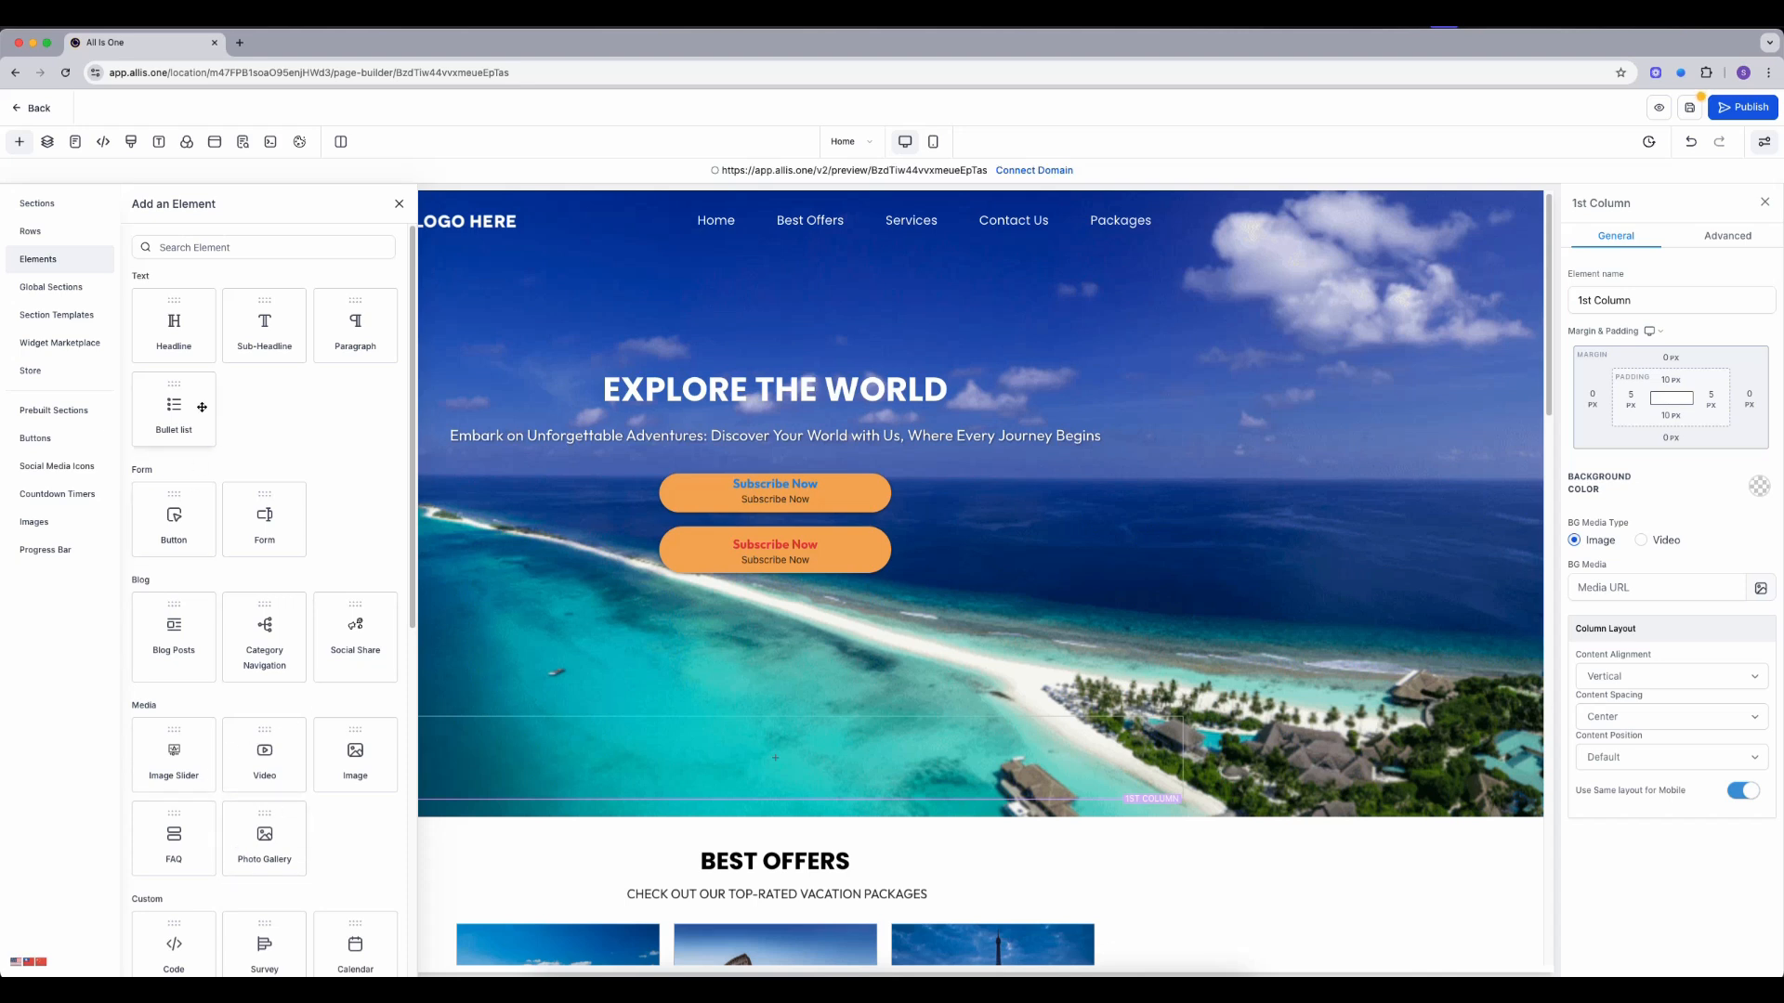
{"action": "left_click", "coordinate": [199, 247]}
{"action": "type", "text": "form"}
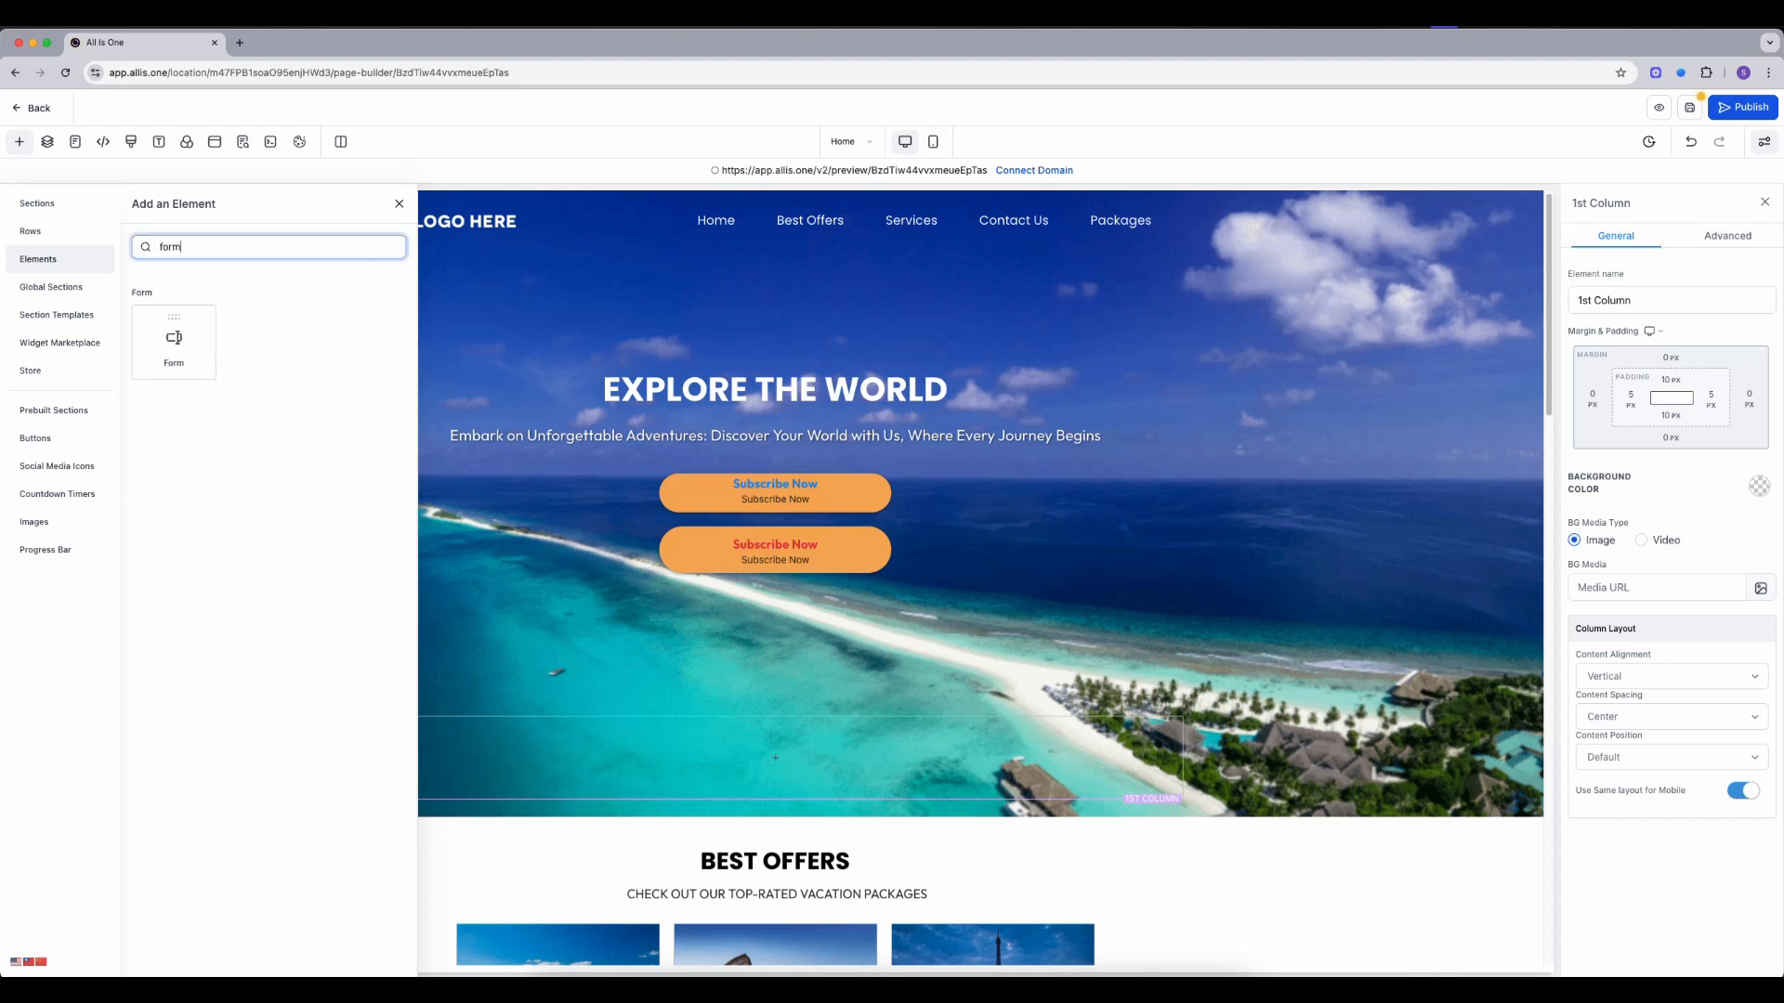
{"action": "left_click_drag", "start_coordinate": [162, 328], "coordinate": [650, 662]}
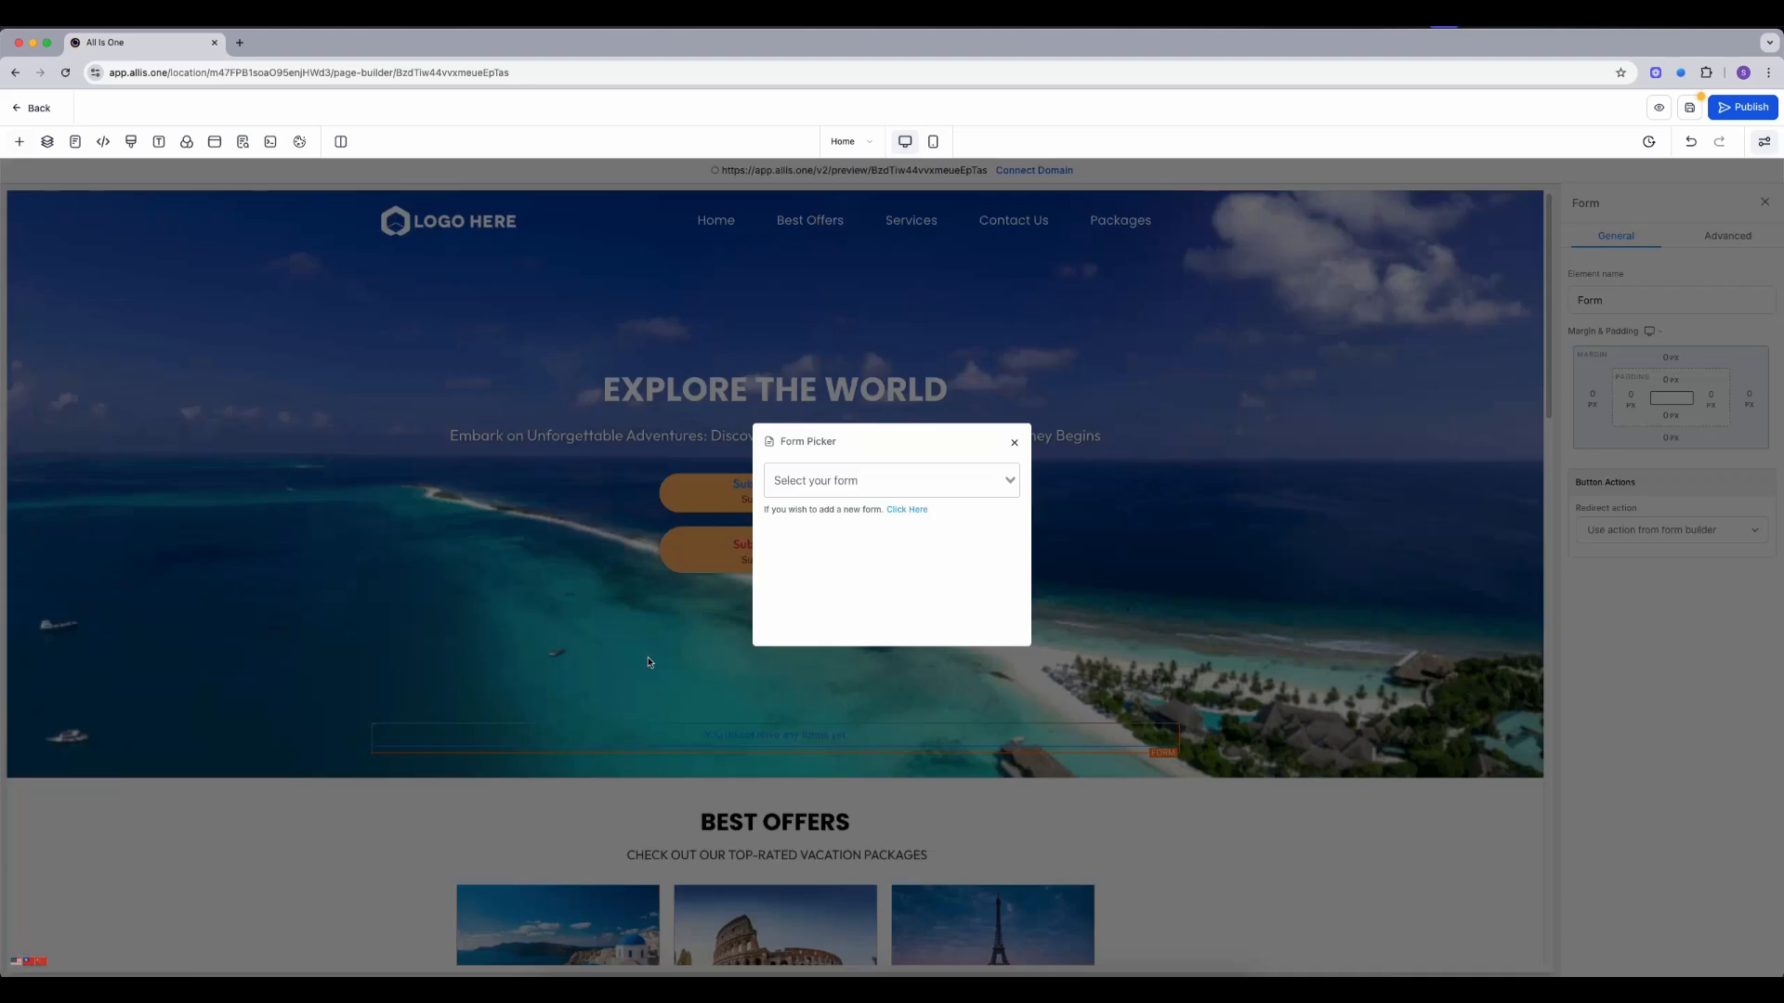
{"action": "left_click", "coordinate": [972, 481]}
{"action": "left_click", "coordinate": [935, 511]}
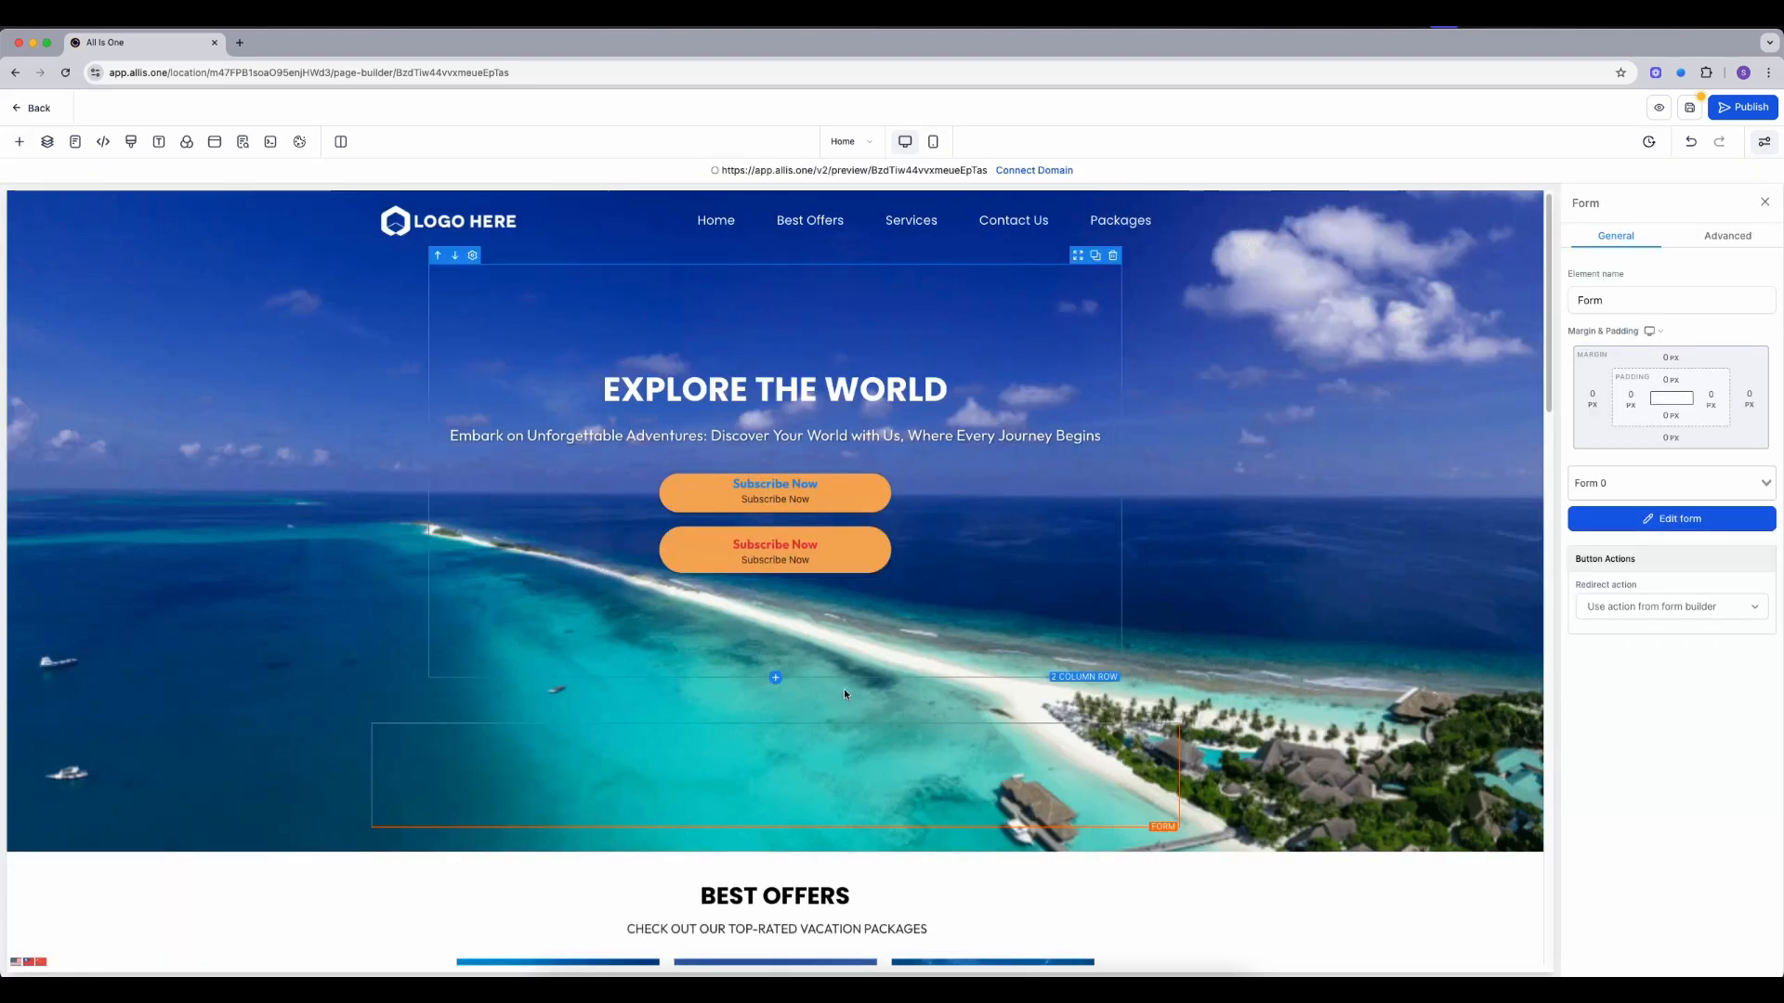
- Look over the placed form, and add a blank section with a one-column row between the header and Best Offers
{"action": "scroll", "coordinate": [789, 757], "scroll_direction": "down", "scroll_amount": 3}
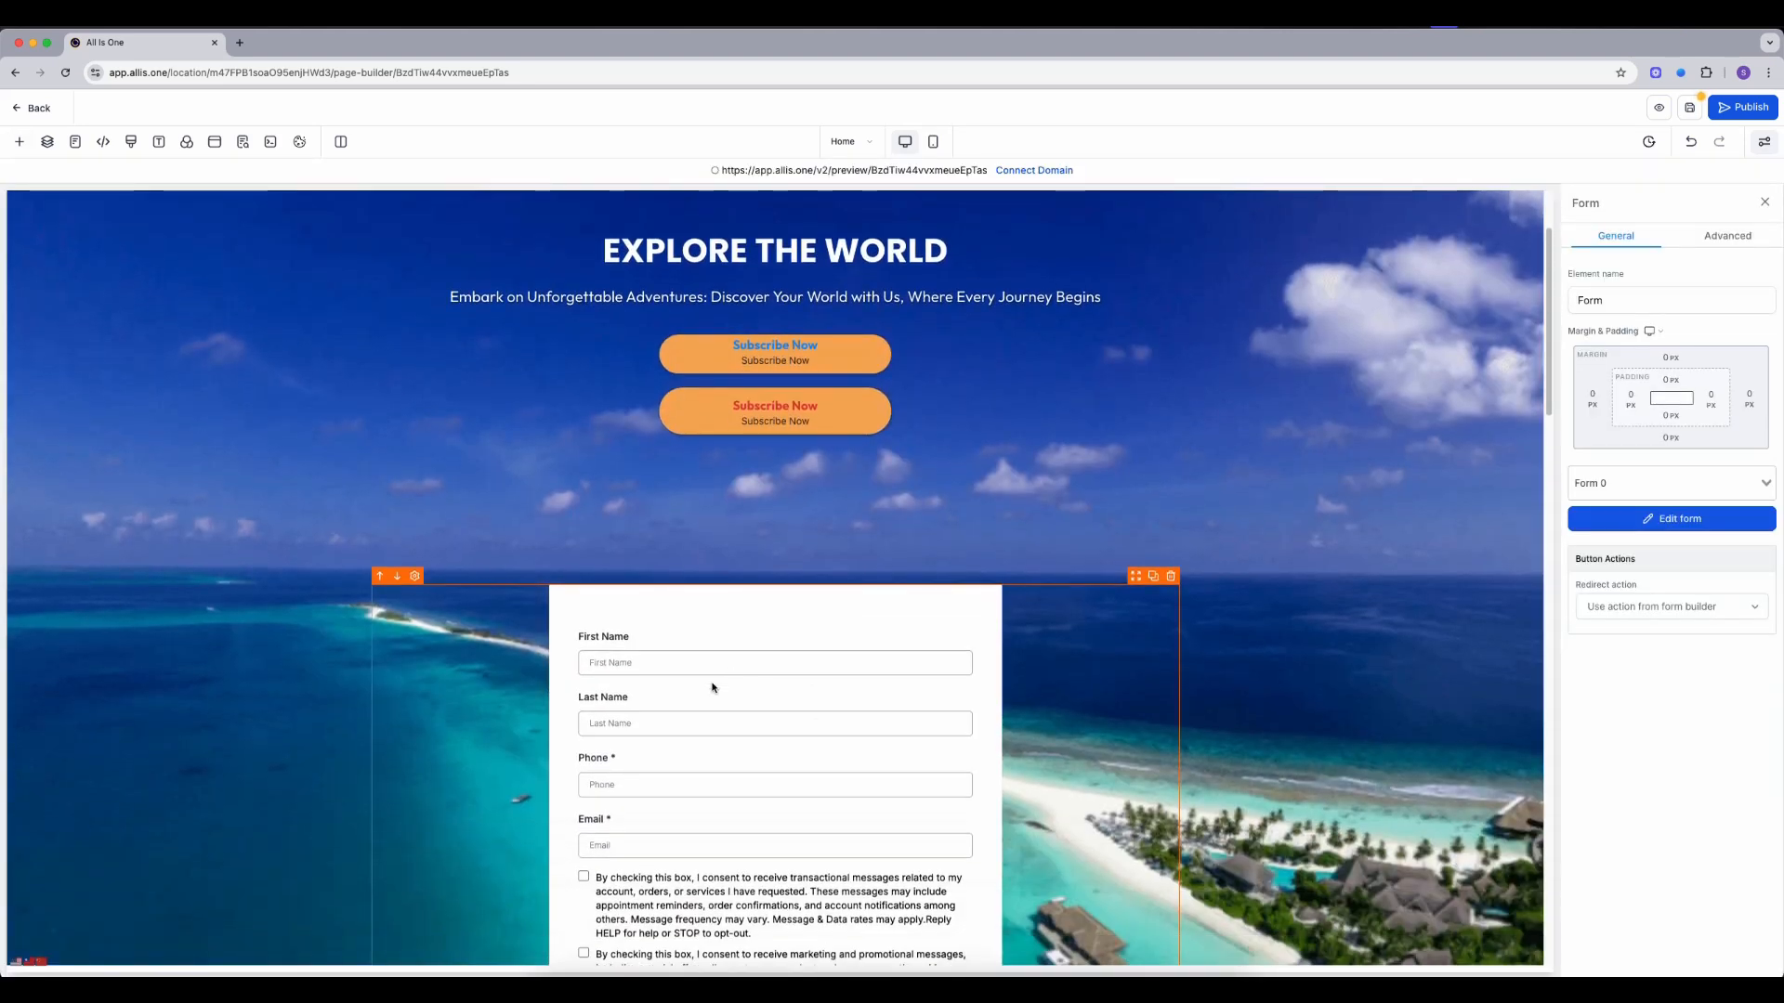
{"action": "scroll", "coordinate": [704, 664], "scroll_direction": "down", "scroll_amount": 7}
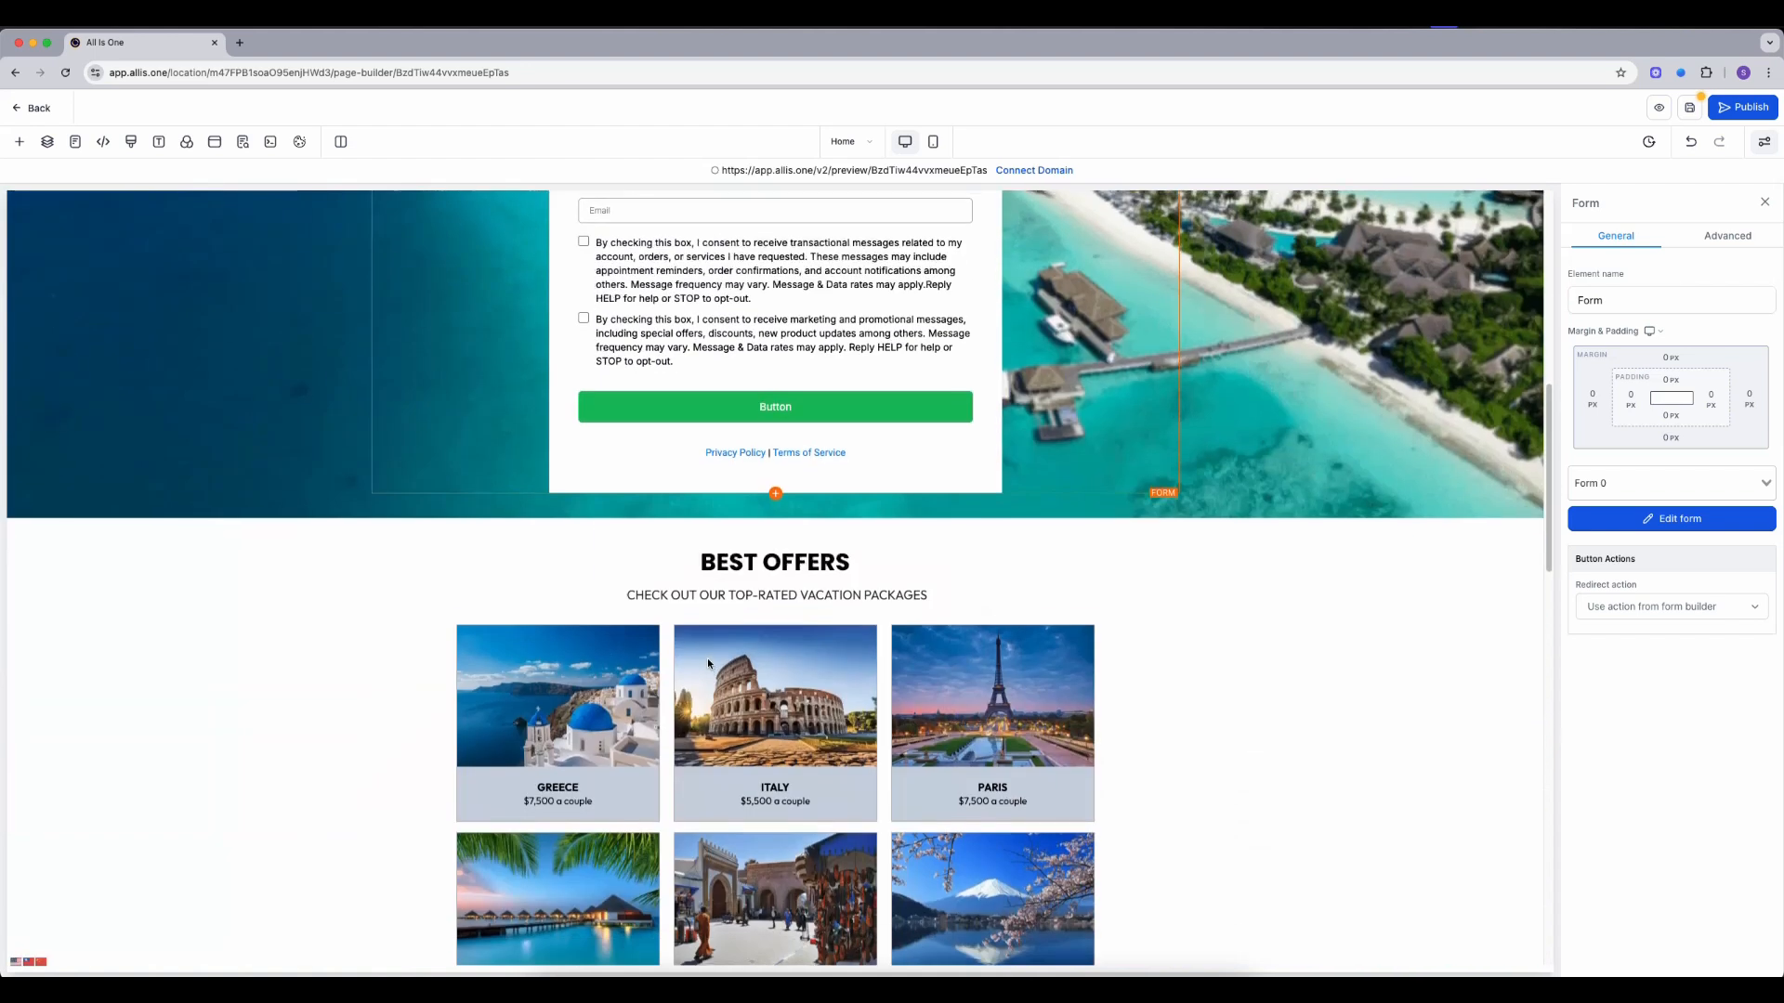
{"action": "scroll", "coordinate": [706, 663], "scroll_direction": "up", "scroll_amount": 4}
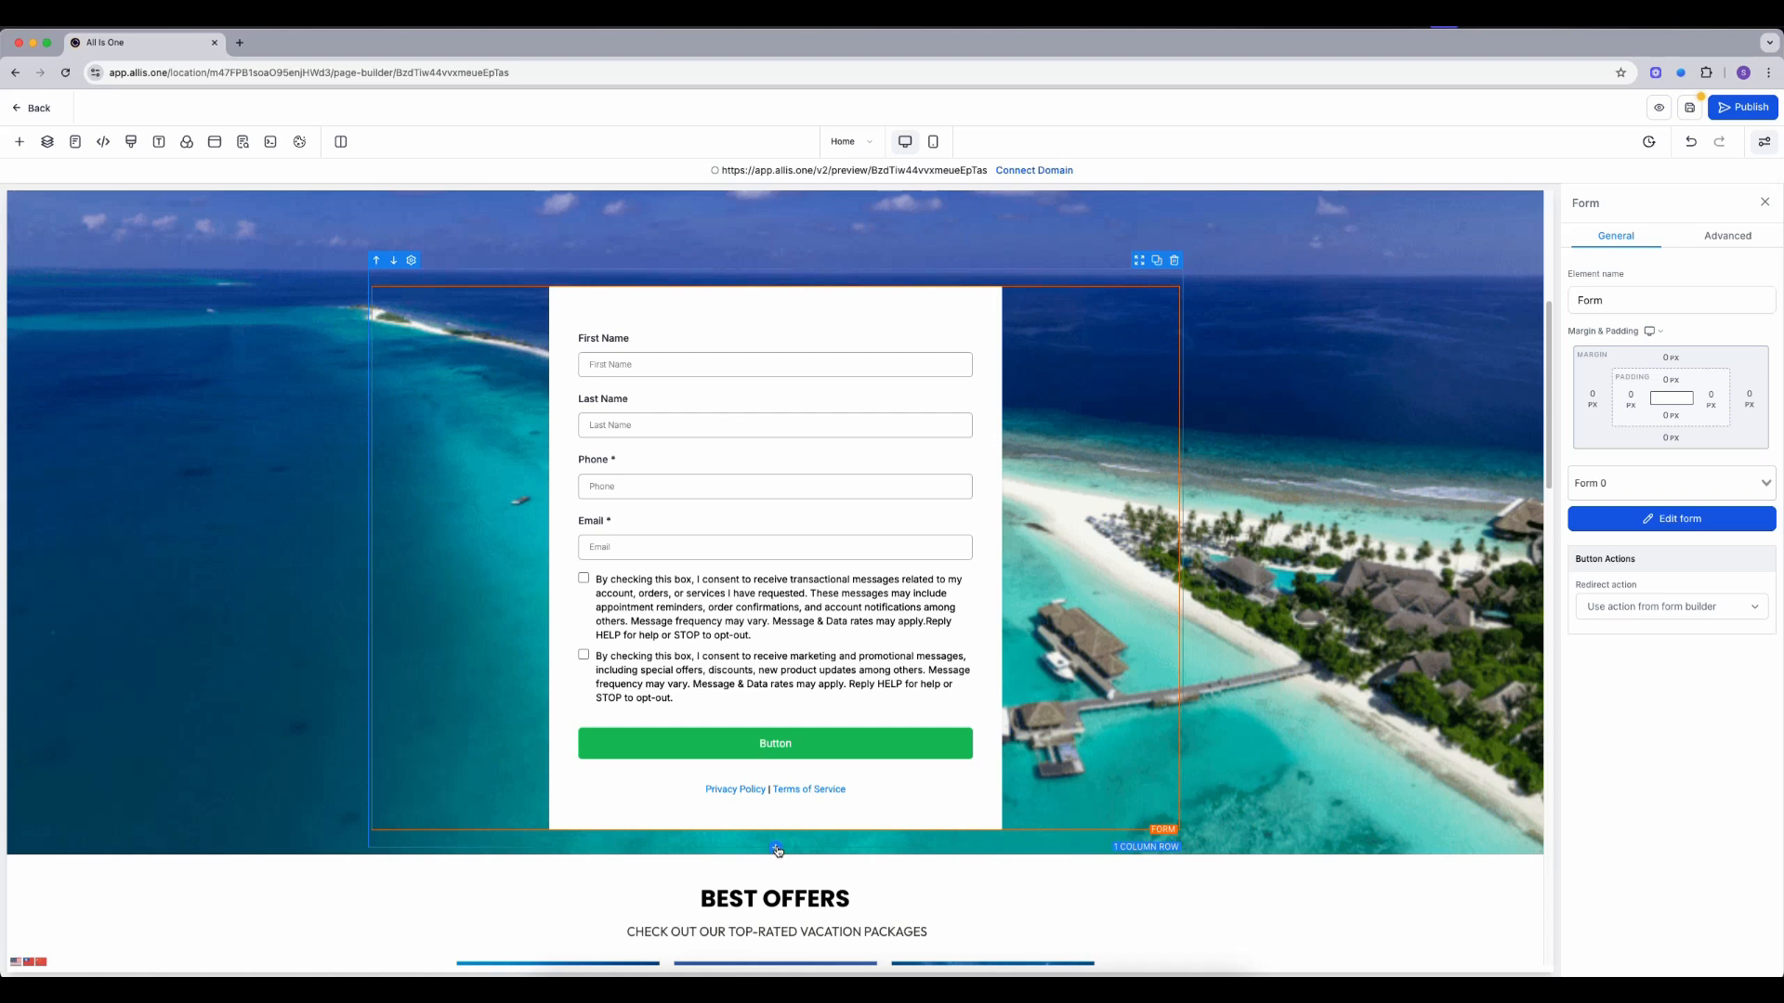
{"action": "scroll", "coordinate": [894, 321], "scroll_direction": "up", "scroll_amount": 2}
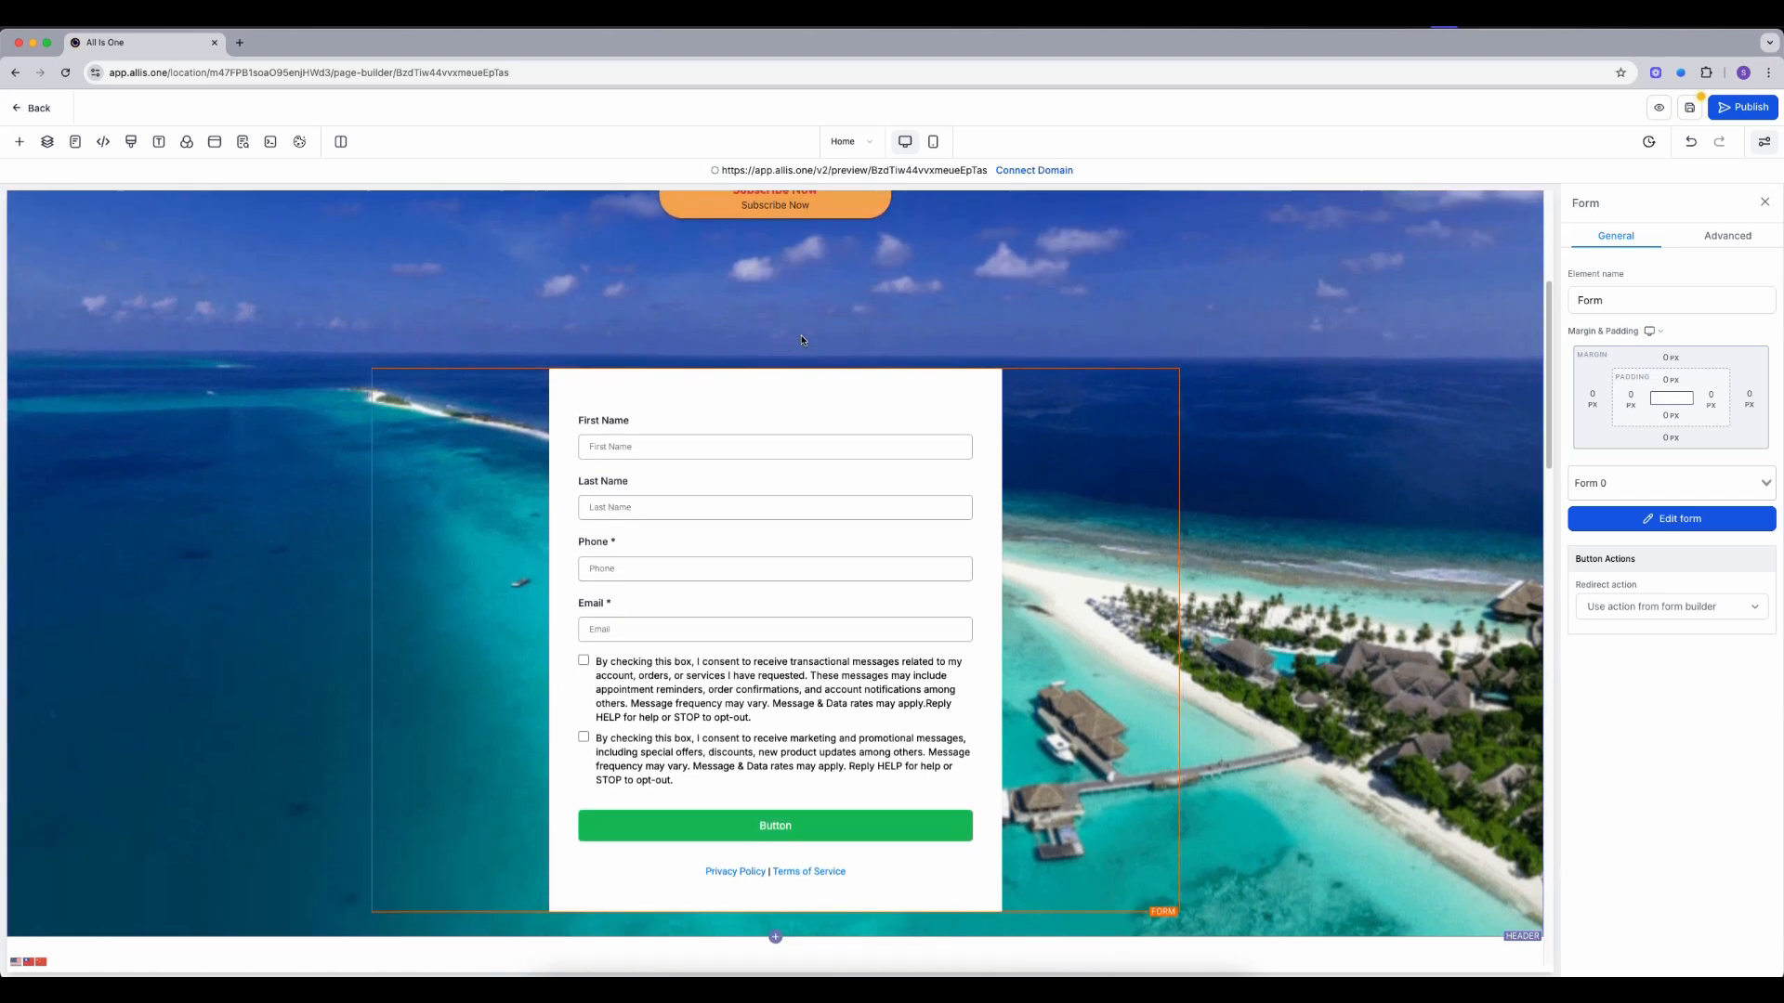
{"action": "left_click", "coordinate": [776, 325]}
{"action": "left_click", "coordinate": [748, 381]}
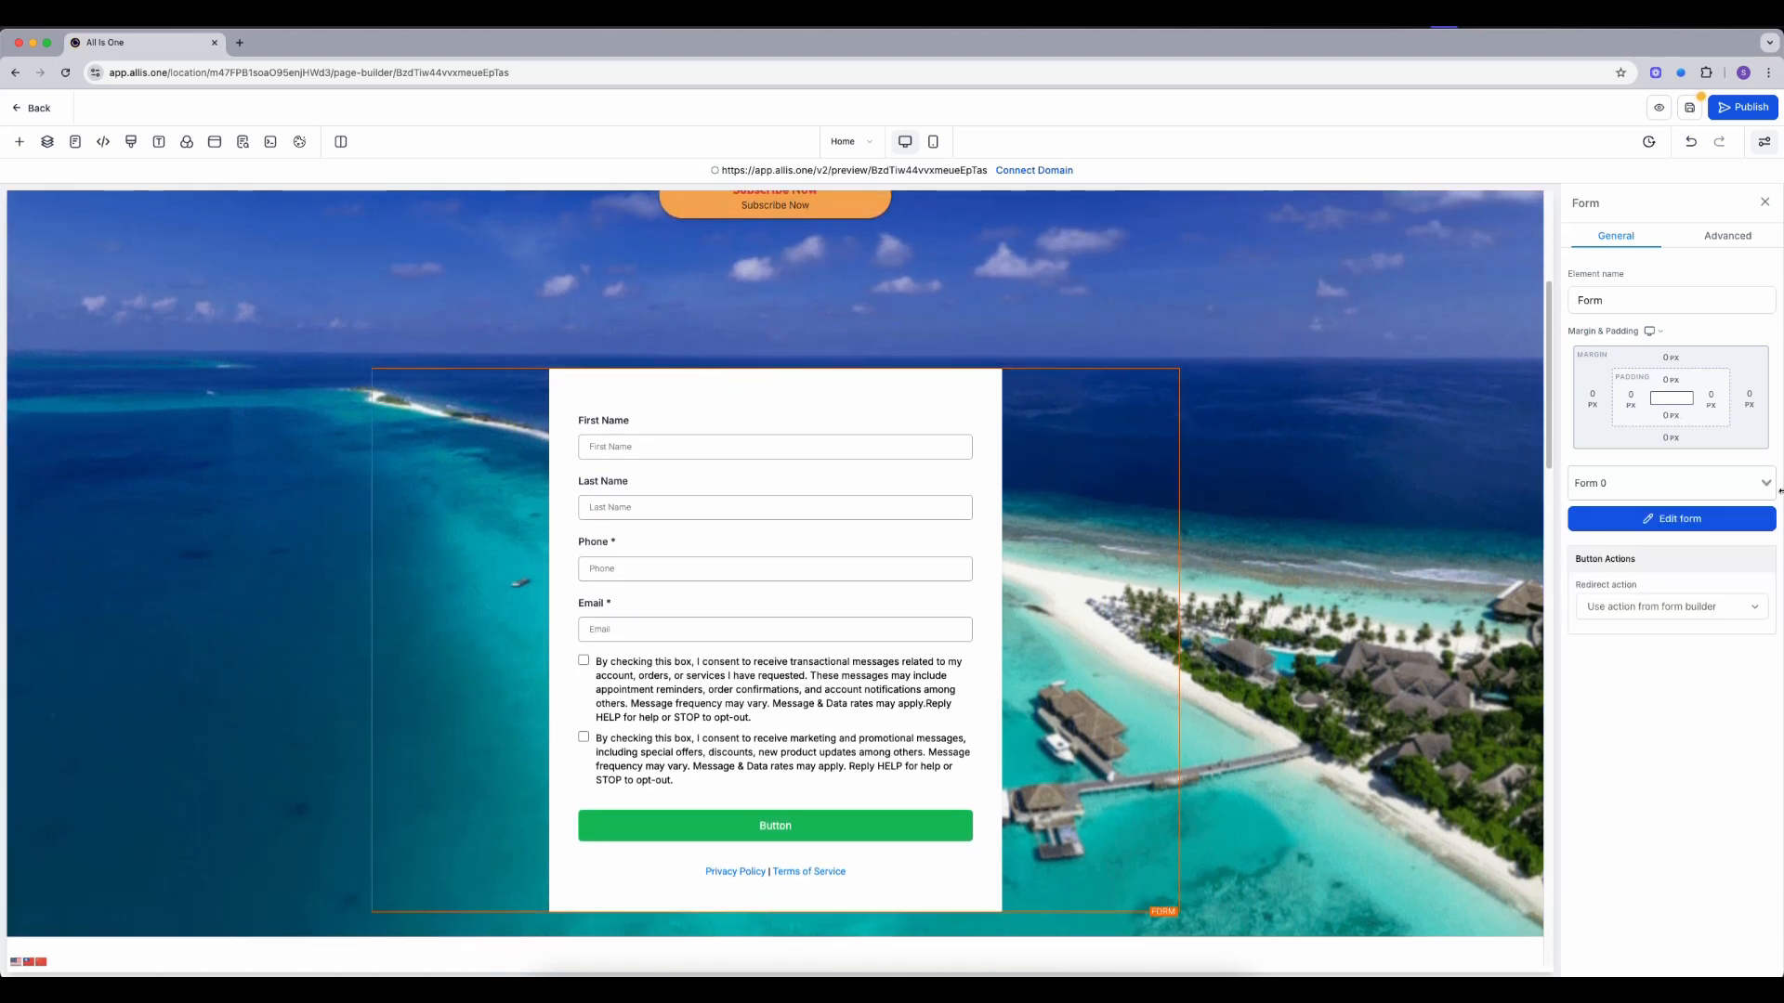
{"action": "left_click", "coordinate": [1655, 353]}
{"action": "left_click_drag", "start_coordinate": [1630, 392], "coordinate": [1669, 394]}
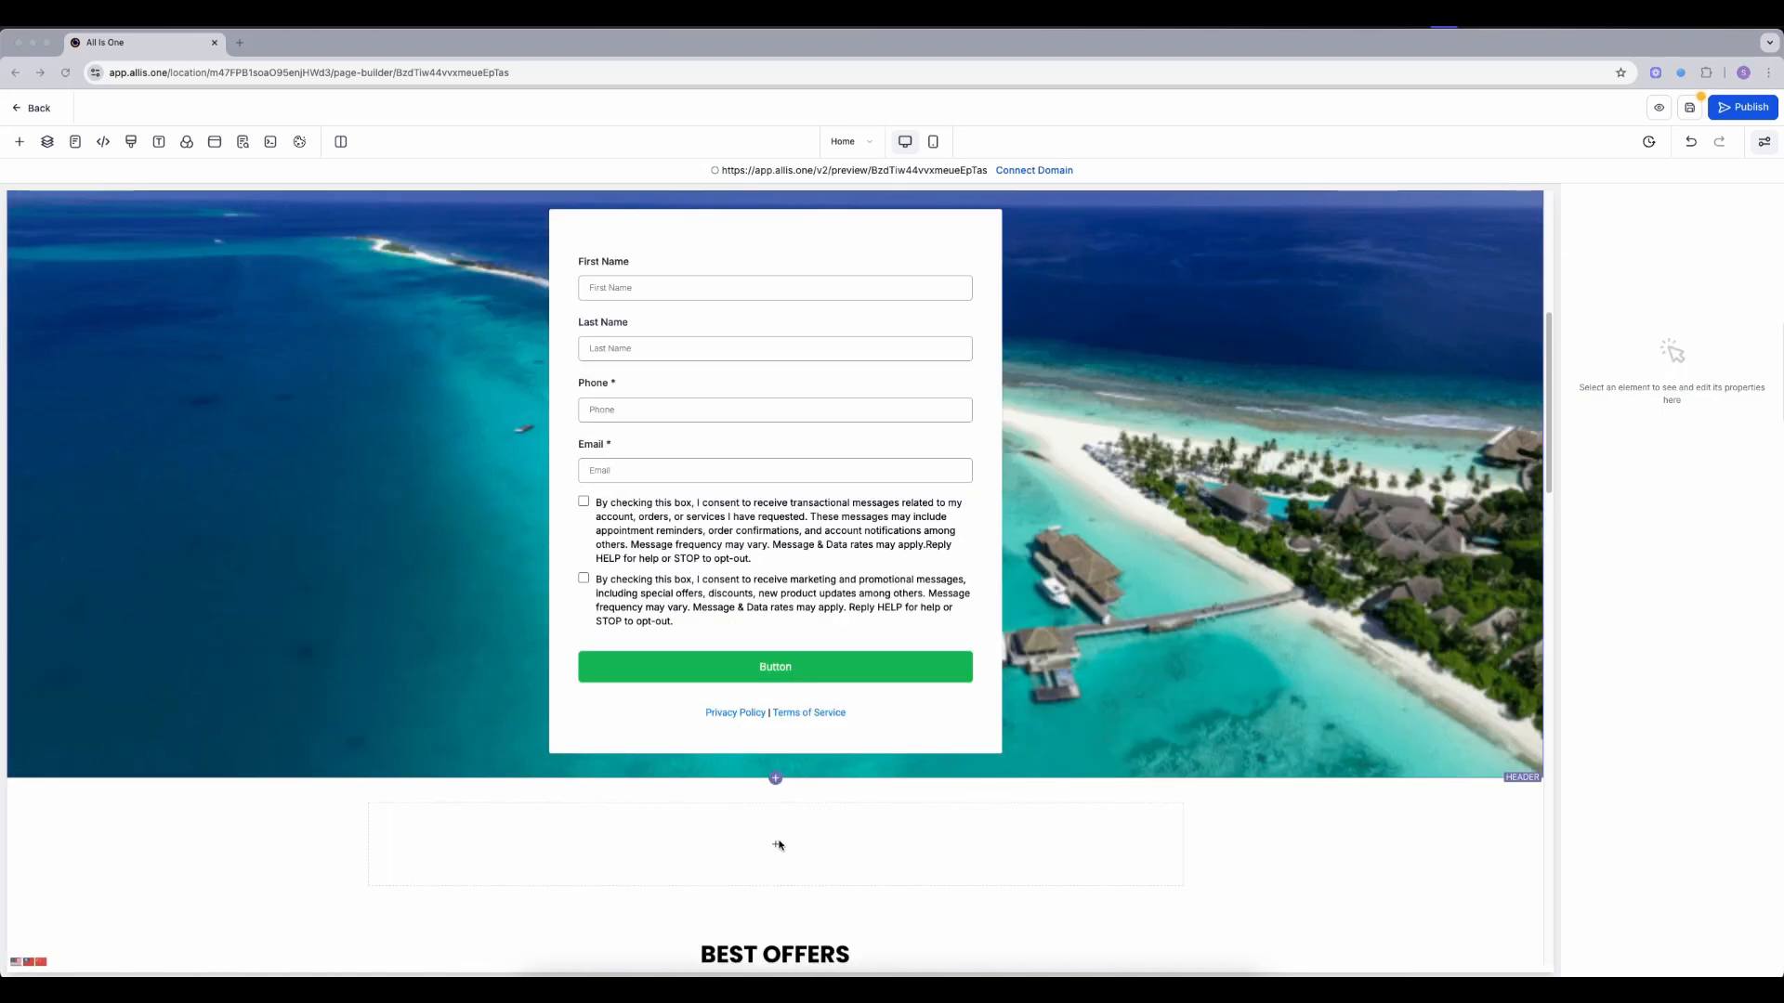
- Find the Calendar element, place it directly below the form in the header, and choose the Training Session calendar
{"action": "left_click", "coordinate": [779, 844]}
{"action": "left_click", "coordinate": [776, 843]}
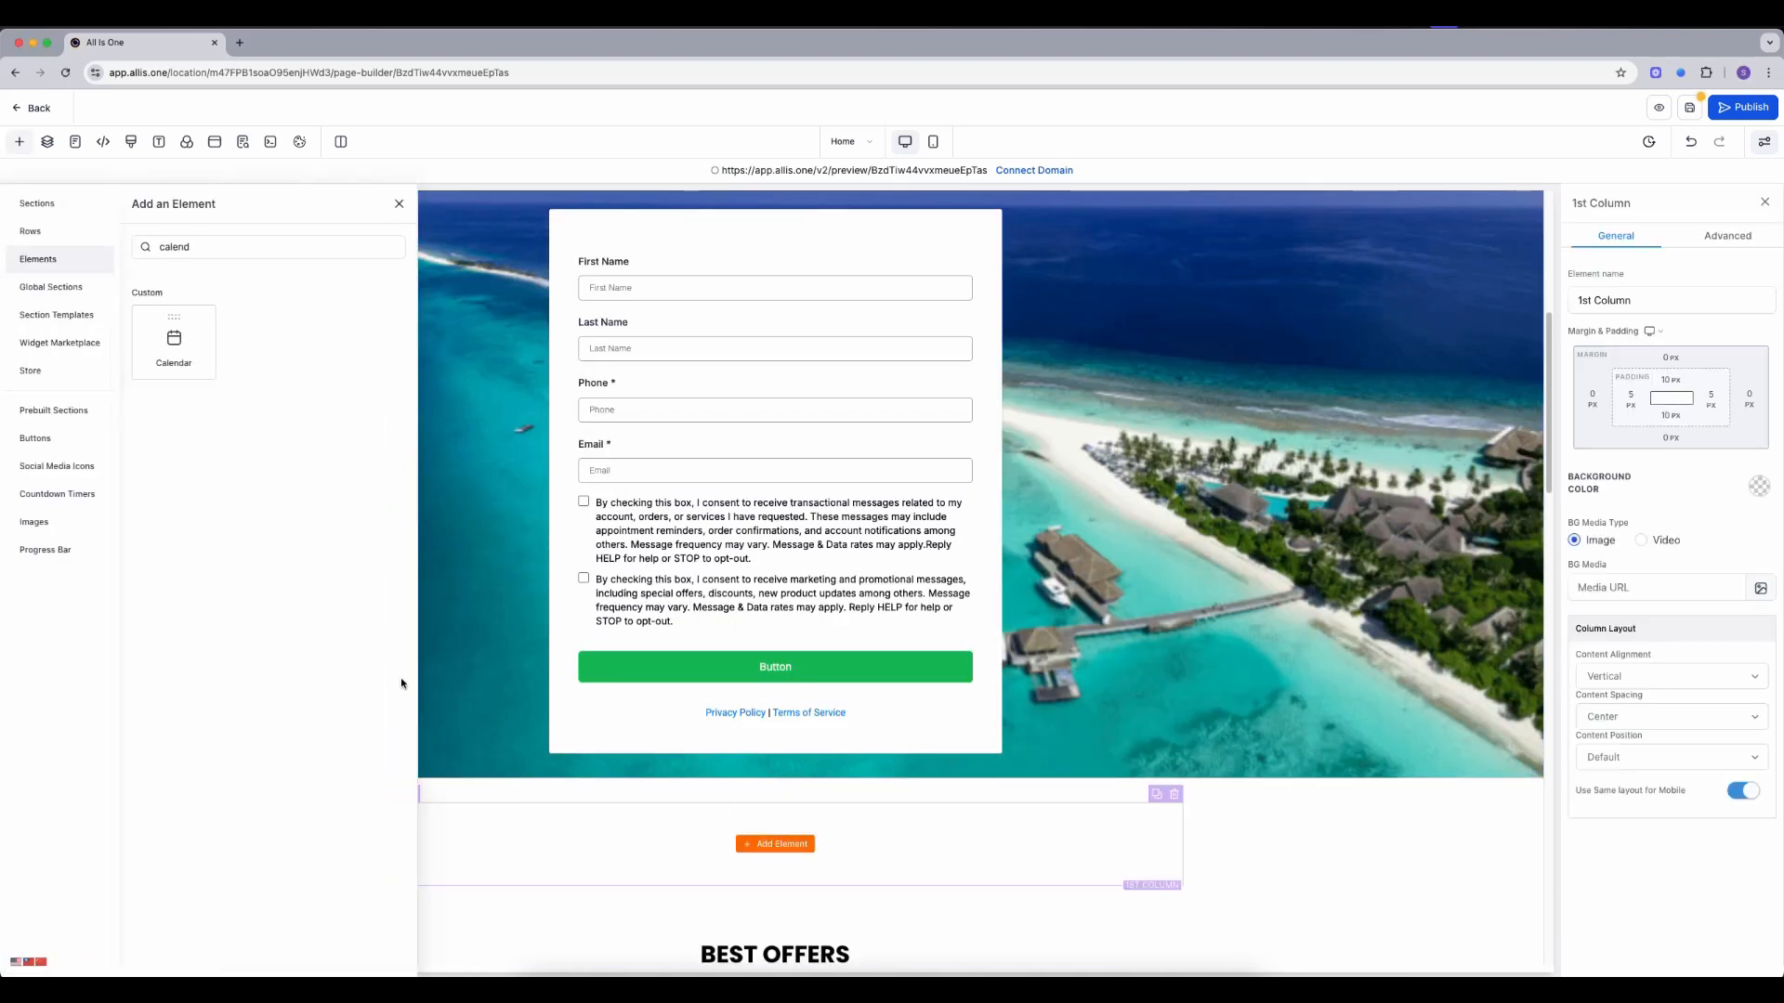
{"action": "left_click_drag", "start_coordinate": [166, 347], "coordinate": [746, 889]}
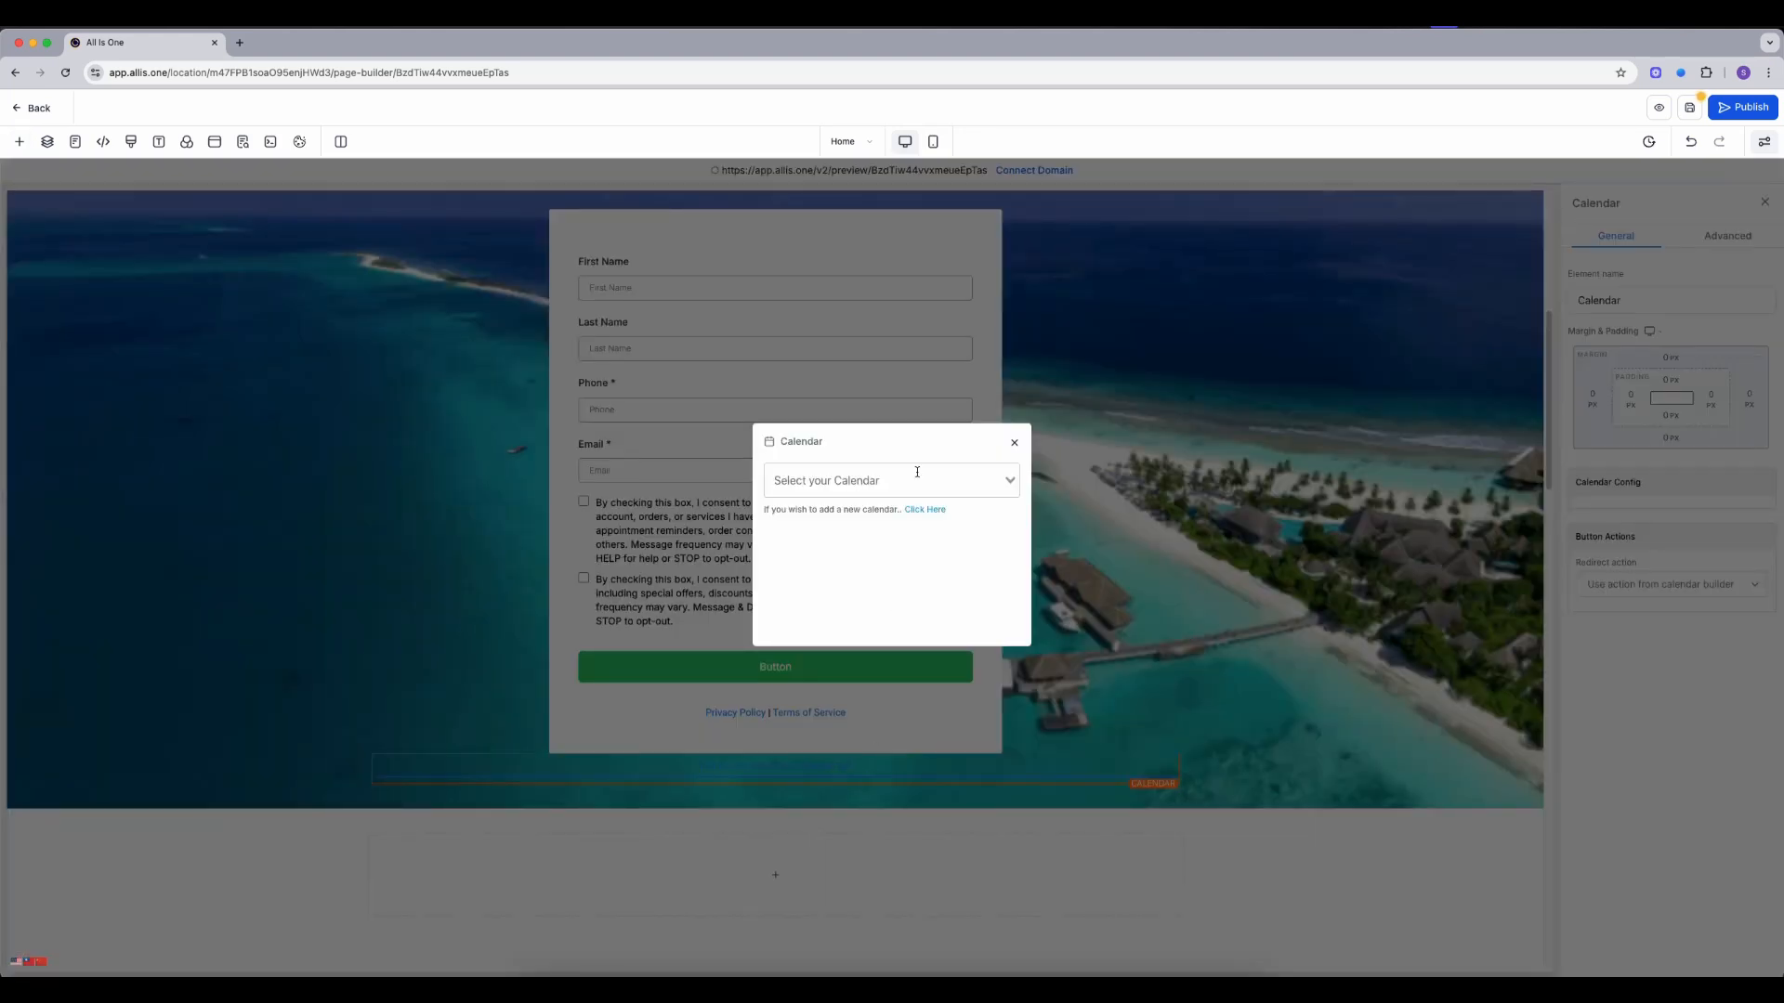
{"action": "left_click", "coordinate": [917, 476]}
{"action": "left_click", "coordinate": [873, 509]}
{"action": "scroll", "coordinate": [899, 746], "scroll_direction": "down", "scroll_amount": 2}
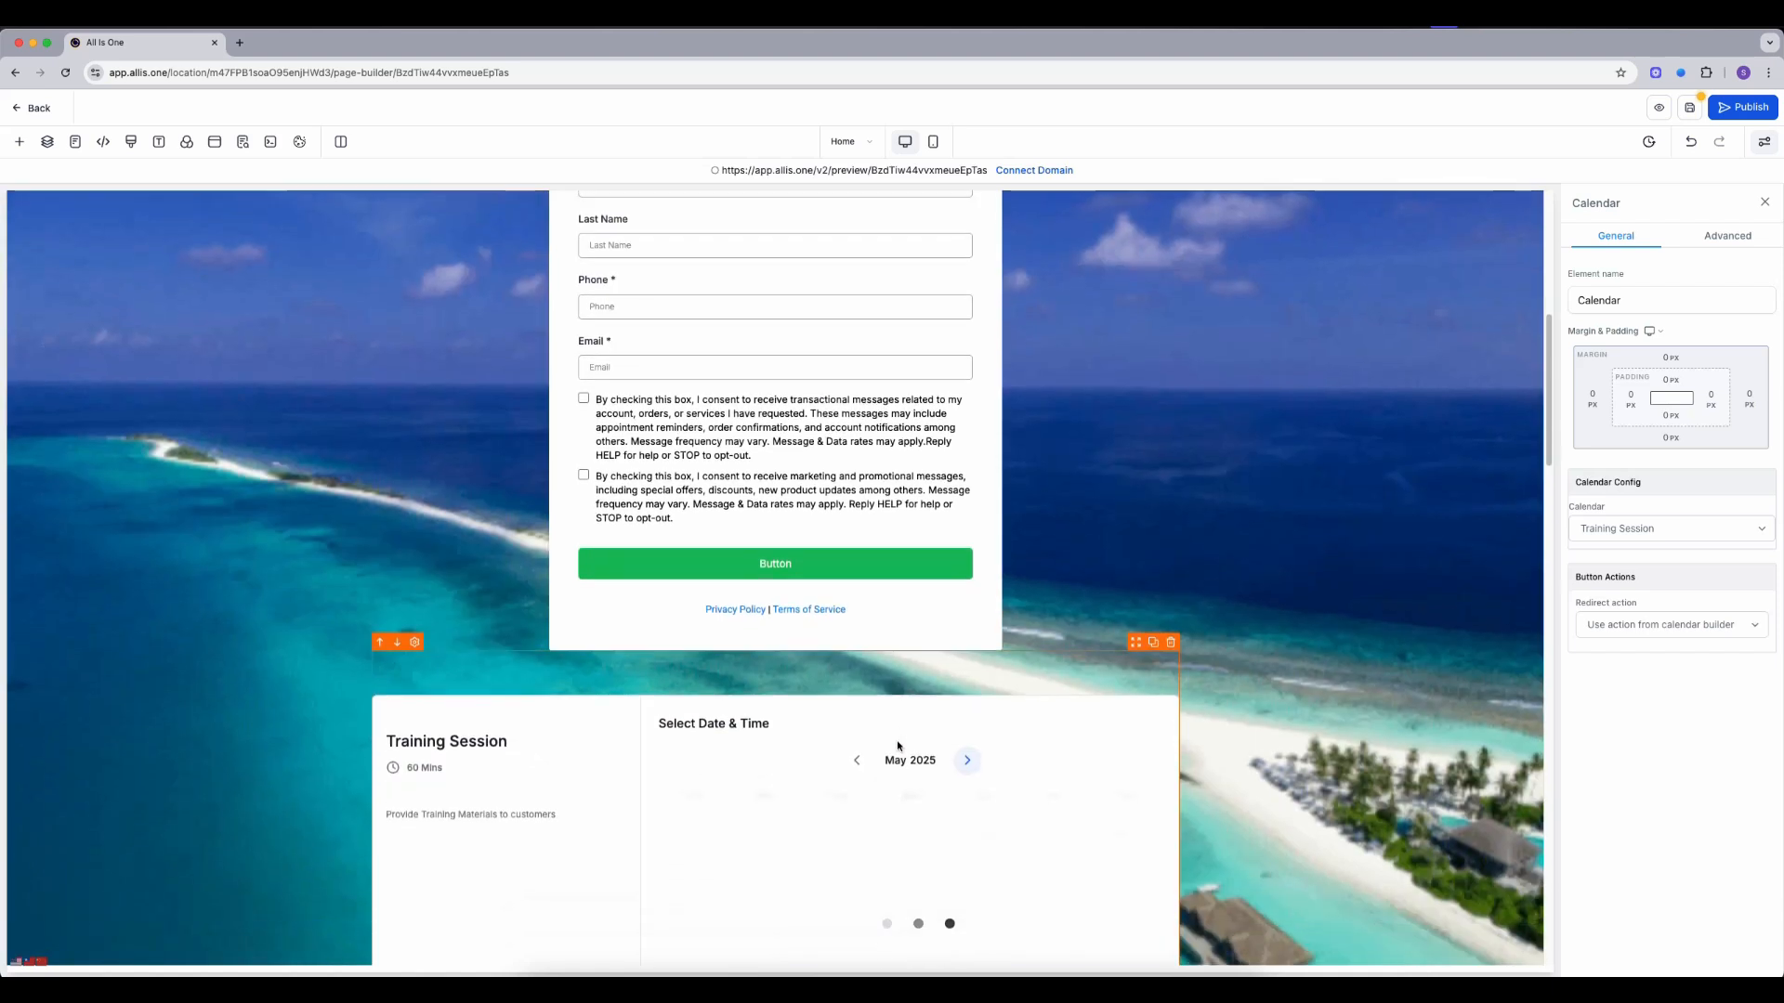
{"action": "scroll", "coordinate": [899, 746], "scroll_direction": "down", "scroll_amount": 4}
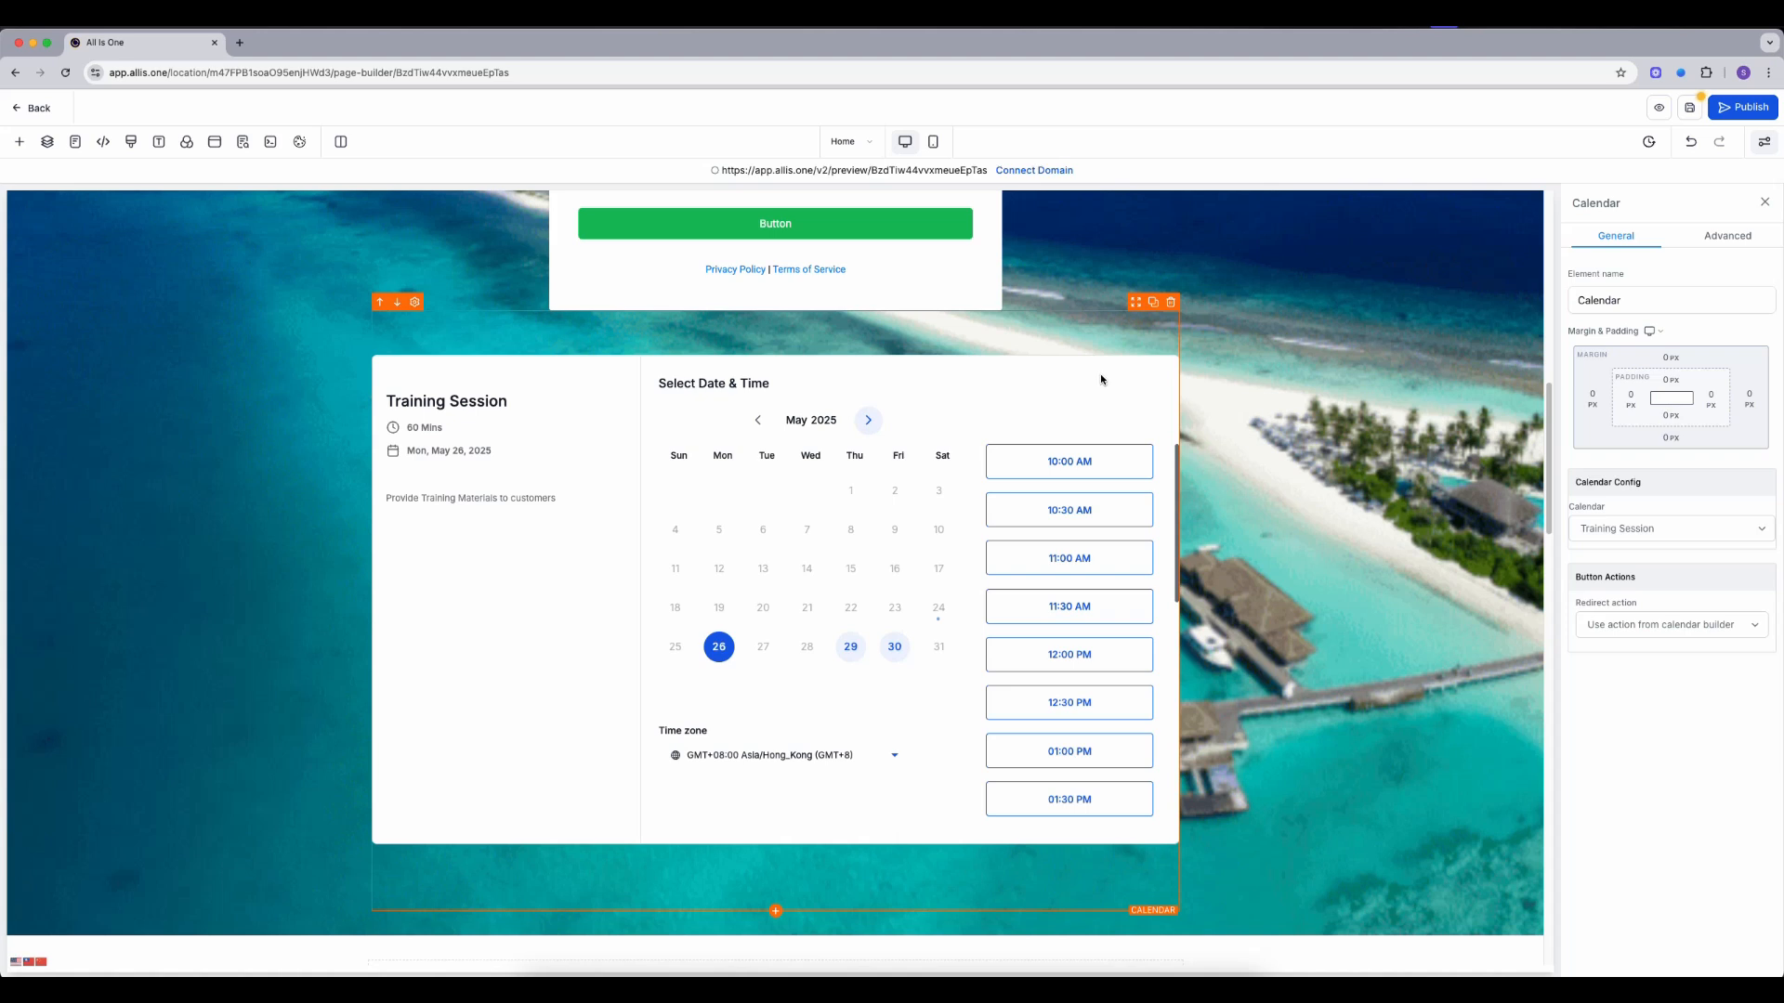
{"action": "scroll", "coordinate": [902, 648], "scroll_direction": "down", "scroll_amount": 2}
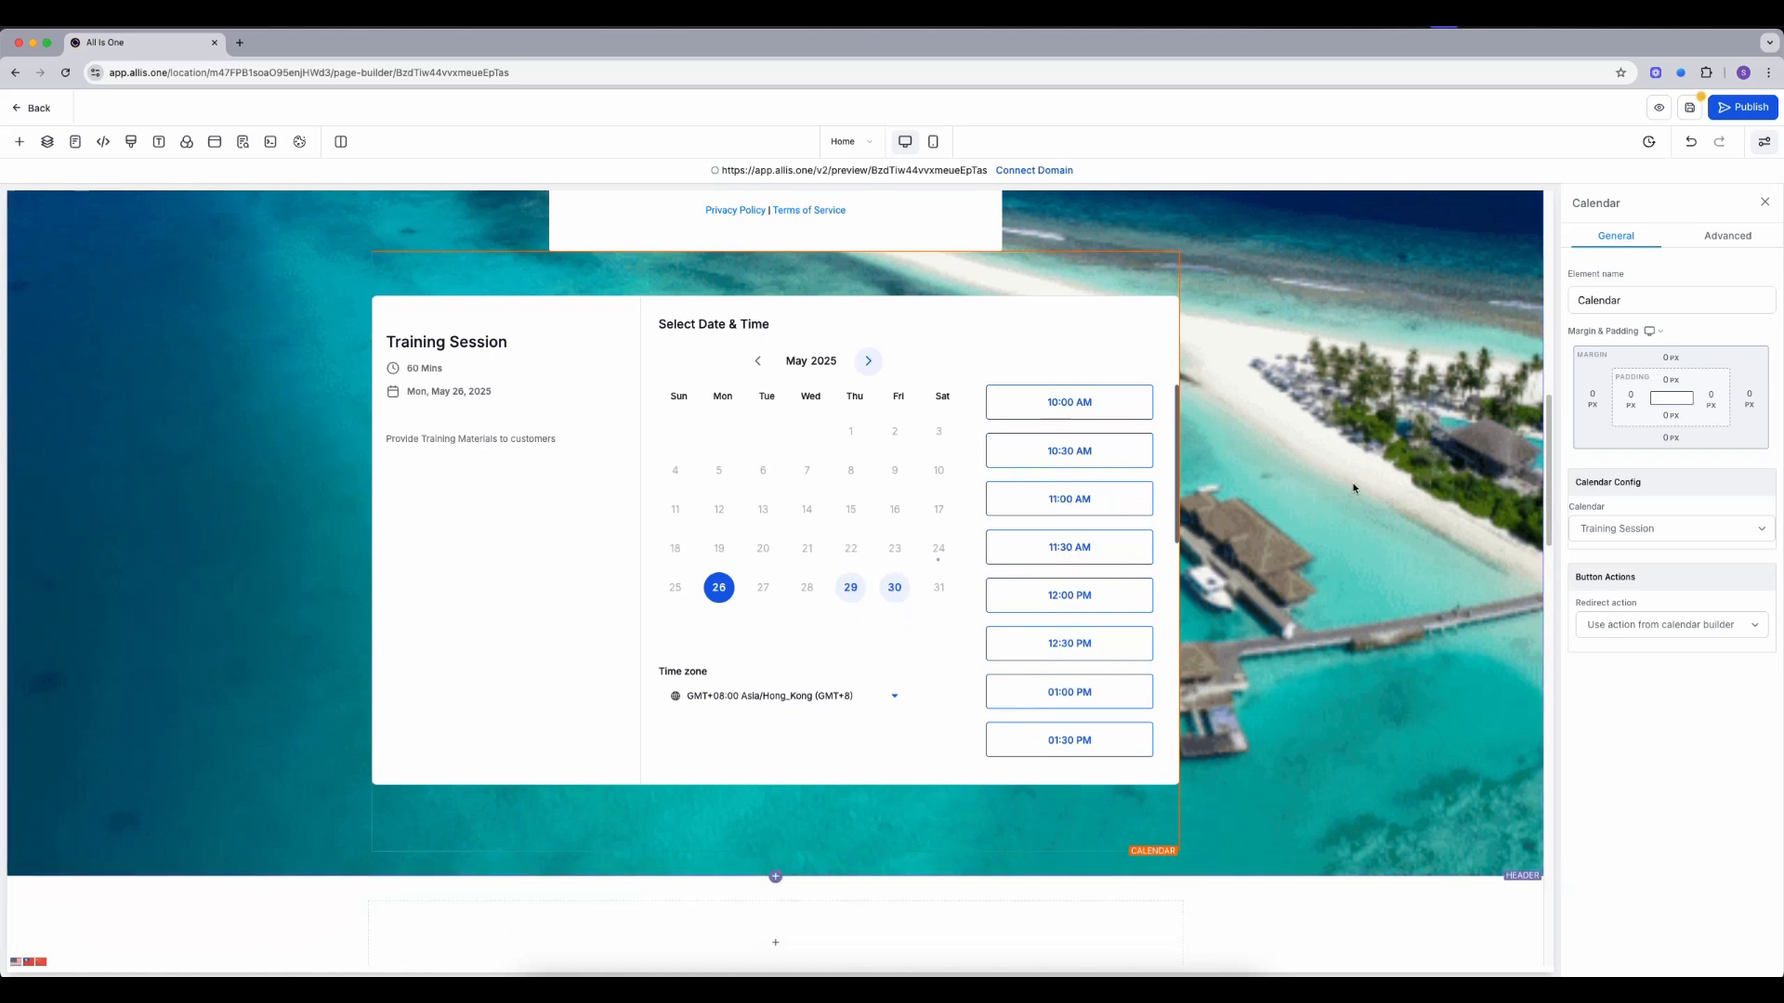
- Save the page including the global section changes, and open its preview
{"action": "left_click", "coordinate": [1690, 107]}
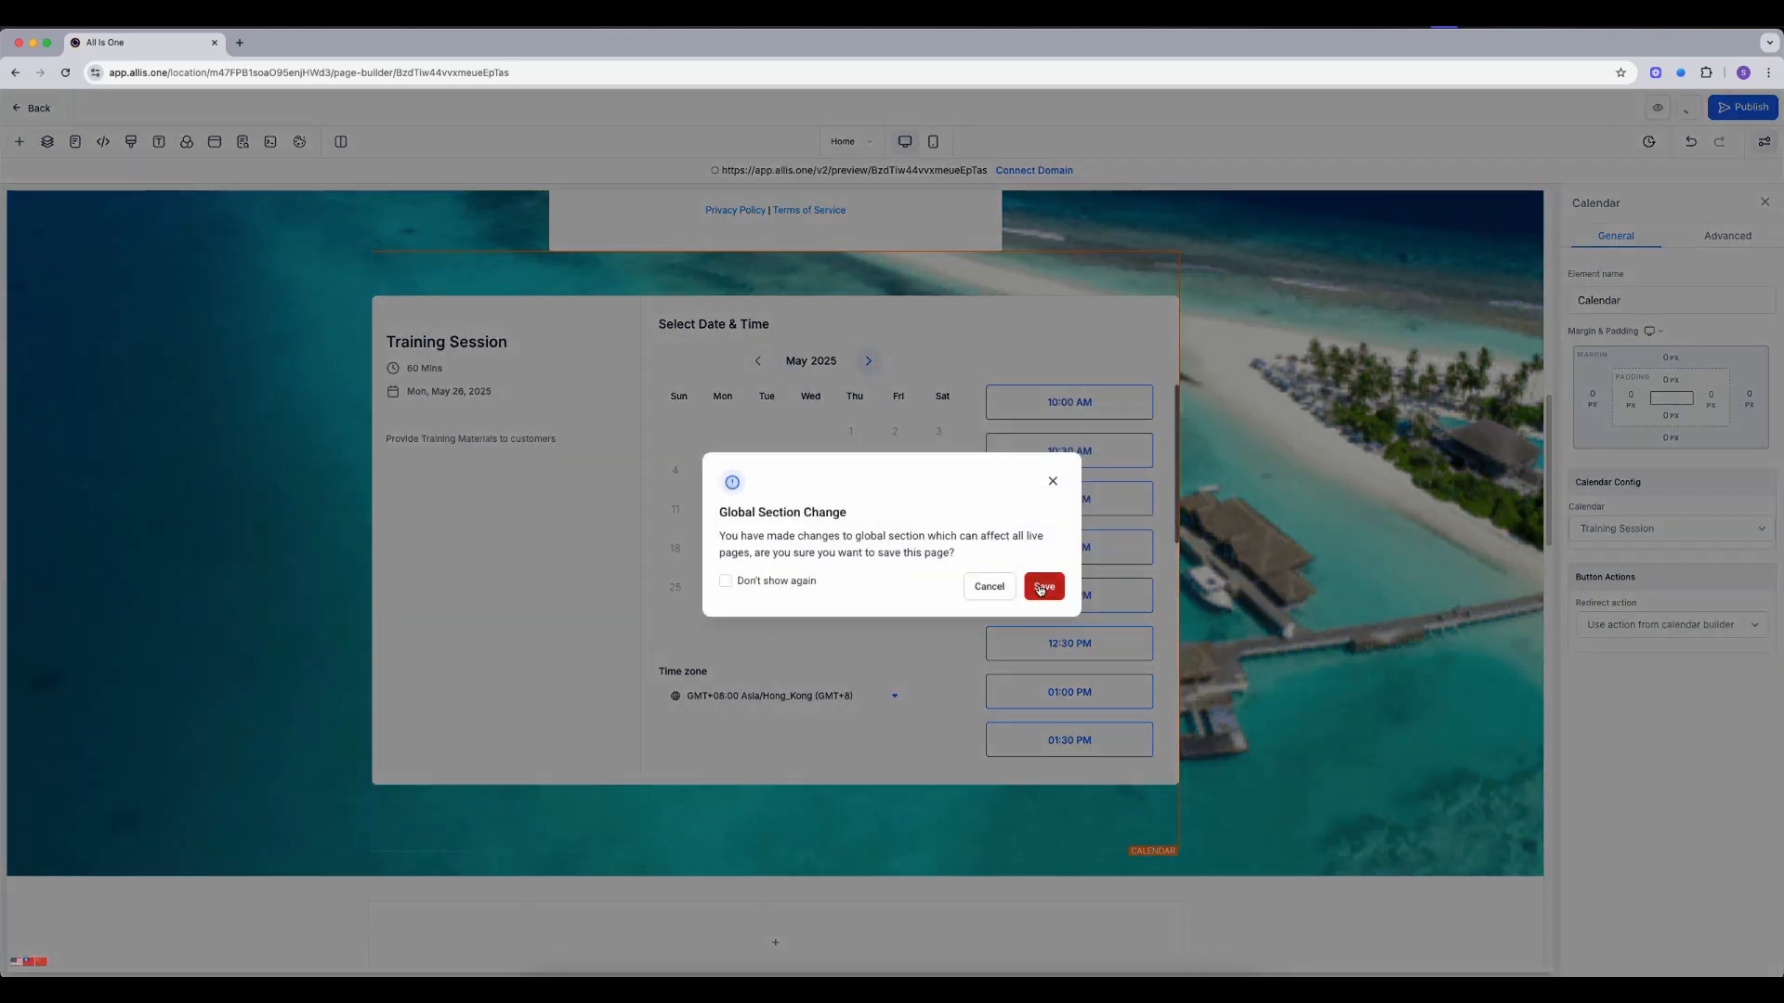
{"action": "left_click", "coordinate": [1042, 587]}
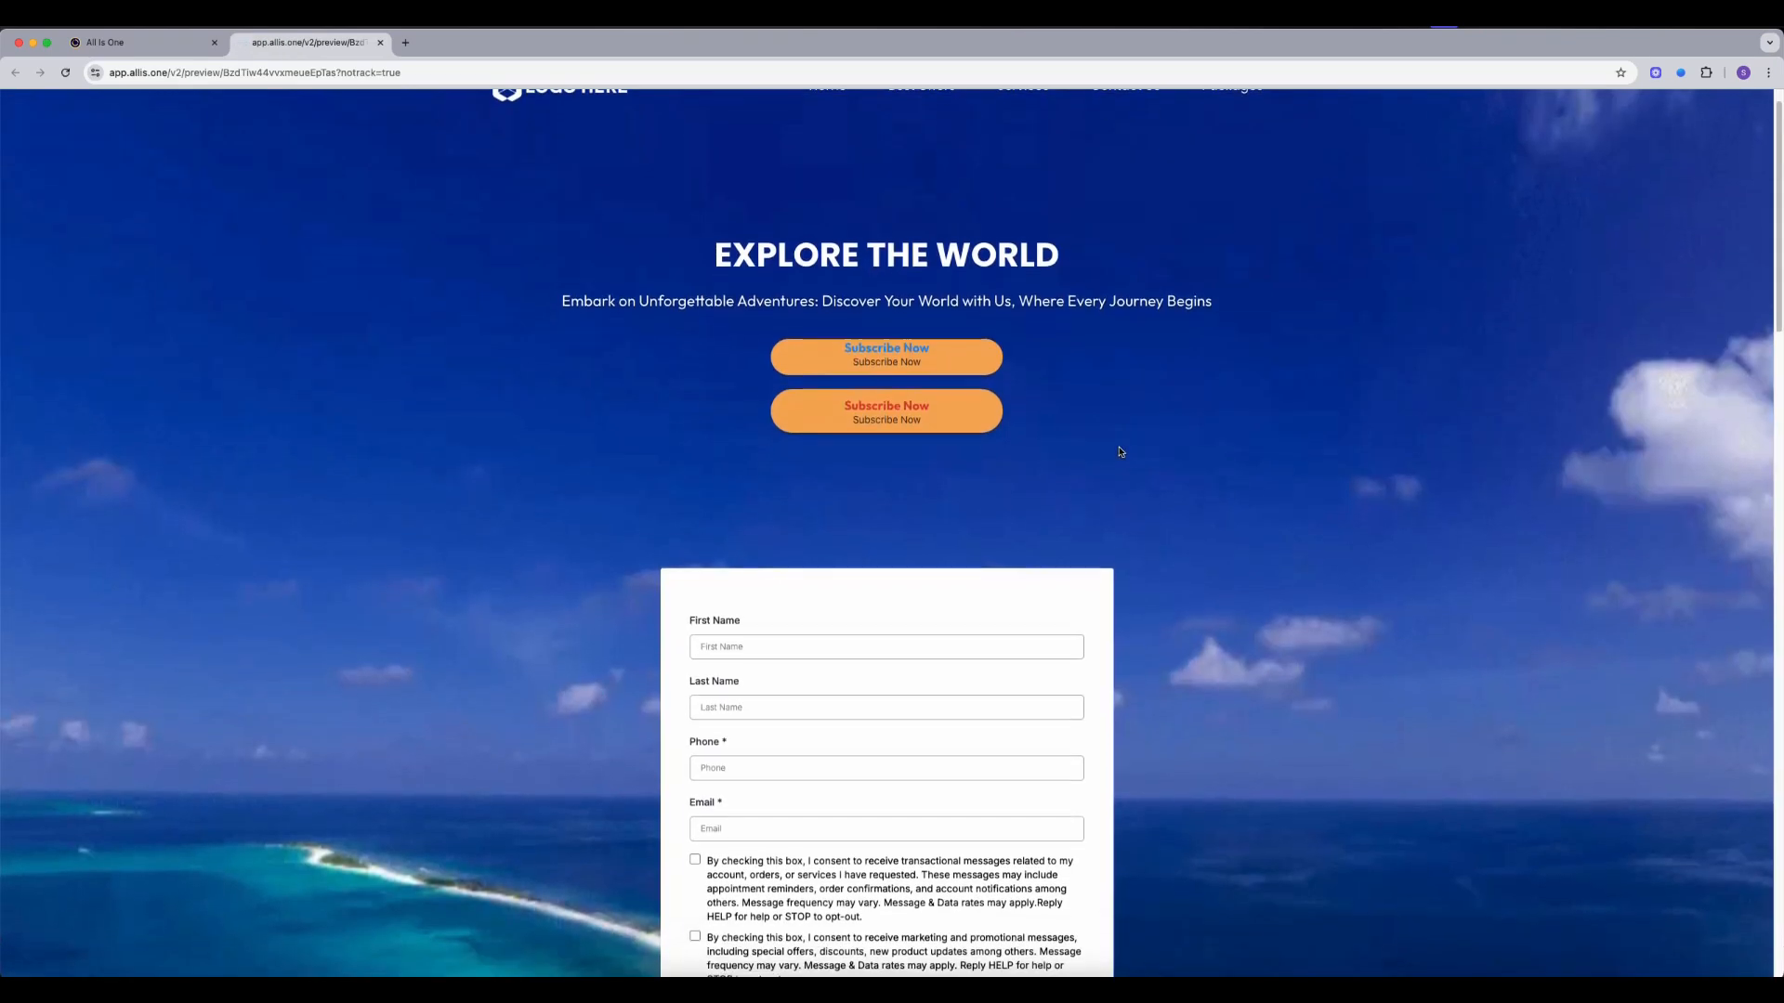
{"action": "scroll", "coordinate": [1078, 479], "scroll_direction": "down", "scroll_amount": 5}
- Check the form's First Name and Last Name fields in the preview, and look over the page down to the calendar
{"action": "left_click", "coordinate": [847, 446]}
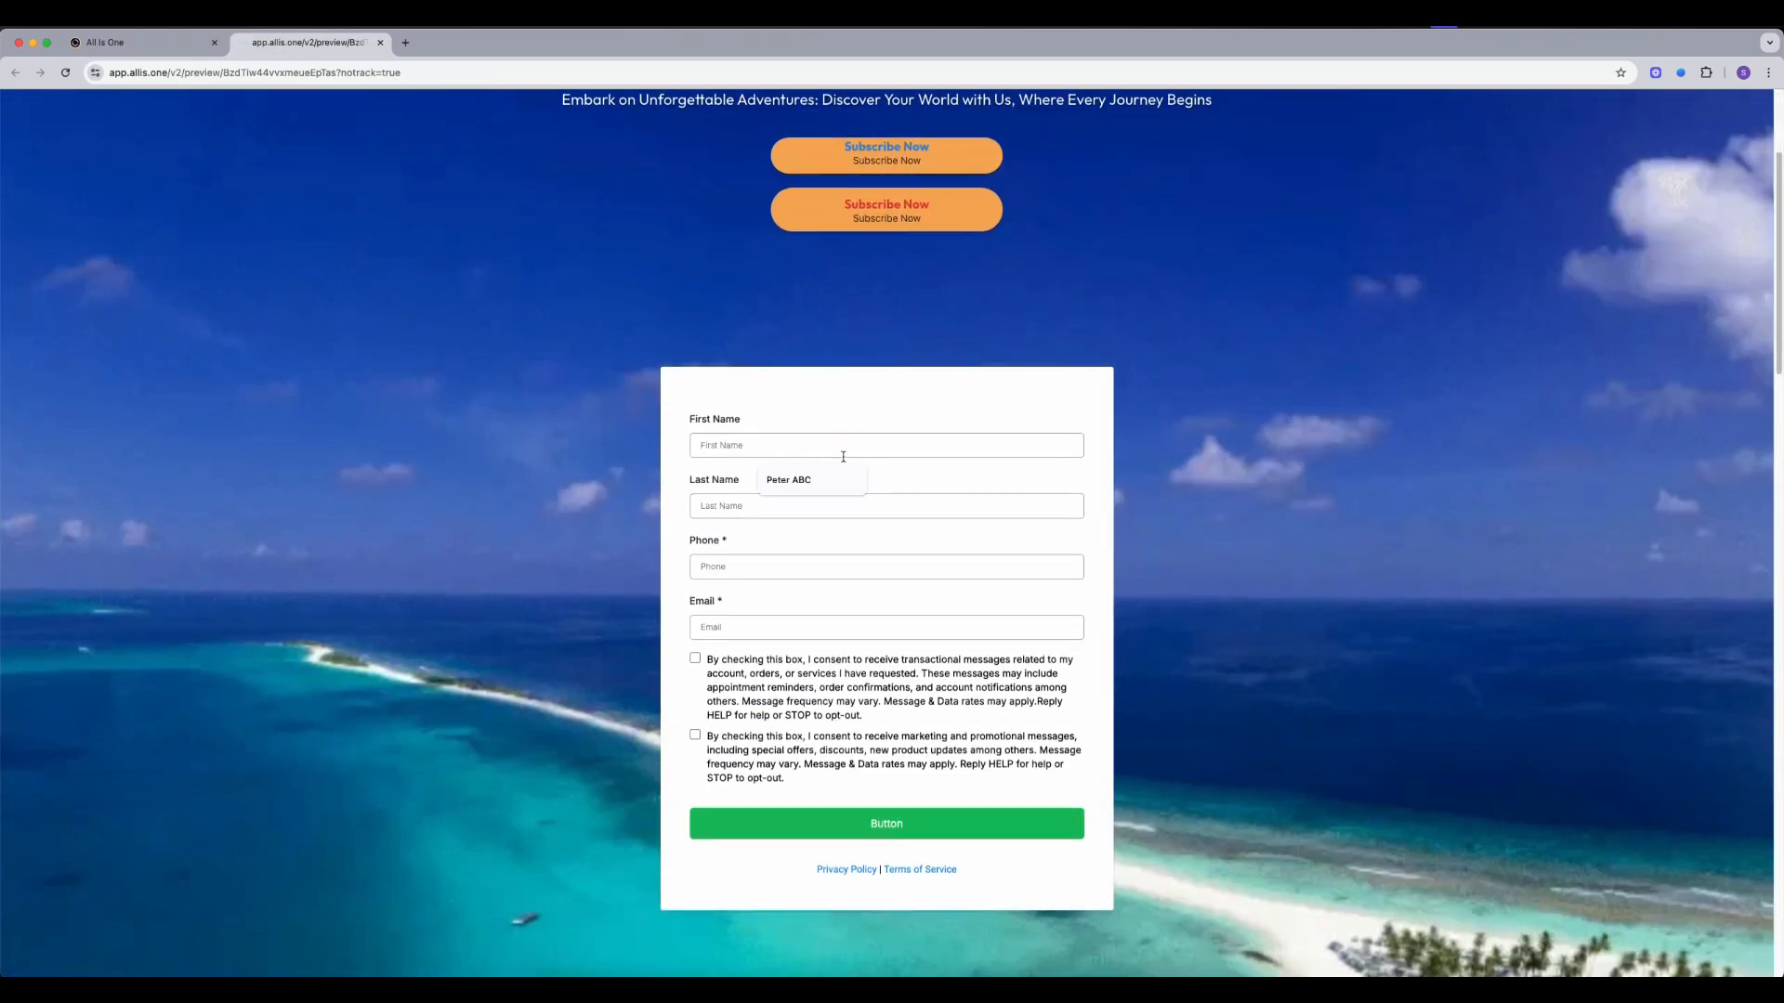
{"action": "left_click", "coordinate": [758, 503]}
{"action": "scroll", "coordinate": [793, 510], "scroll_direction": "down", "scroll_amount": 15}
{"action": "scroll", "coordinate": [816, 503], "scroll_direction": "up", "scroll_amount": 8}
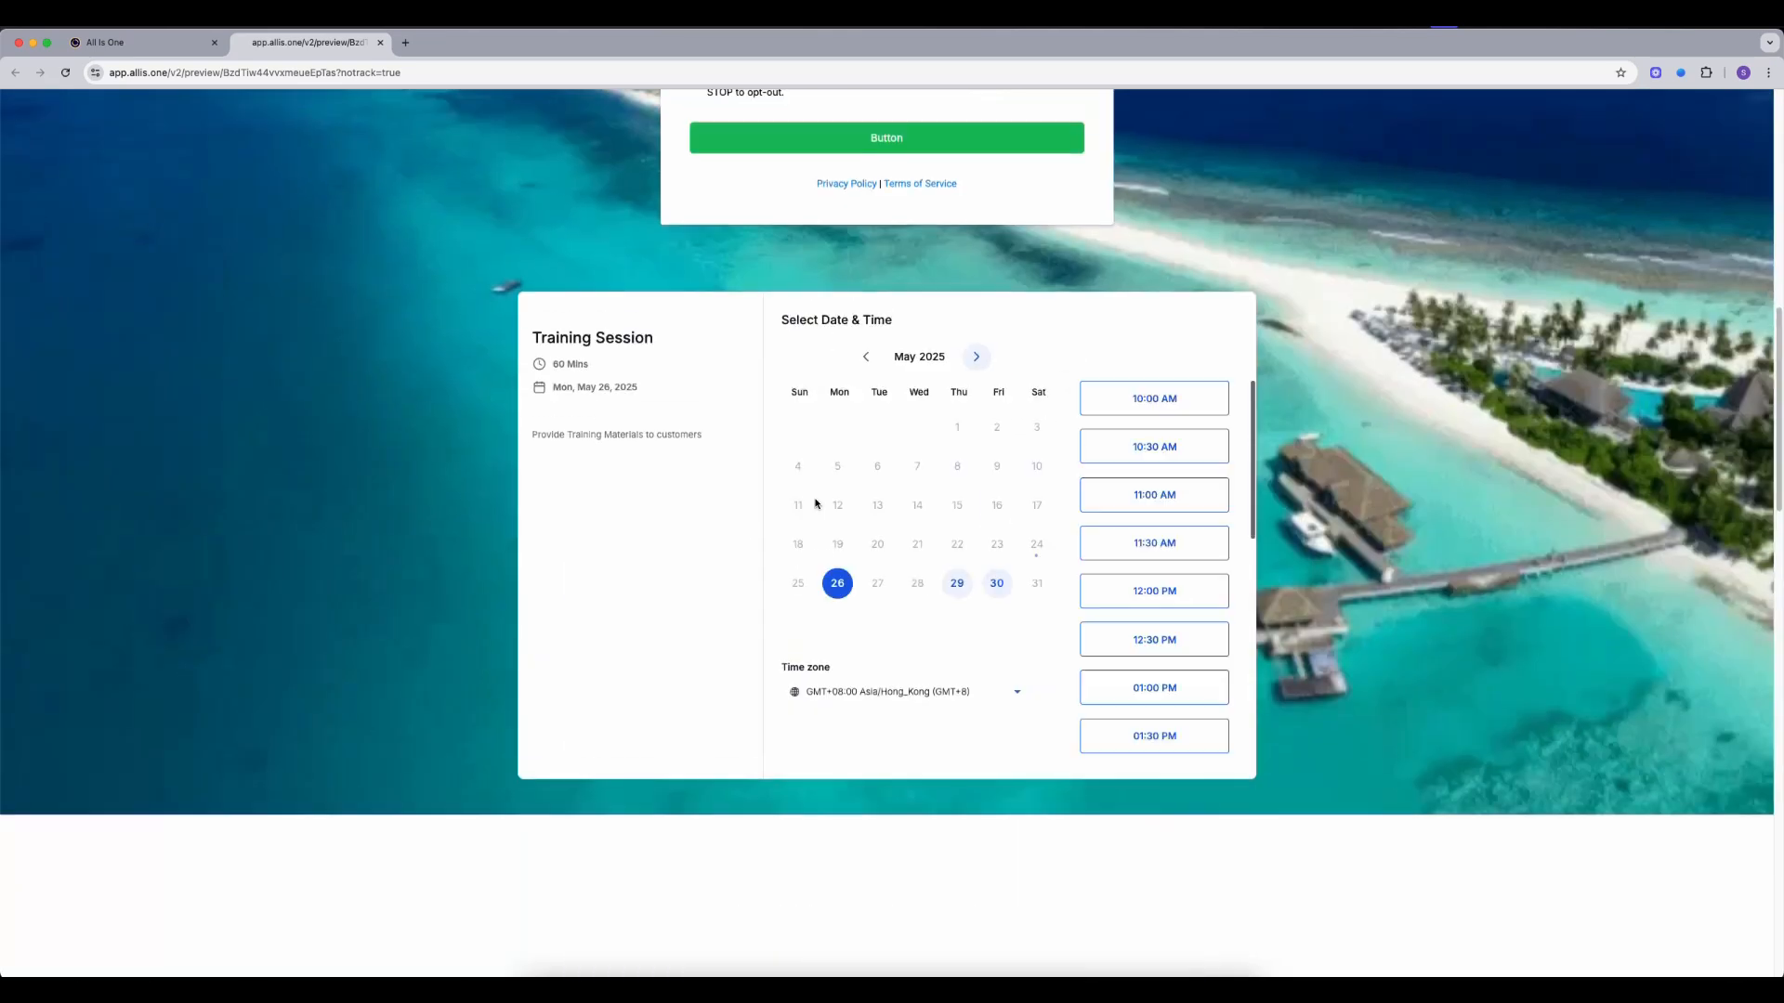
- Try the 10:00, 10:30, 11:00 and 11:30 AM time slots in the previewed Training Session calendar
{"action": "left_click", "coordinate": [1136, 390]}
{"action": "left_click", "coordinate": [1152, 446]}
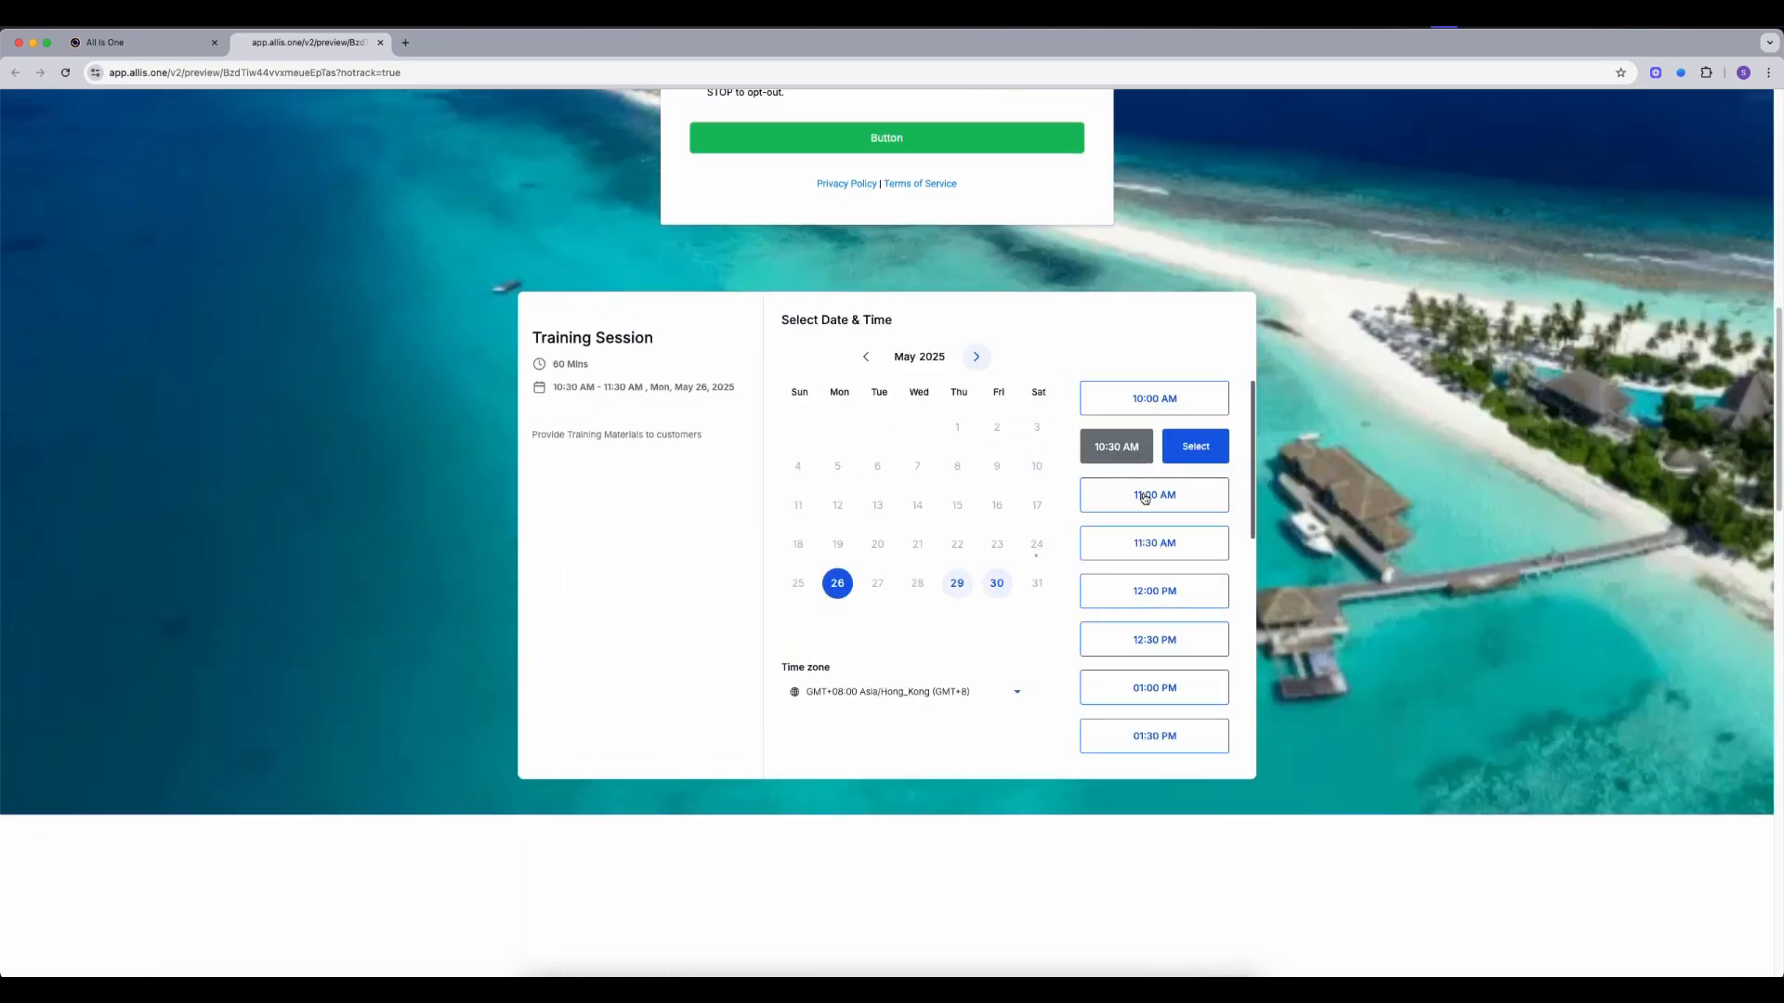
{"action": "left_click", "coordinate": [1152, 494]}
{"action": "left_click", "coordinate": [1152, 543]}
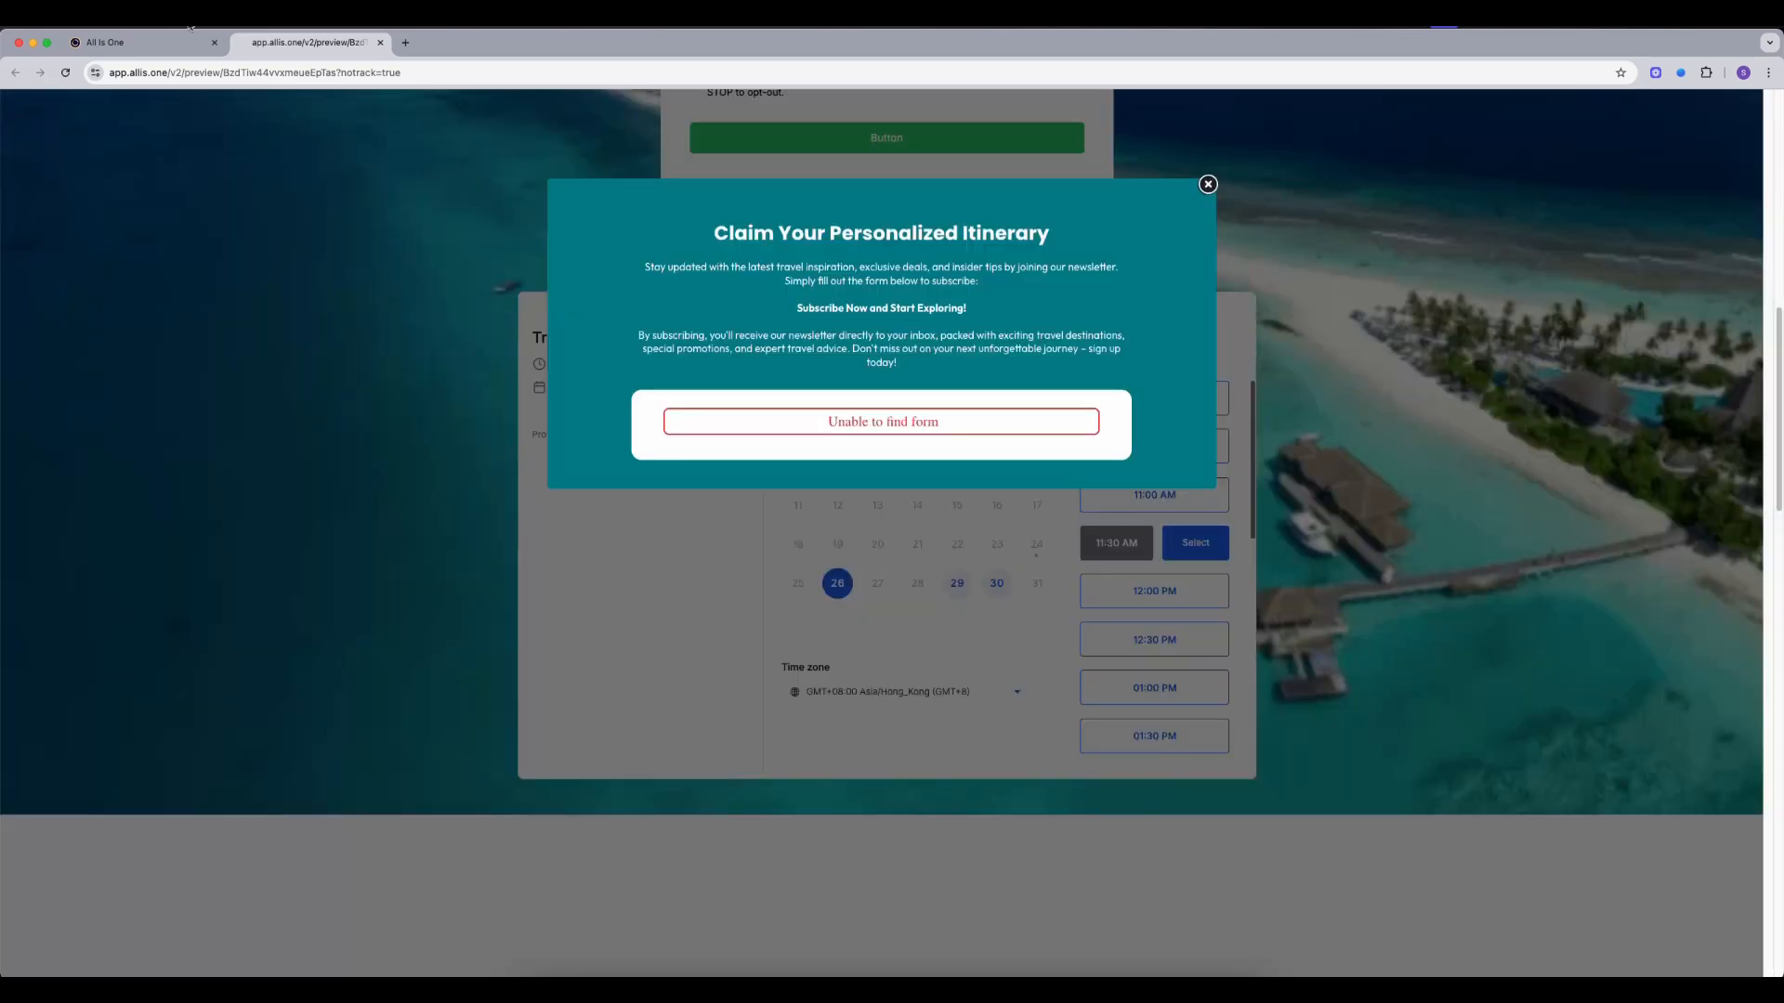
- Return from the preview to the page builder and open the Home page's popup for editing
{"action": "left_click", "coordinate": [177, 48]}
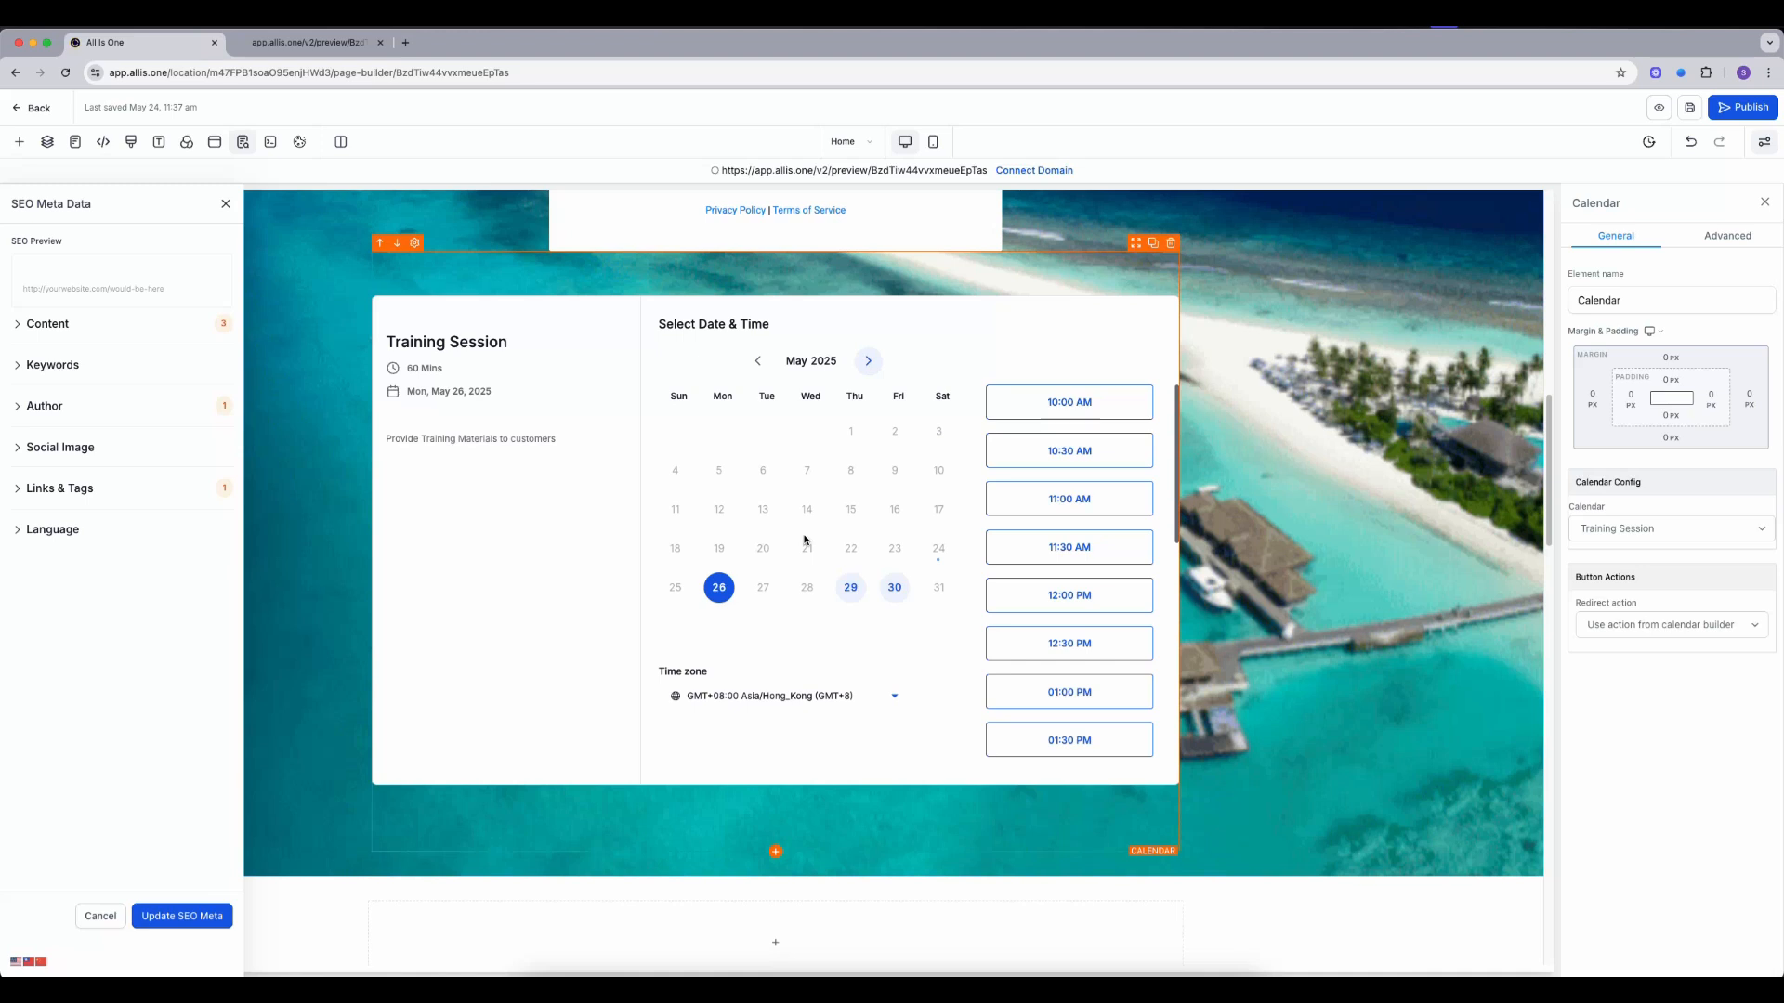
{"action": "scroll", "coordinate": [845, 524], "scroll_direction": "up", "scroll_amount": 1}
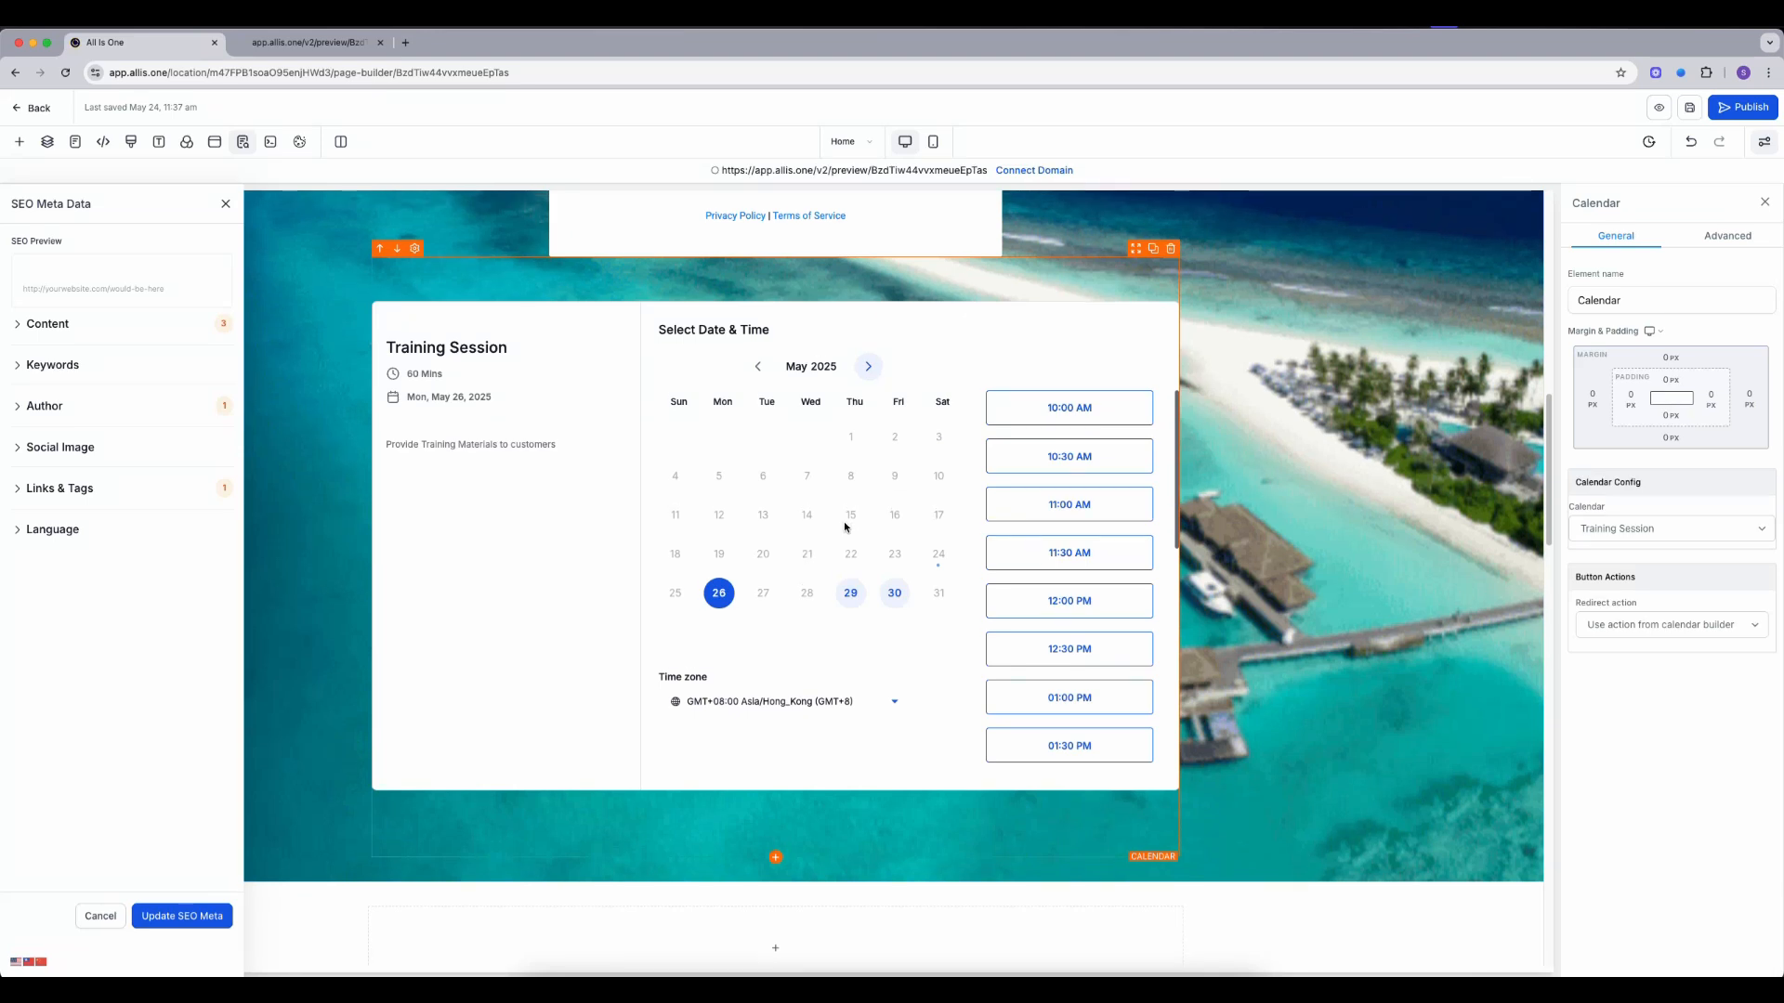
{"action": "left_click", "coordinate": [214, 141]}
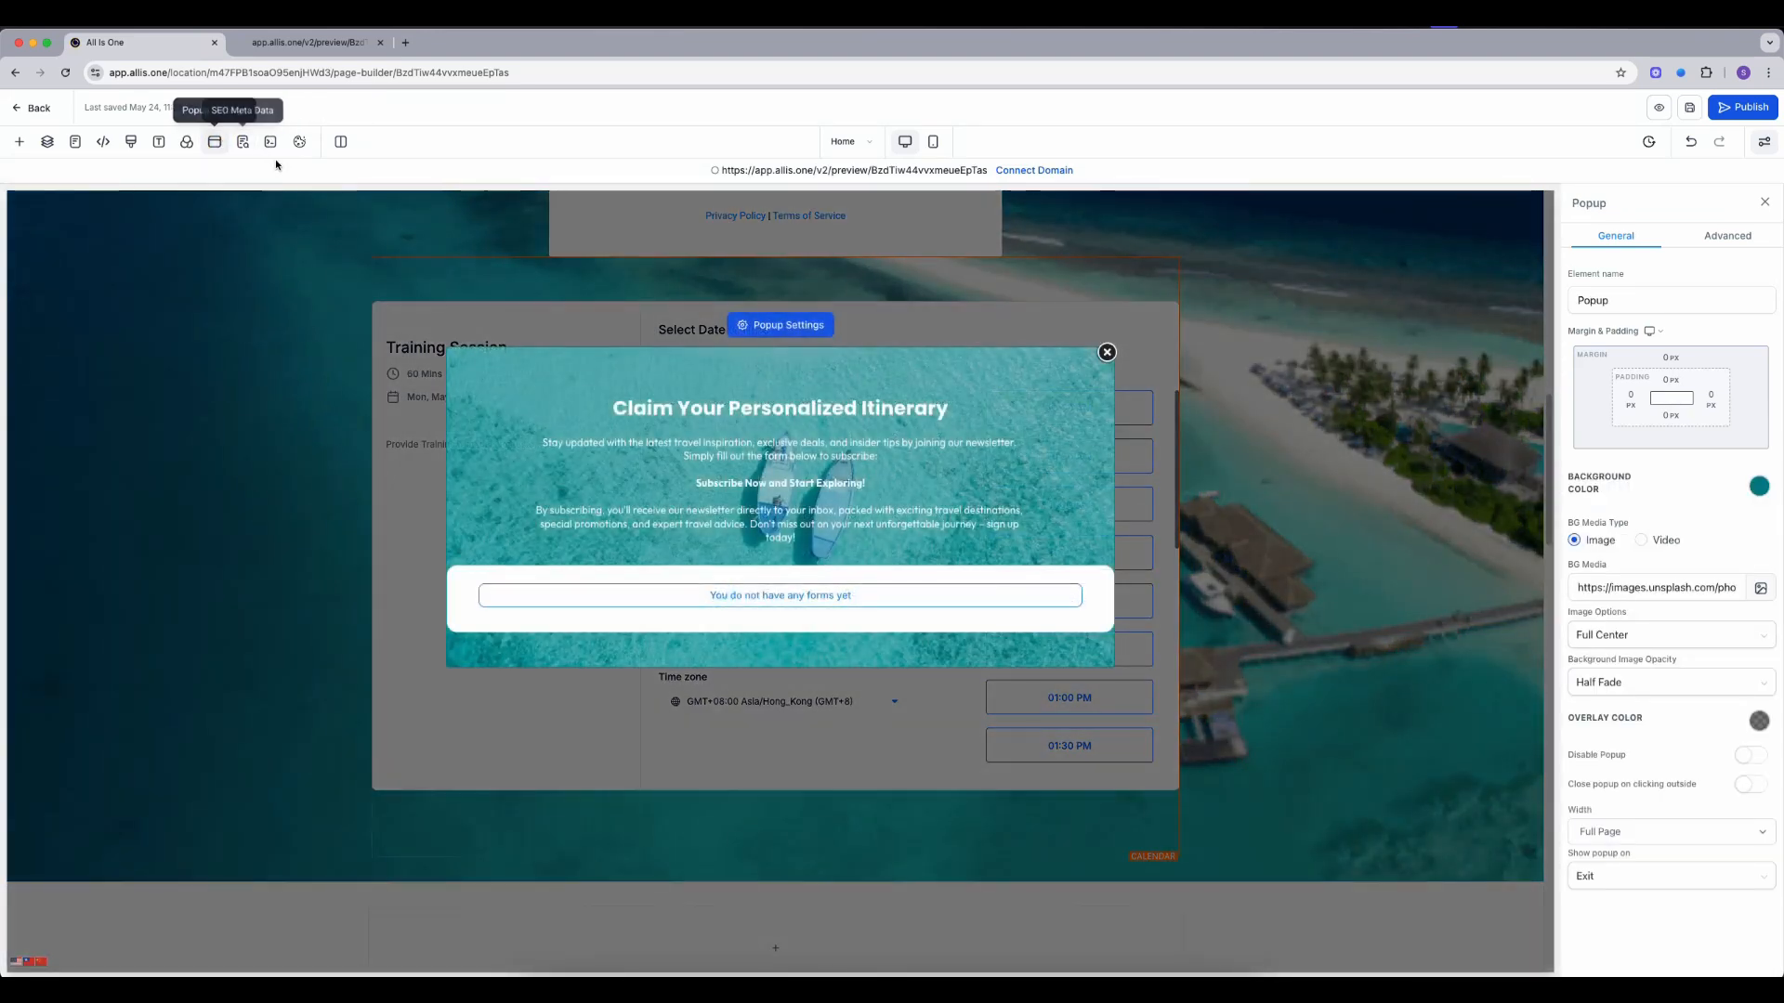
- Change the popup's headline to "Claim Your Personalize. dffff", save the page, and close the popup
{"action": "left_click", "coordinate": [802, 411]}
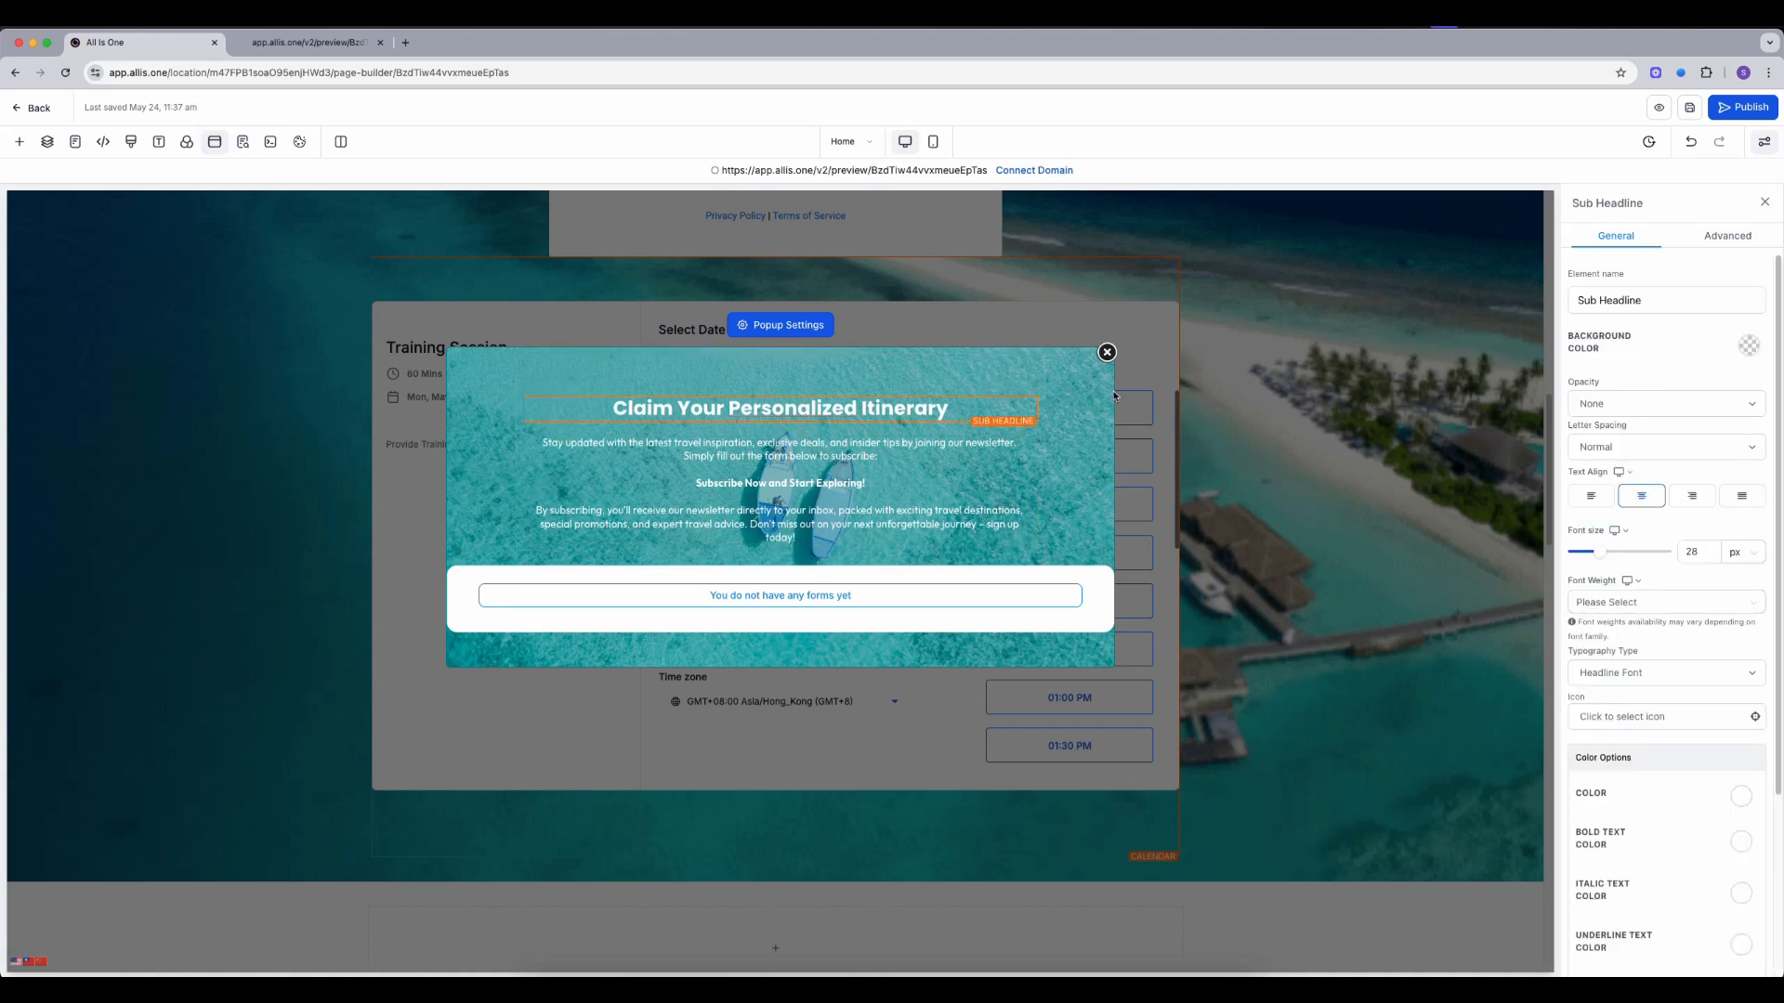
{"action": "left_click", "coordinate": [1656, 306]}
{"action": "left_click", "coordinate": [855, 409]}
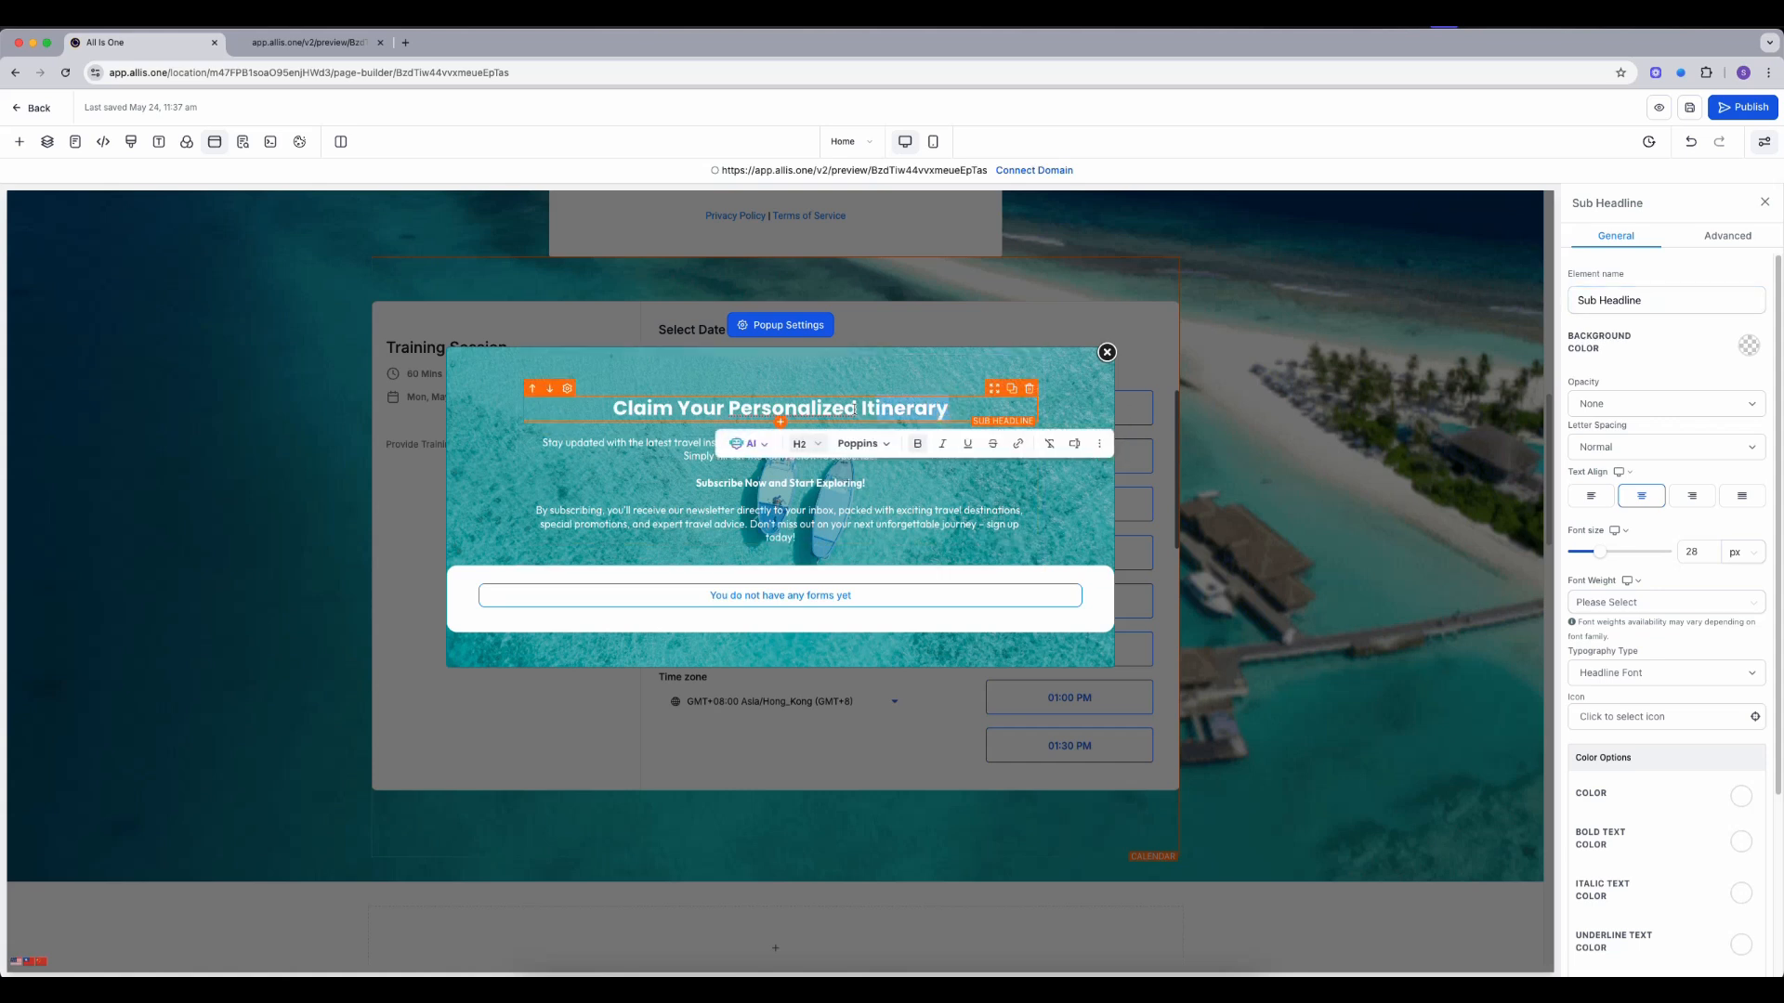
{"action": "type", "text": "ffff"}
{"action": "left_click", "coordinate": [867, 410]}
{"action": "type", "text": "."}
{"action": "left_click", "coordinate": [1689, 109]}
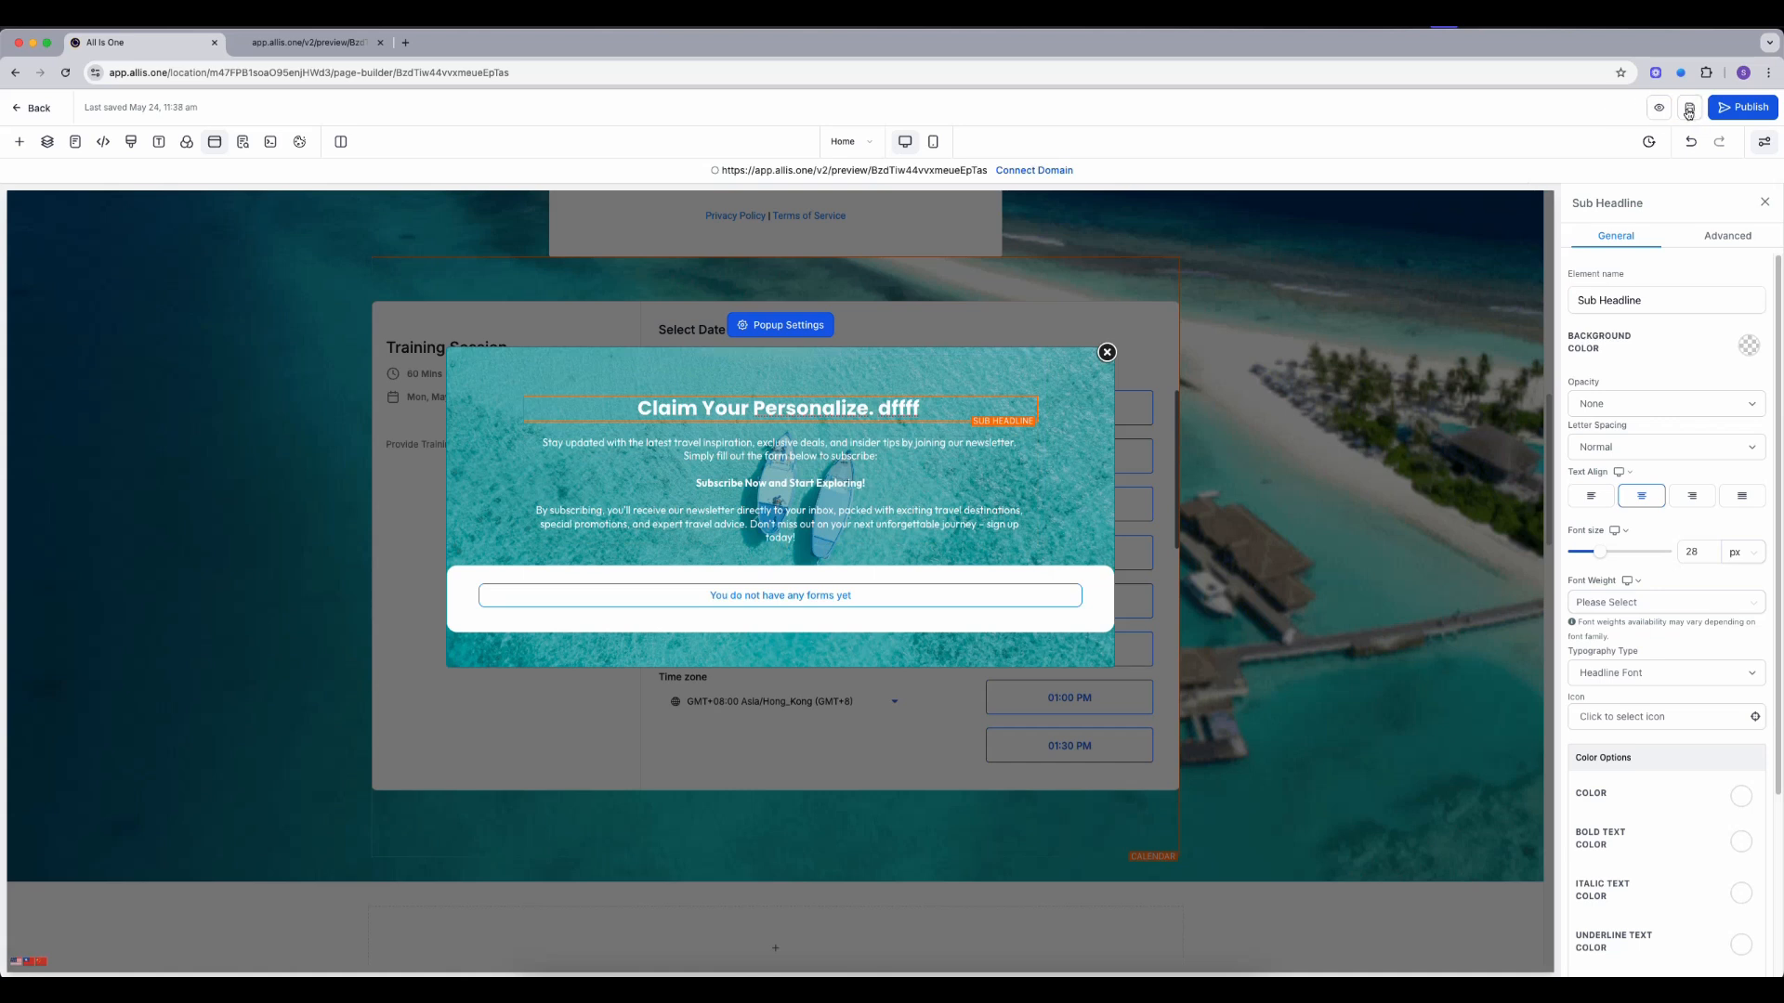
{"action": "left_click", "coordinate": [1107, 352]}
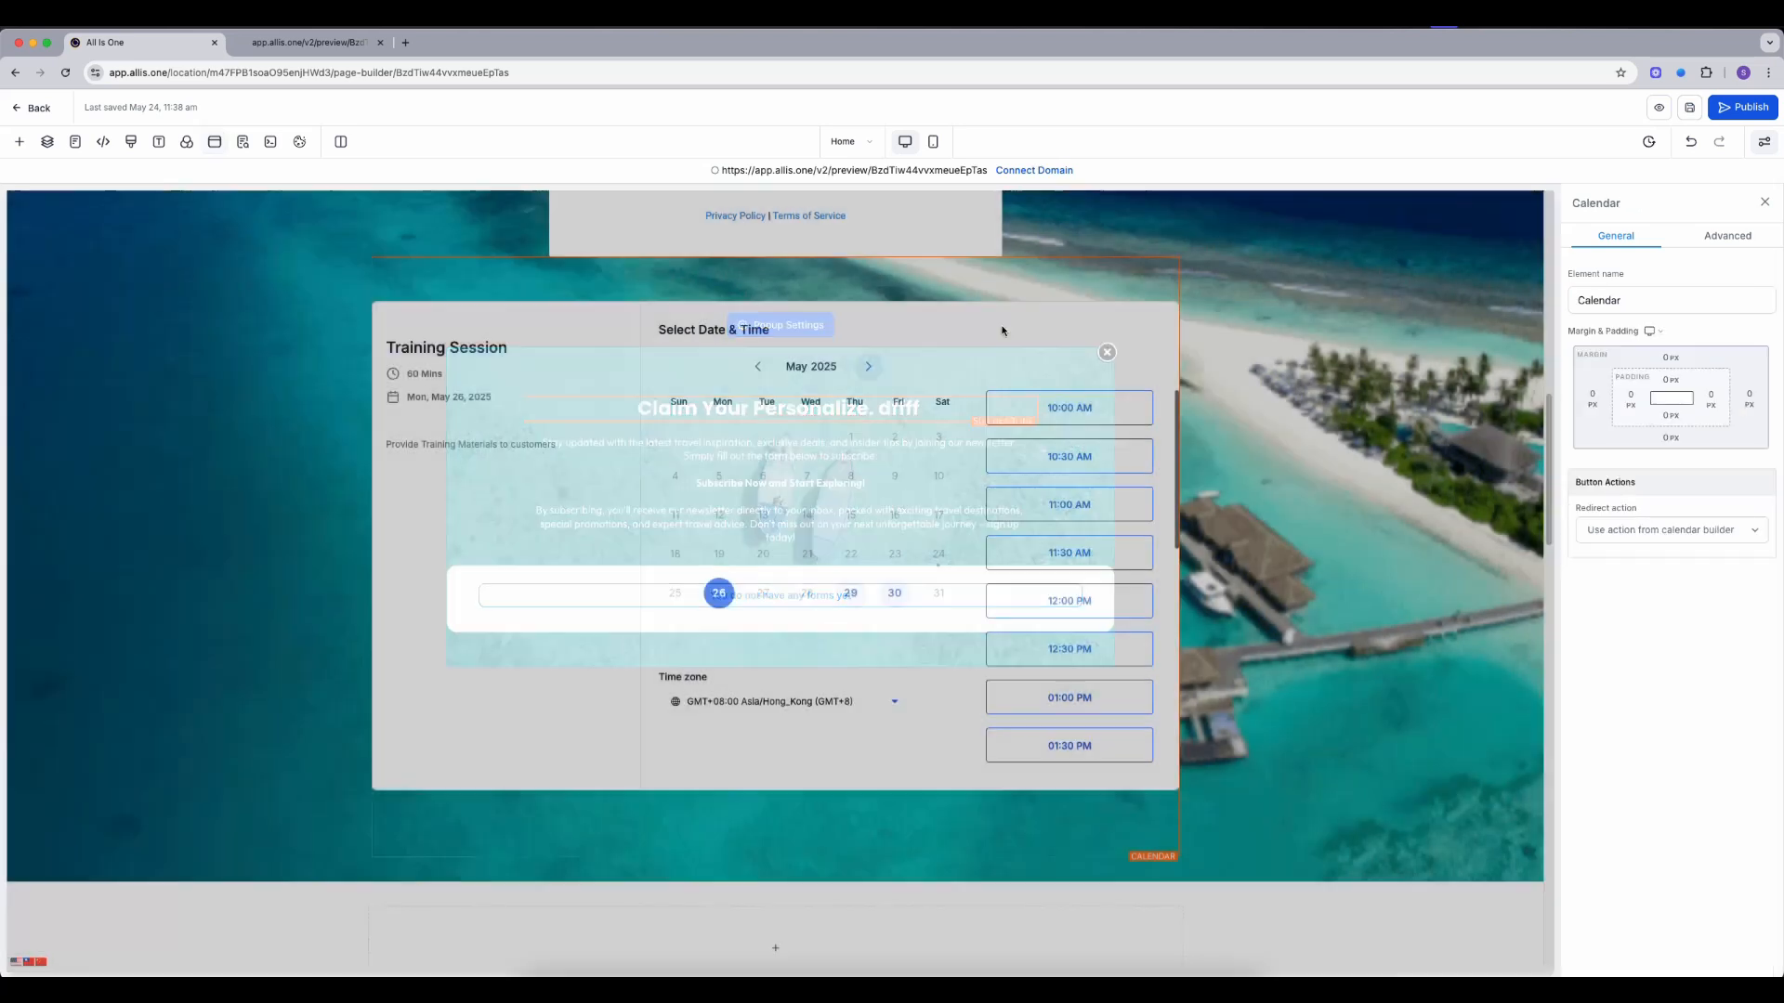
- Look at the page layers, switch to the website's Contact page, and look over its content
{"action": "left_click", "coordinate": [46, 141]}
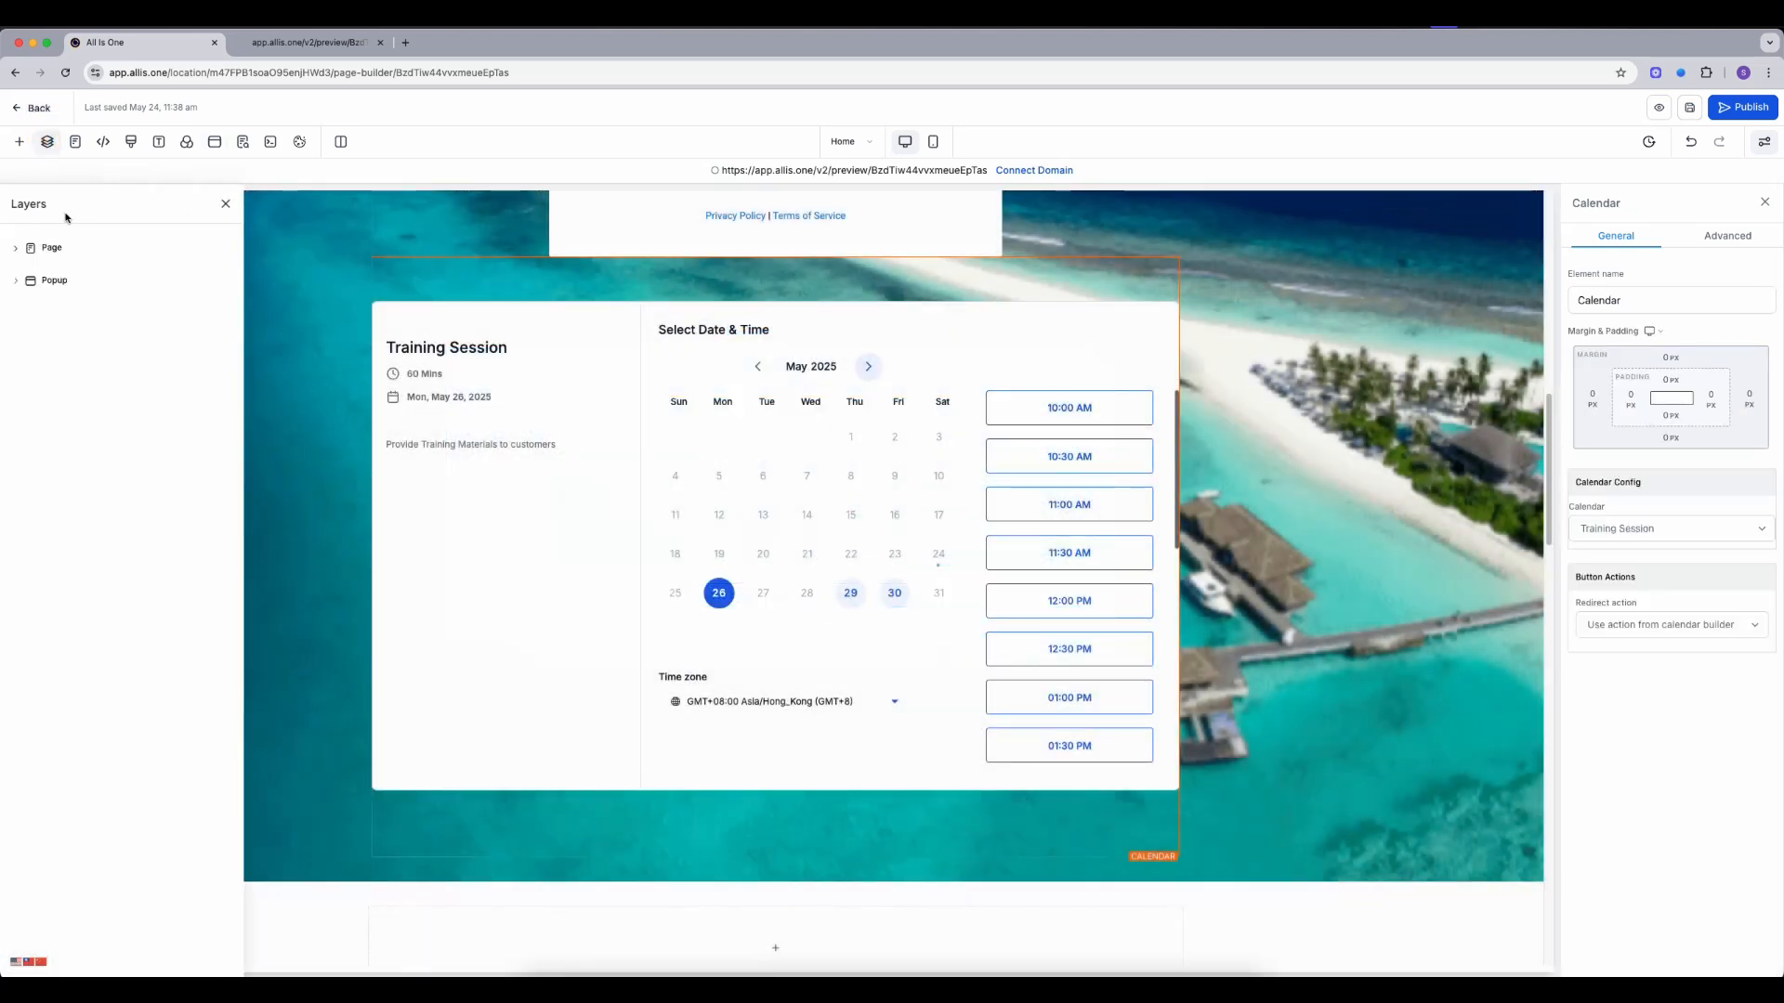
{"action": "left_click", "coordinate": [76, 141]}
{"action": "left_click", "coordinate": [55, 293]}
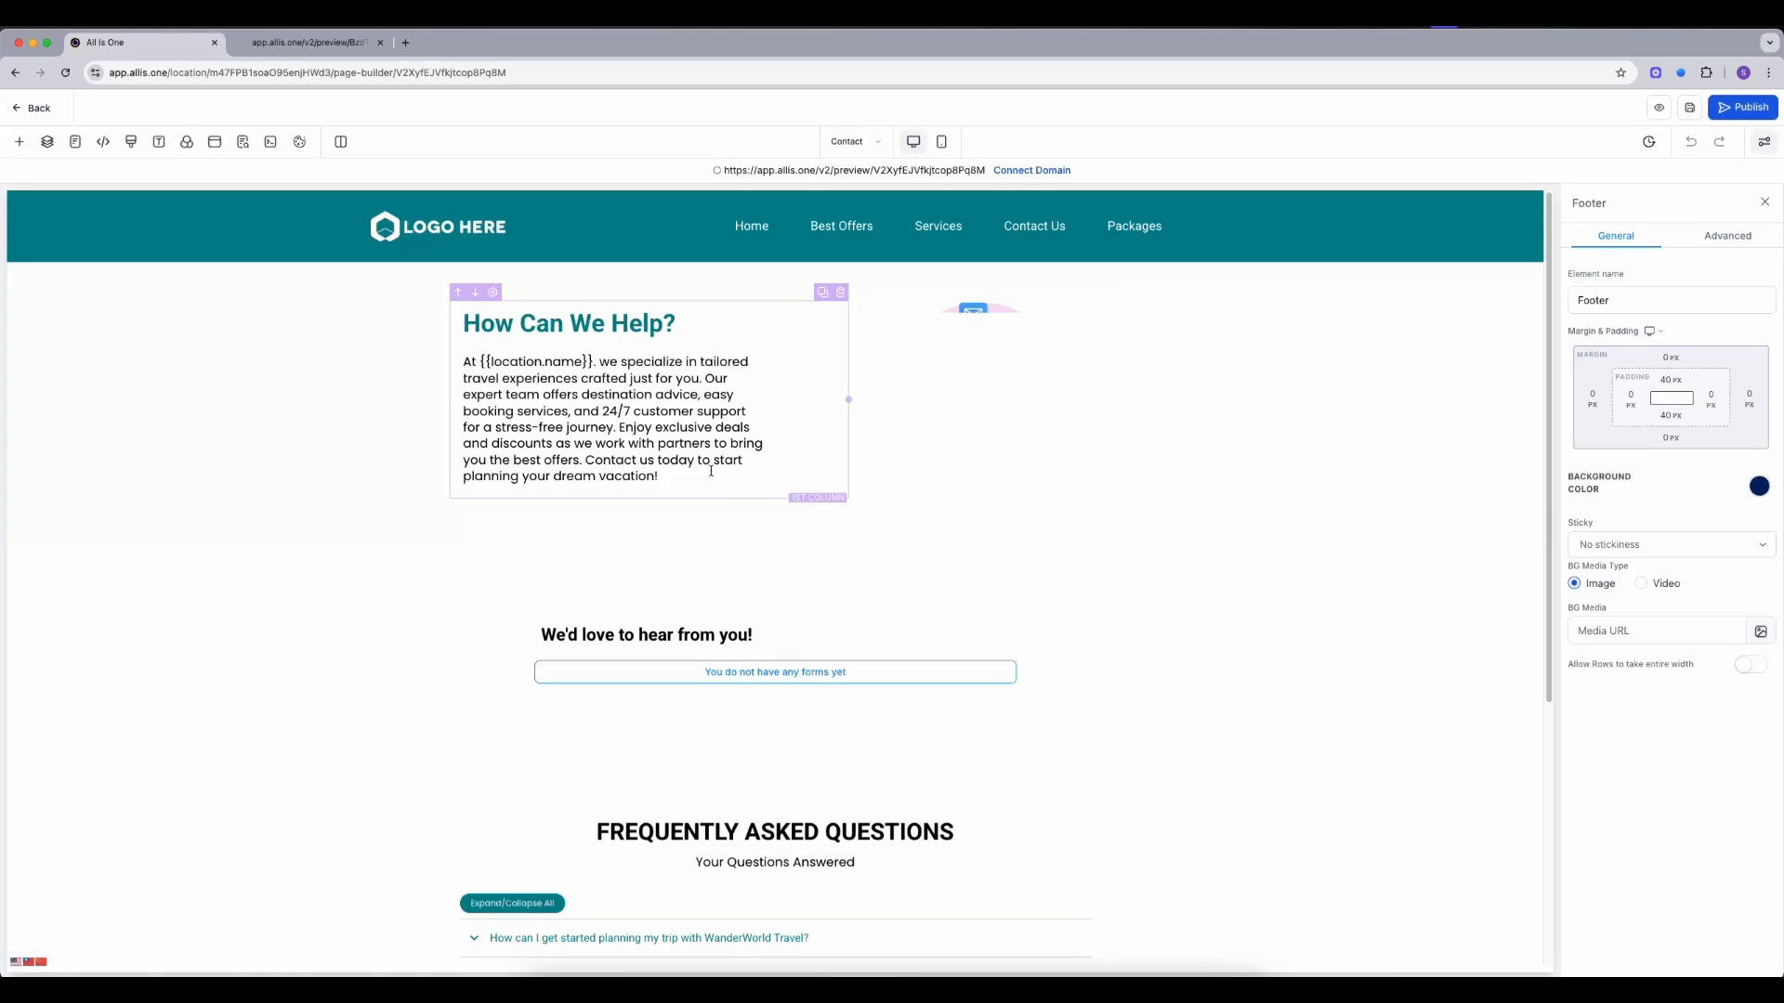
{"action": "scroll", "coordinate": [482, 399], "scroll_direction": "down", "scroll_amount": 1}
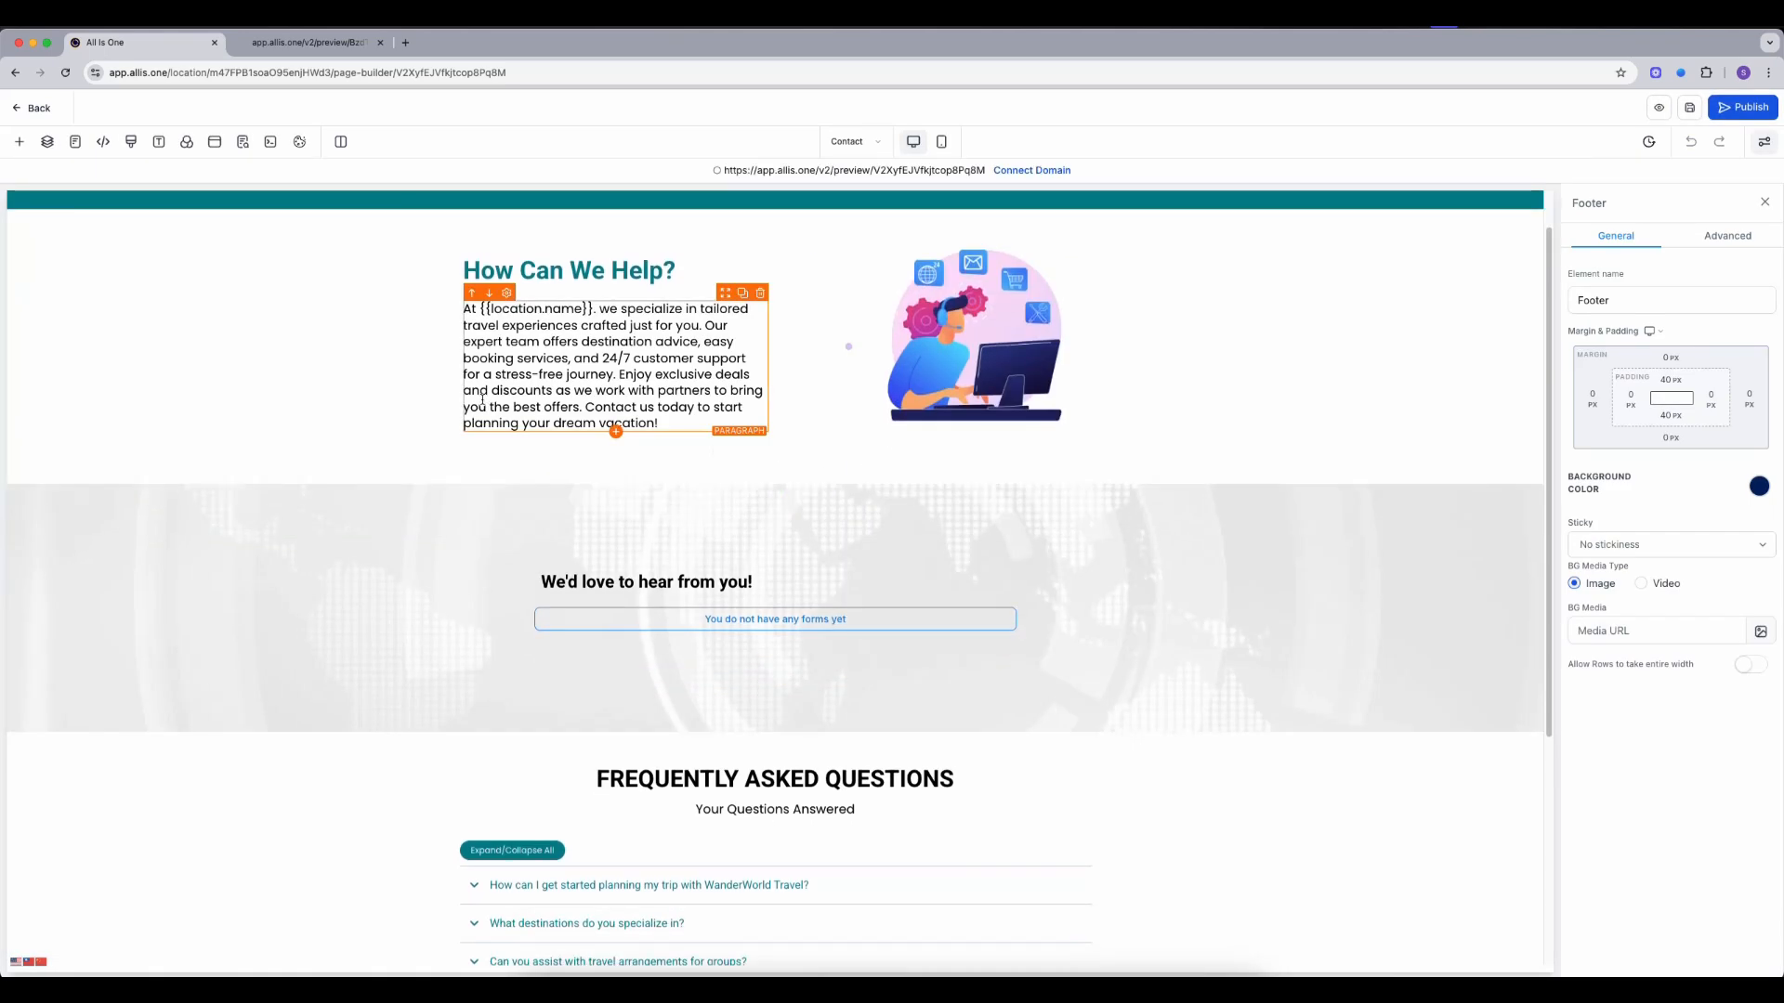
- Examine the Contact page's SEO Content, Author, Social Image and Links & Tags settings, and leave the page builder
{"action": "left_click", "coordinate": [243, 141]}
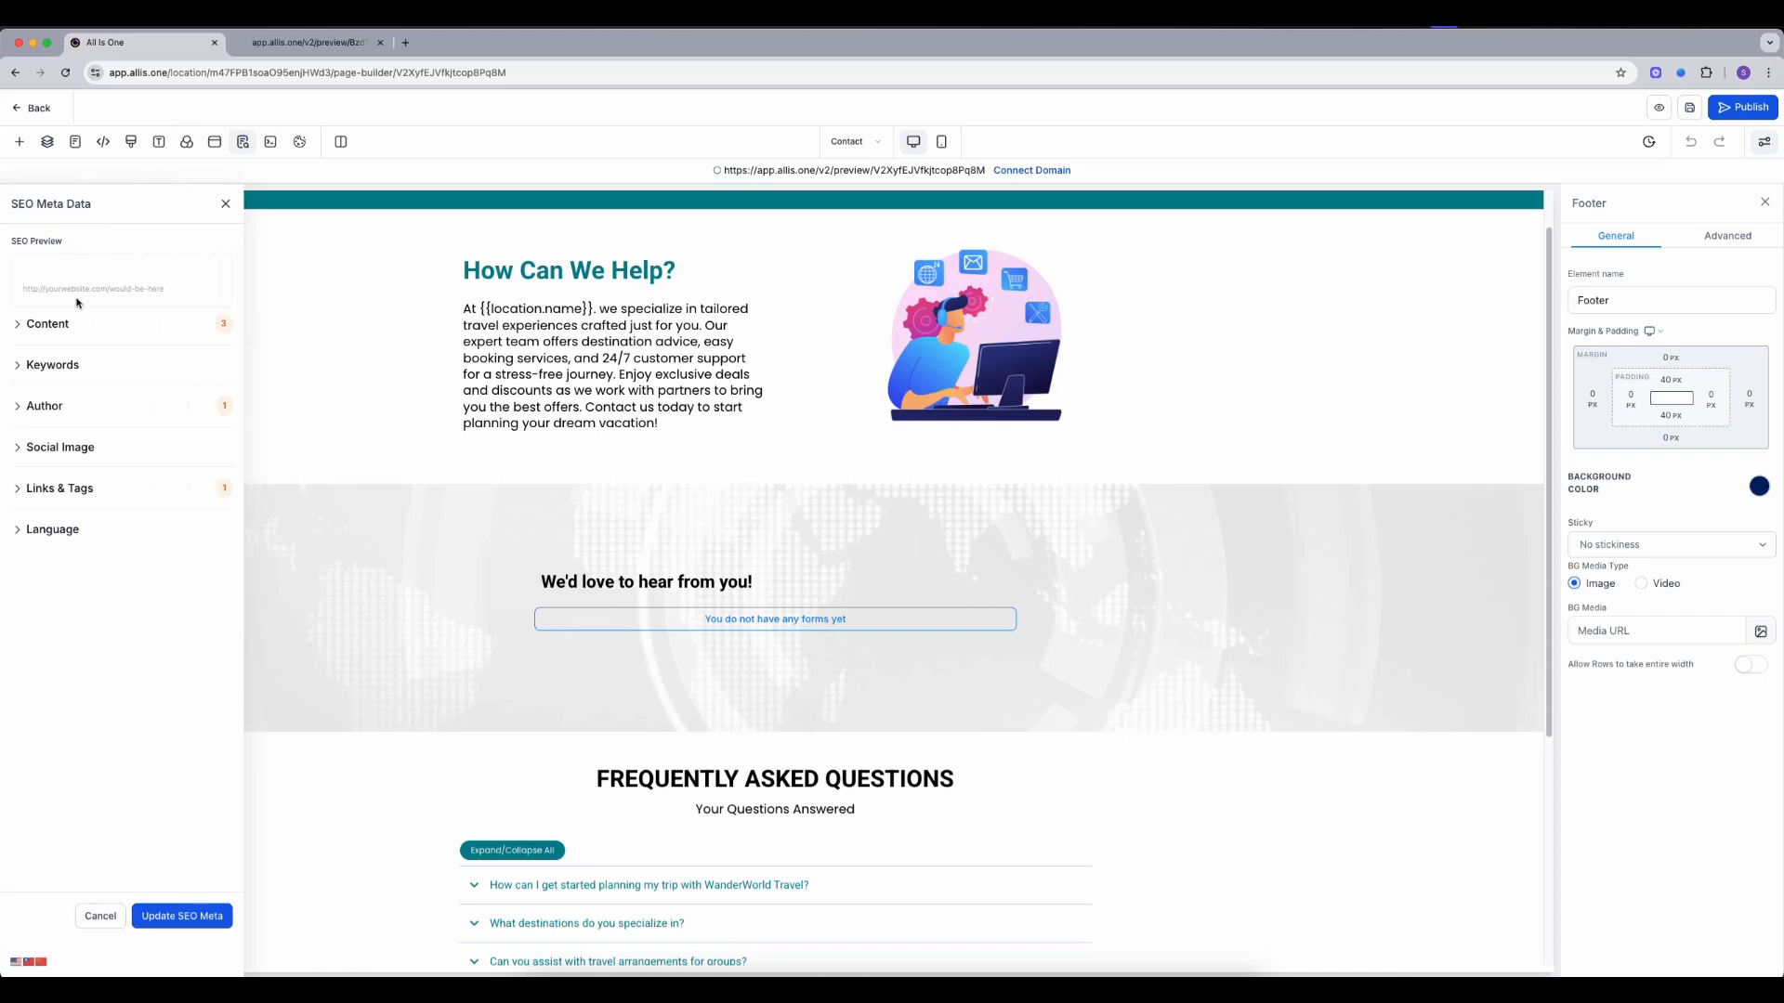
{"action": "left_click", "coordinate": [67, 327]}
{"action": "left_click", "coordinate": [55, 493]}
{"action": "left_click", "coordinate": [49, 659]}
{"action": "left_click", "coordinate": [73, 762]}
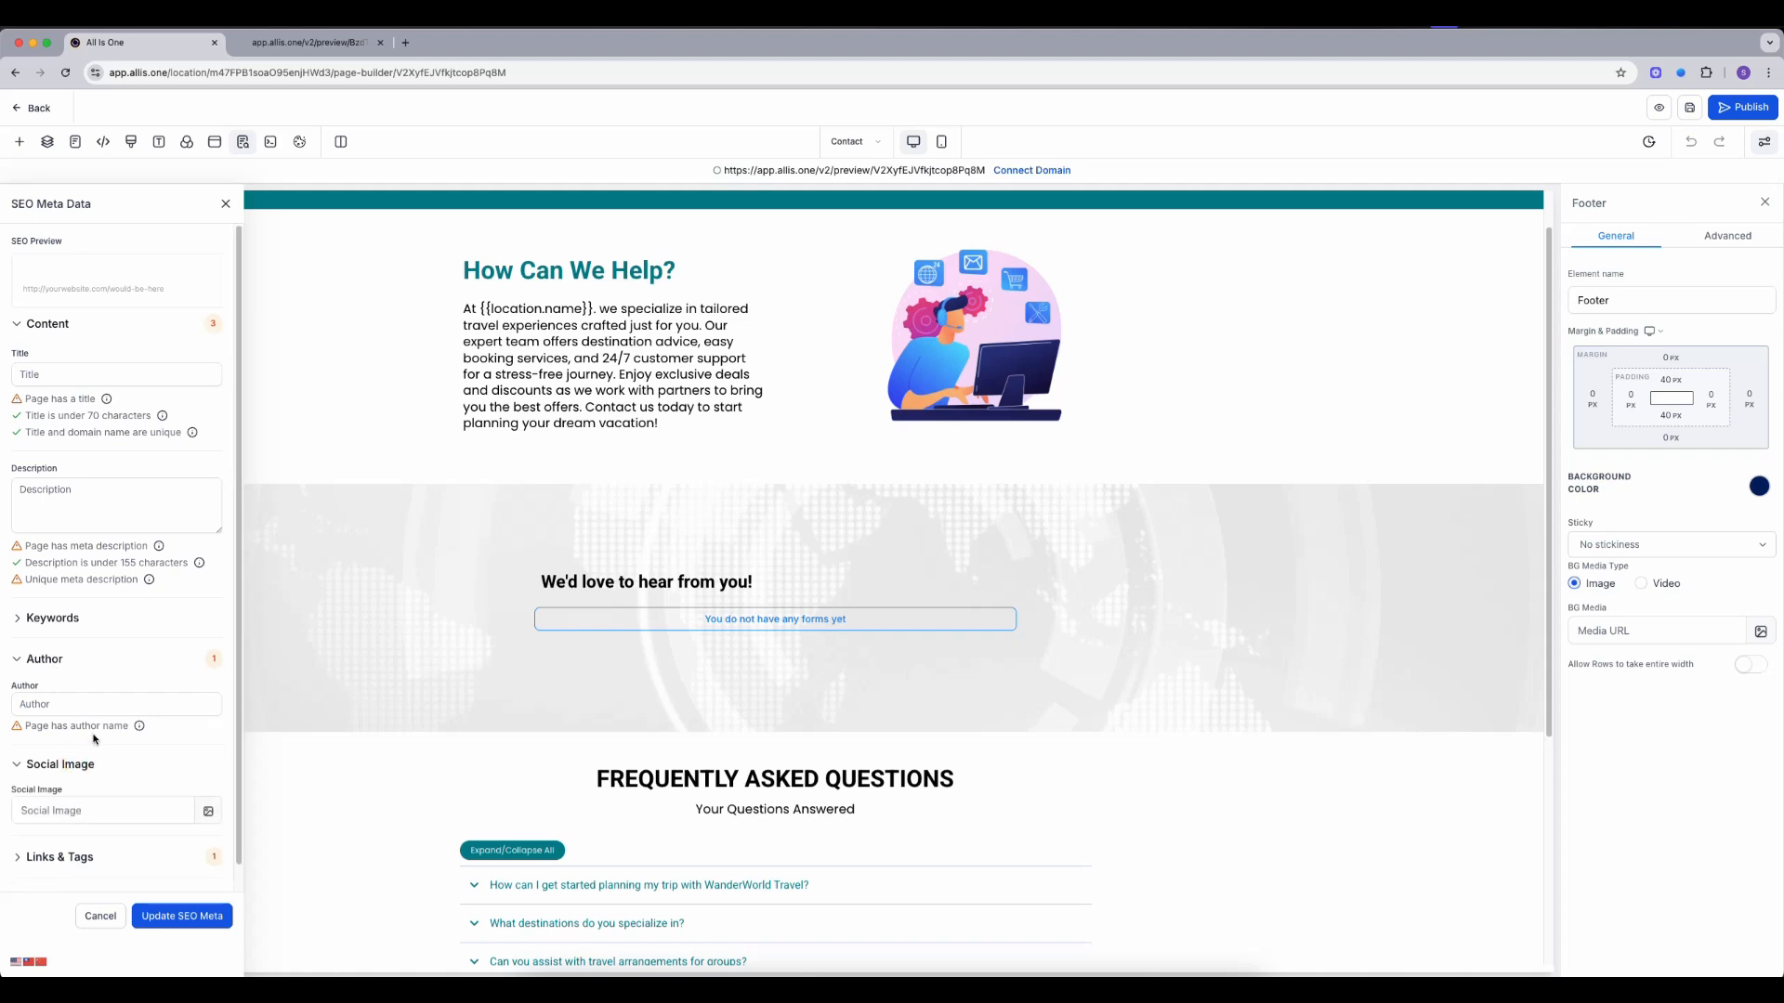
{"action": "scroll", "coordinate": [65, 822], "scroll_direction": "down", "scroll_amount": 1}
{"action": "left_click", "coordinate": [67, 838]}
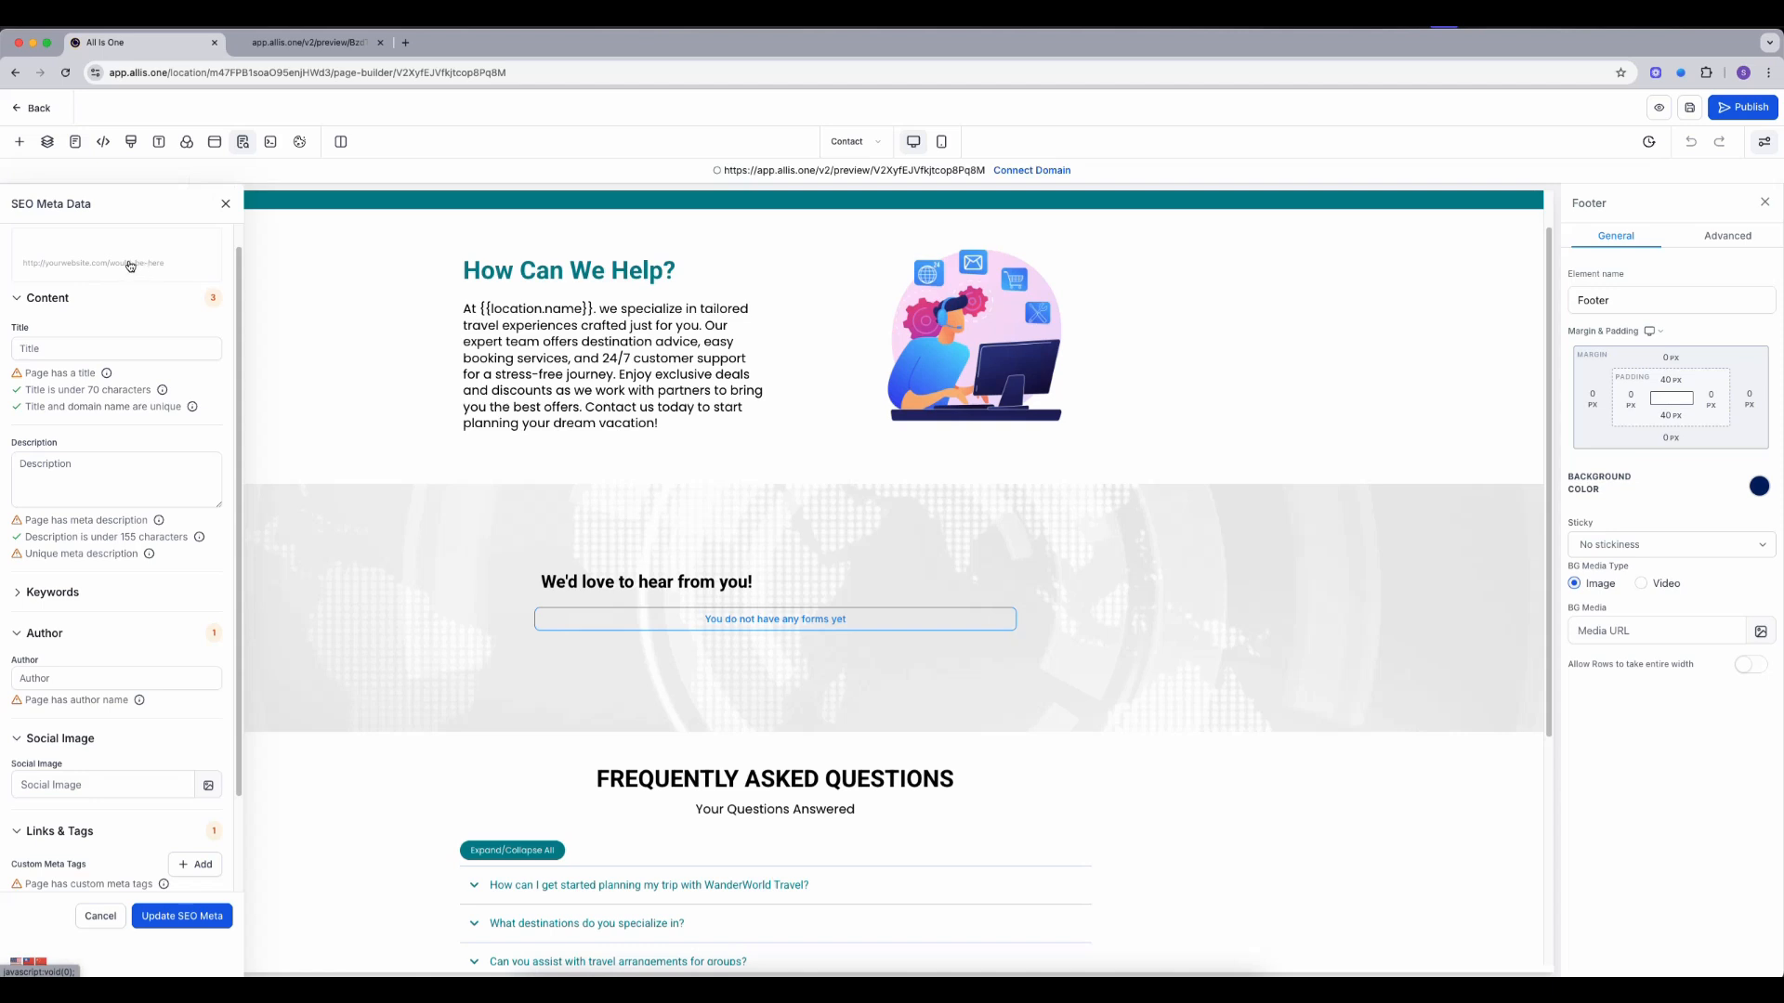
{"action": "left_click", "coordinate": [32, 109]}
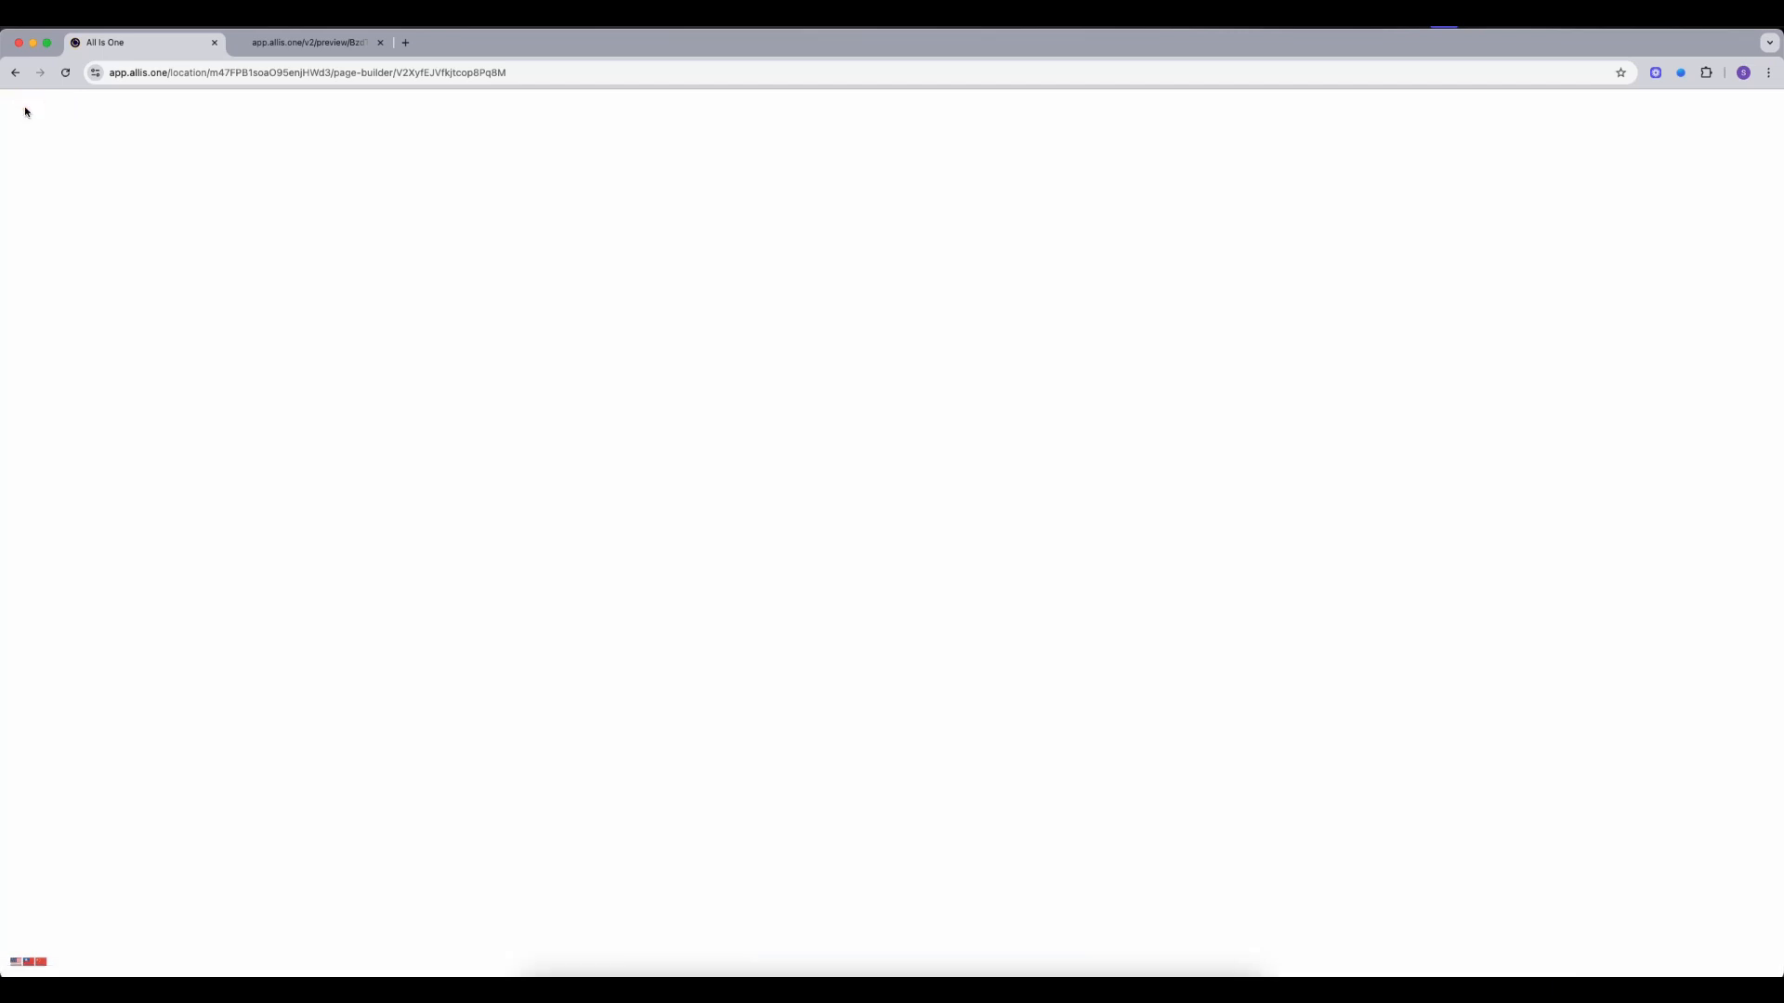